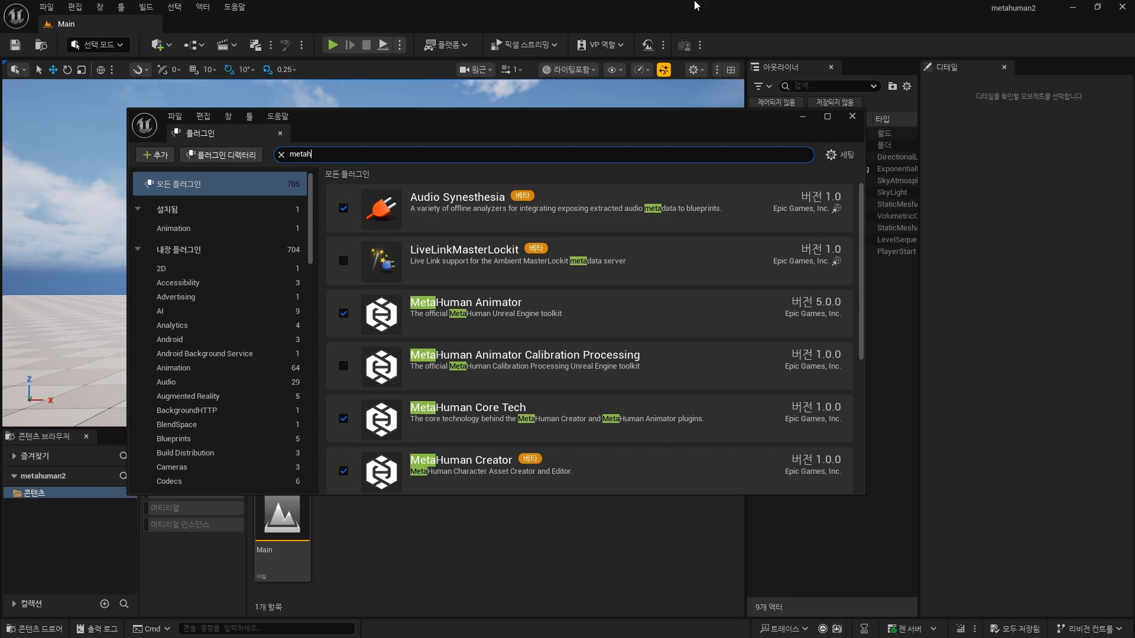
# Search the plugin list for "metahuman".
pyautogui.write('human')
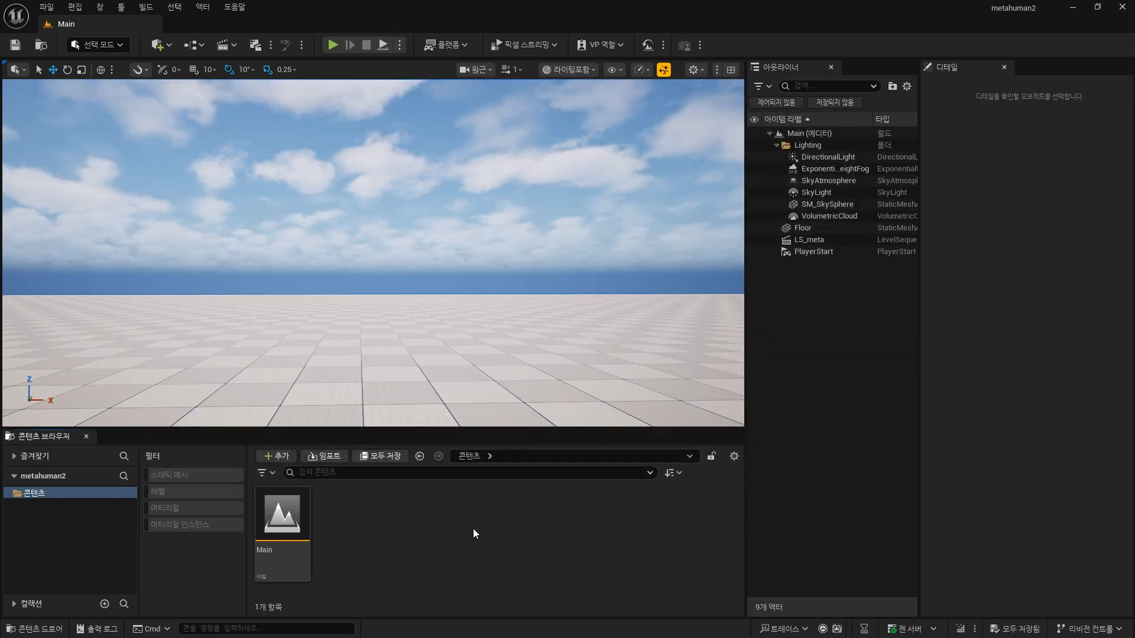
# Create a MetaHuman Character asset named MH_Smith in the Content folder.
pyautogui.rightClick(473, 533)
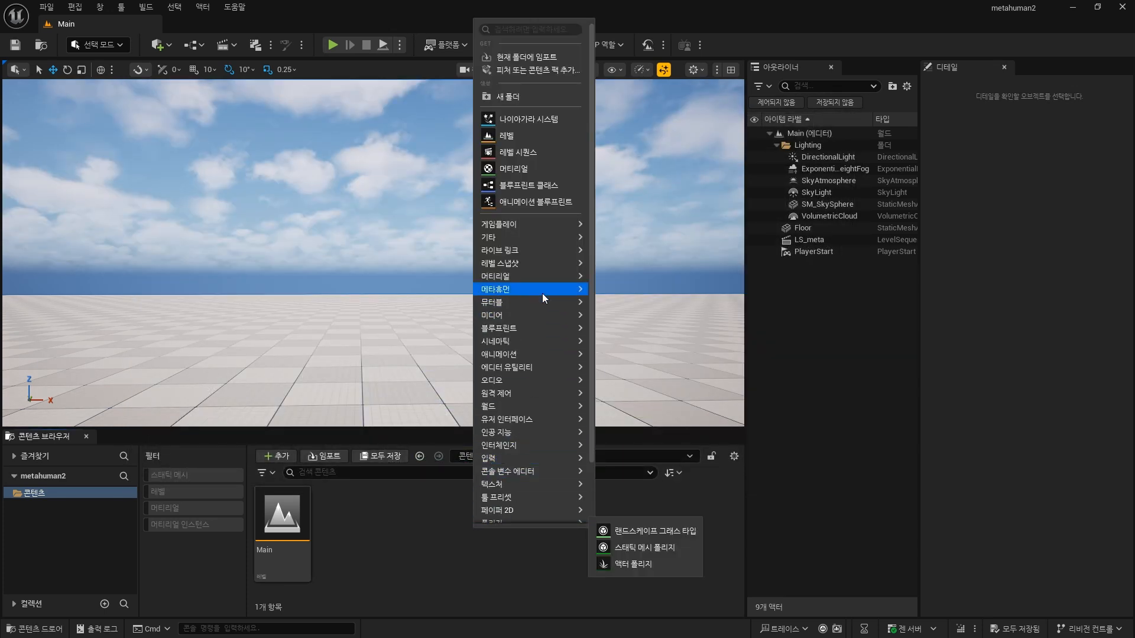
pyautogui.moveTo(541, 294)
pyautogui.click(647, 313)
pyautogui.write('MH')
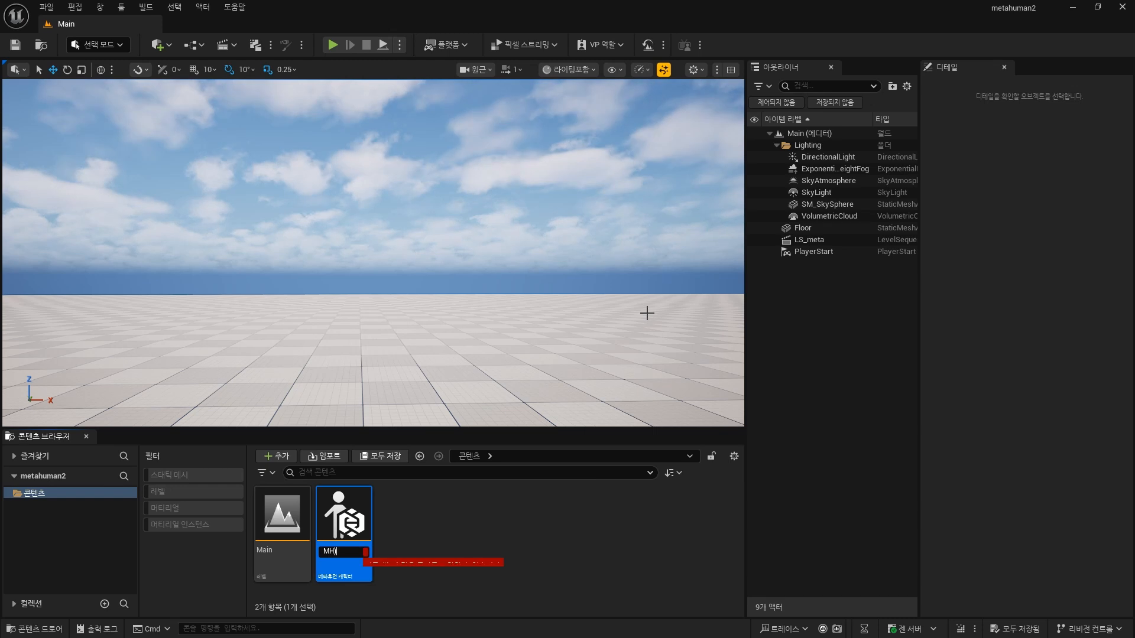
pyautogui.write('_Smi')
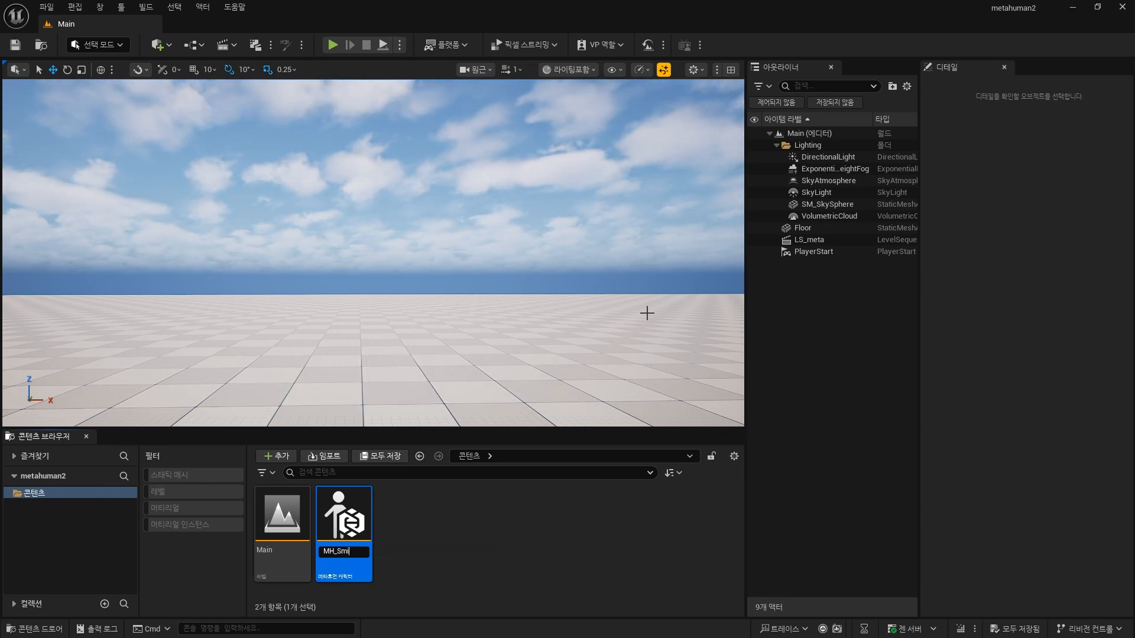
pyautogui.write('th')
pyautogui.press('Return')
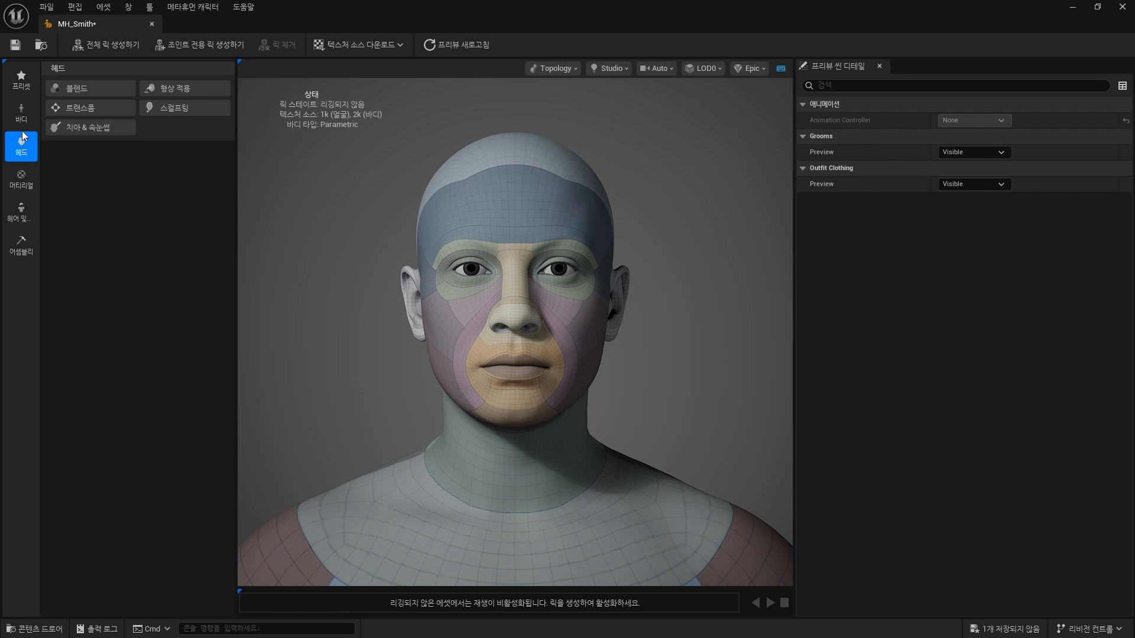
# Look through the MH_Smith character editor's preset, body, material, hair and clothing, and assembly tools, and close the editor.
pyautogui.click(22, 80)
pyautogui.click(21, 112)
pyautogui.click(26, 184)
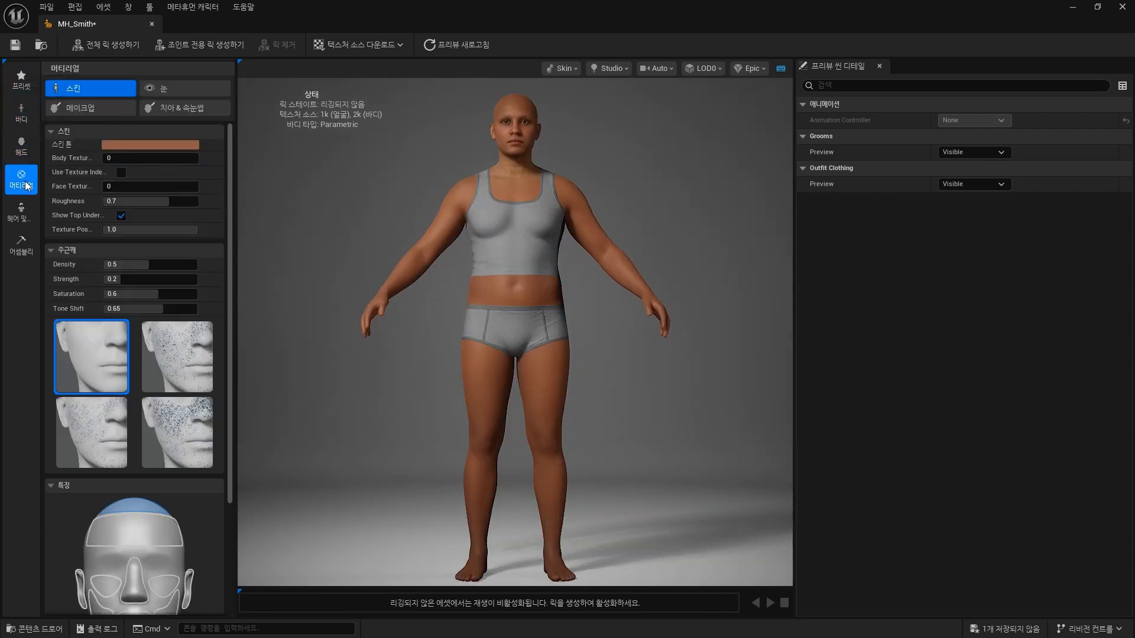
pyautogui.click(23, 211)
pyautogui.click(21, 244)
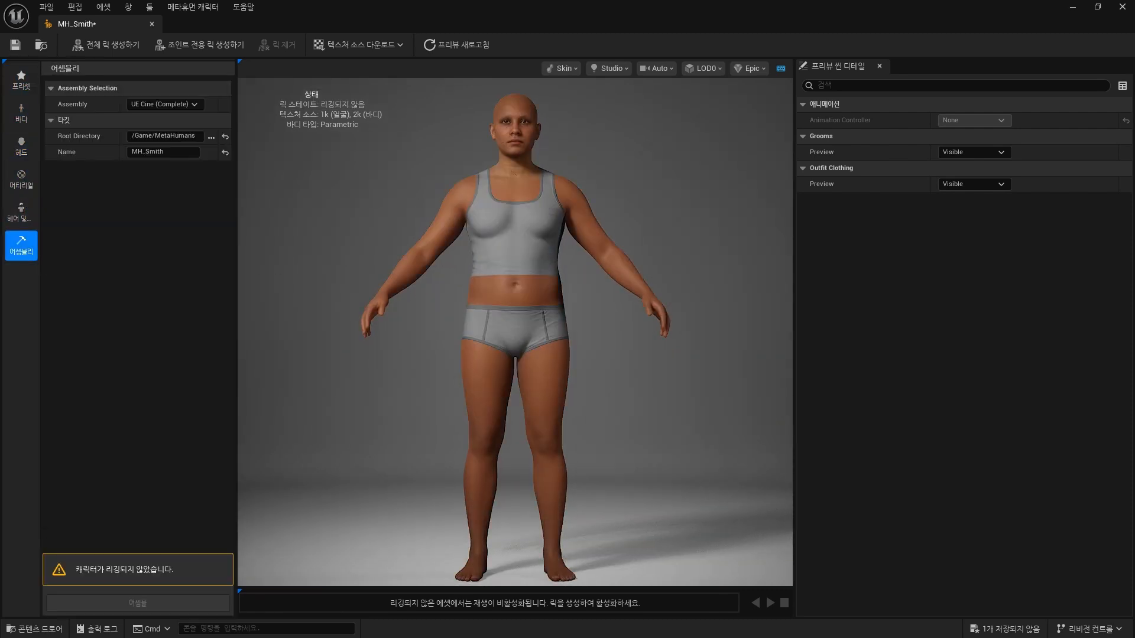
pyautogui.click(26, 224)
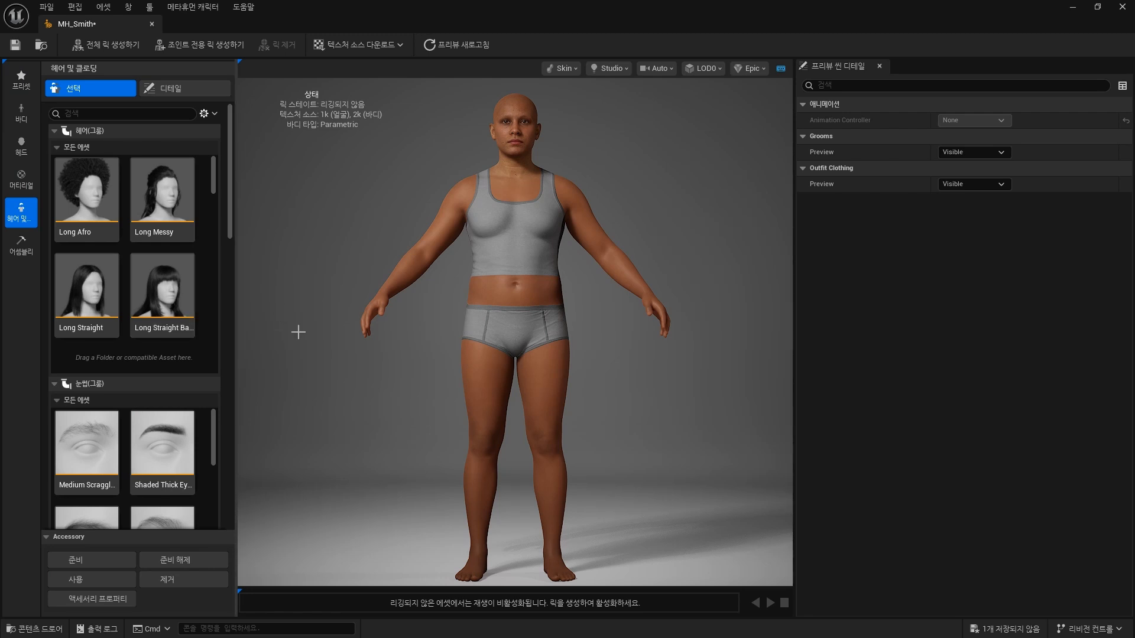
pyautogui.click(1121, 7)
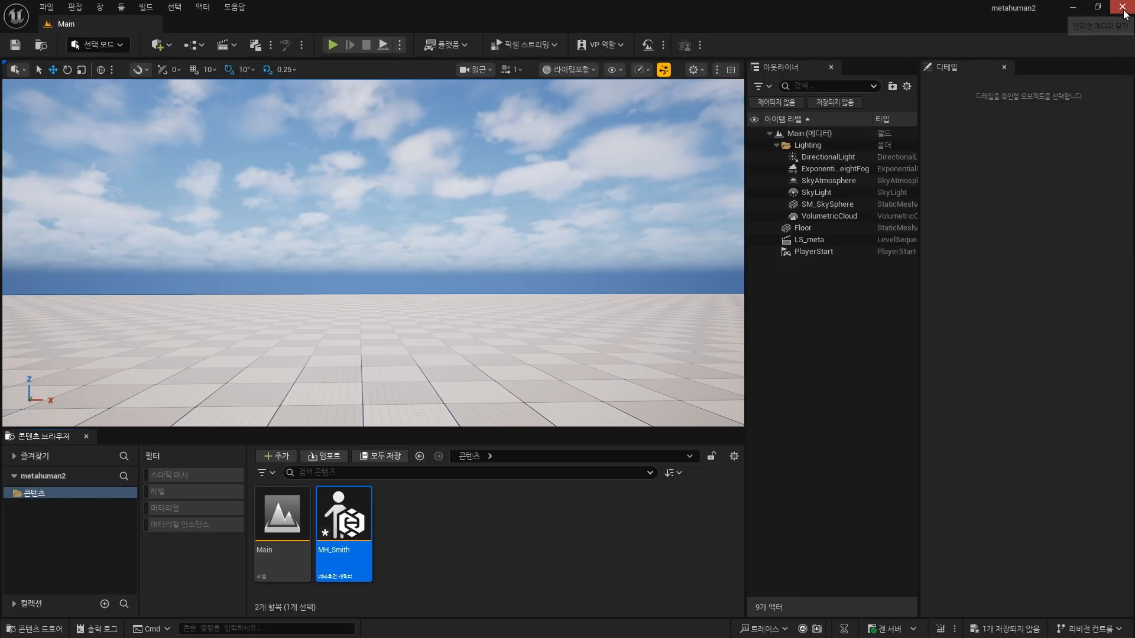
pyautogui.click(82, 7)
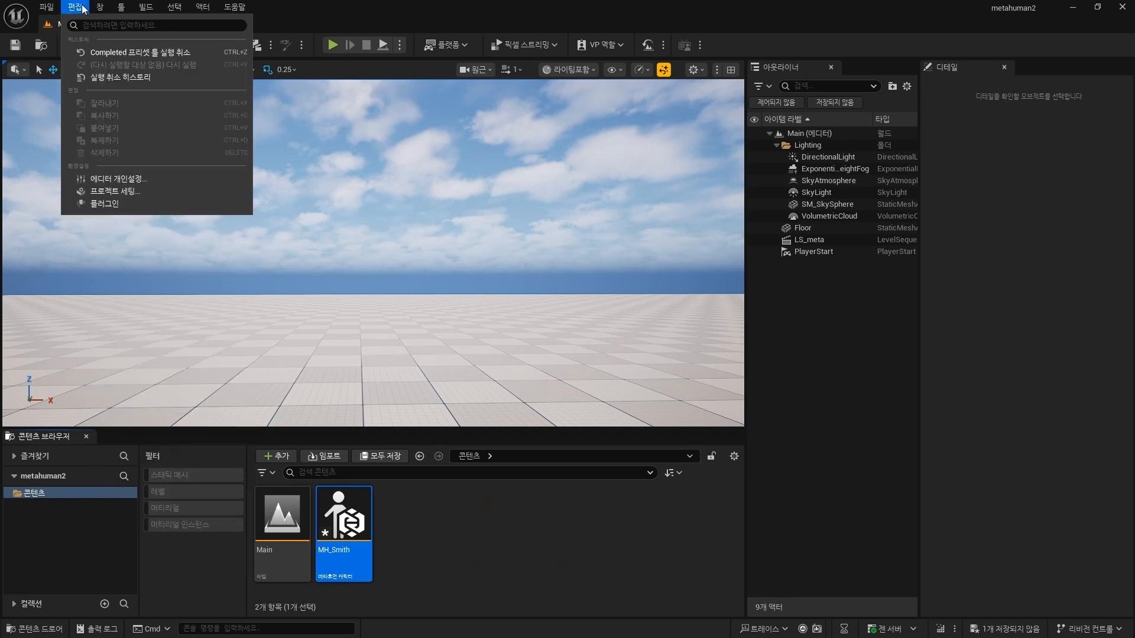
pyautogui.moveTo(101, 6)
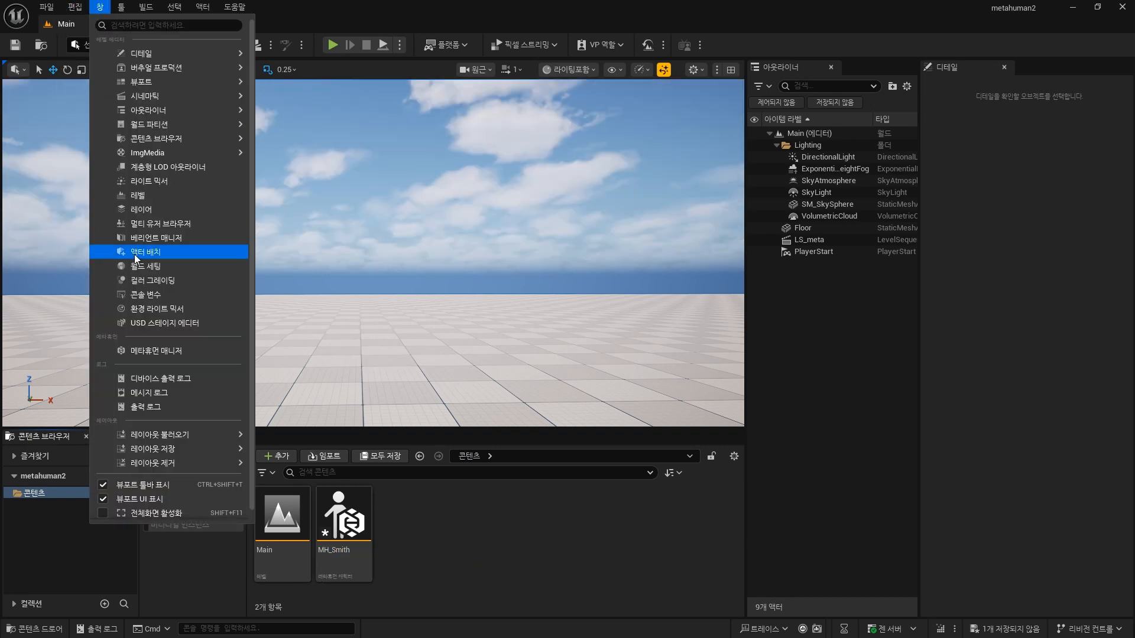
# Switch to the Epic Games Launcher and search the Unreal Engine Fab library for "fab".
pyautogui.hotkey('alt', 'Tab')
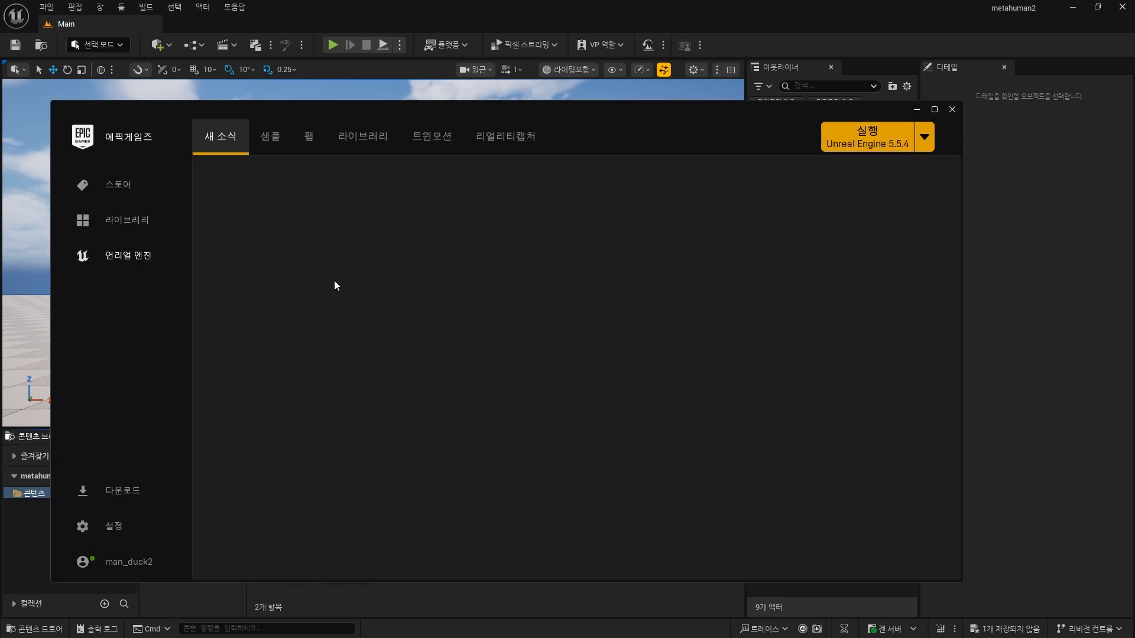
pyautogui.click(356, 131)
pyautogui.scroll(-5, 715, 365)
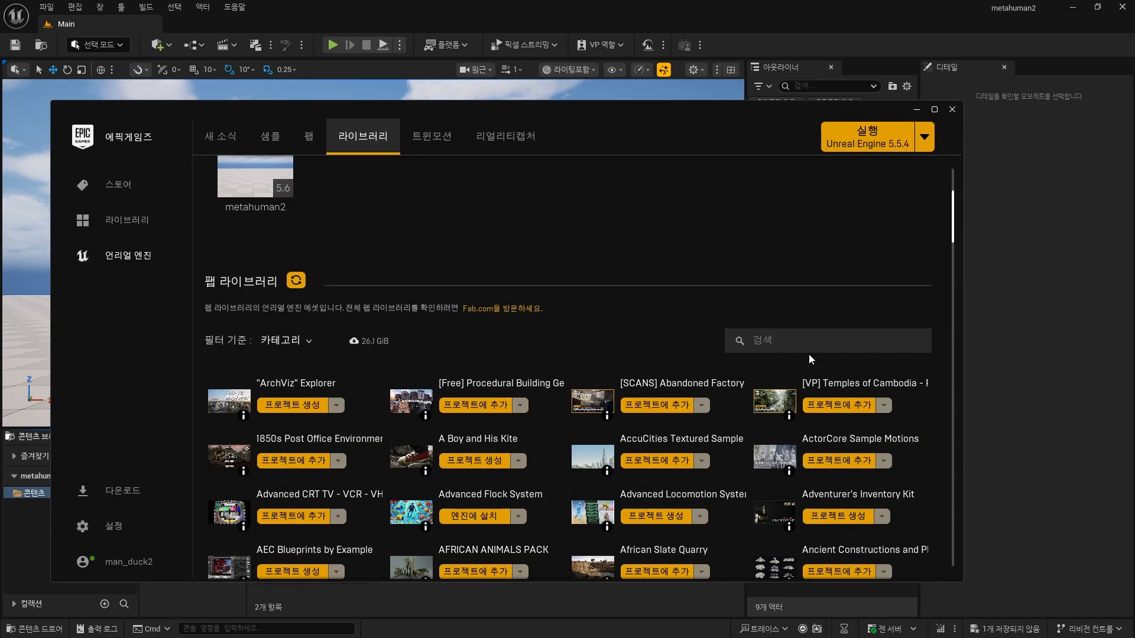
pyautogui.click(828, 343)
pyautogui.write('fab')
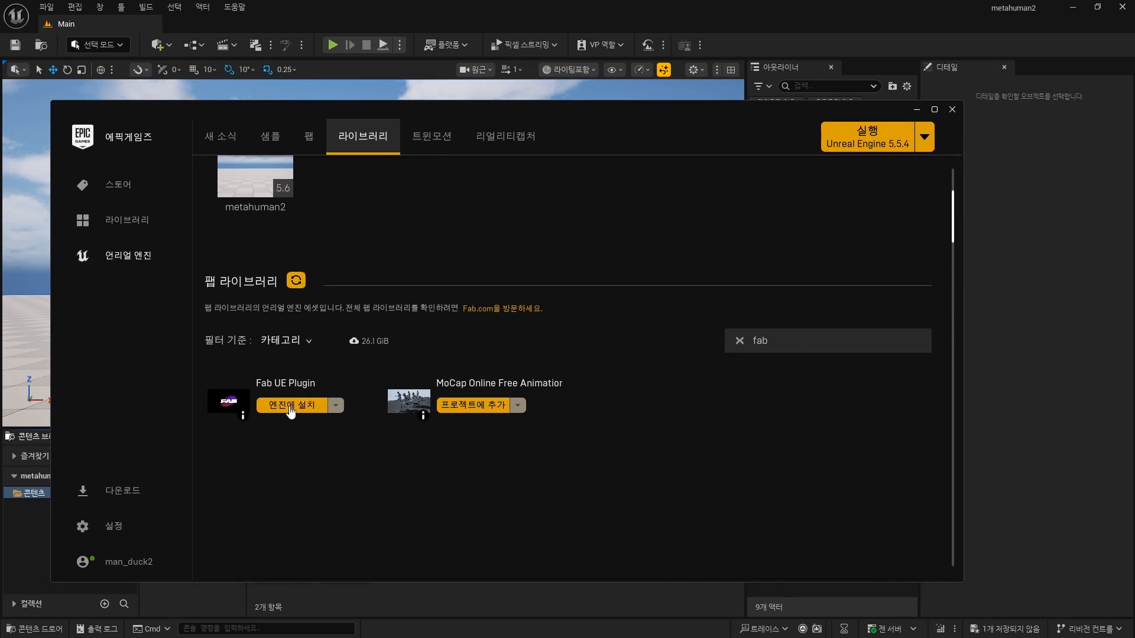
# Install the Fab UE Plugin to the engine and close the launcher.
pyautogui.click(290, 406)
pyautogui.click(585, 378)
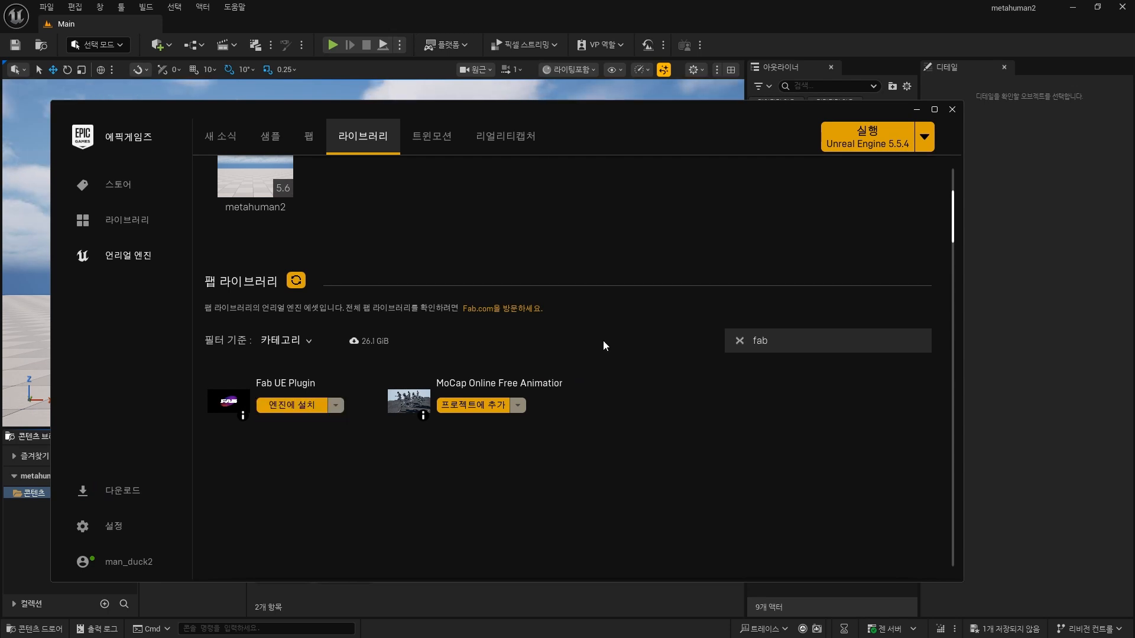
pyautogui.click(951, 109)
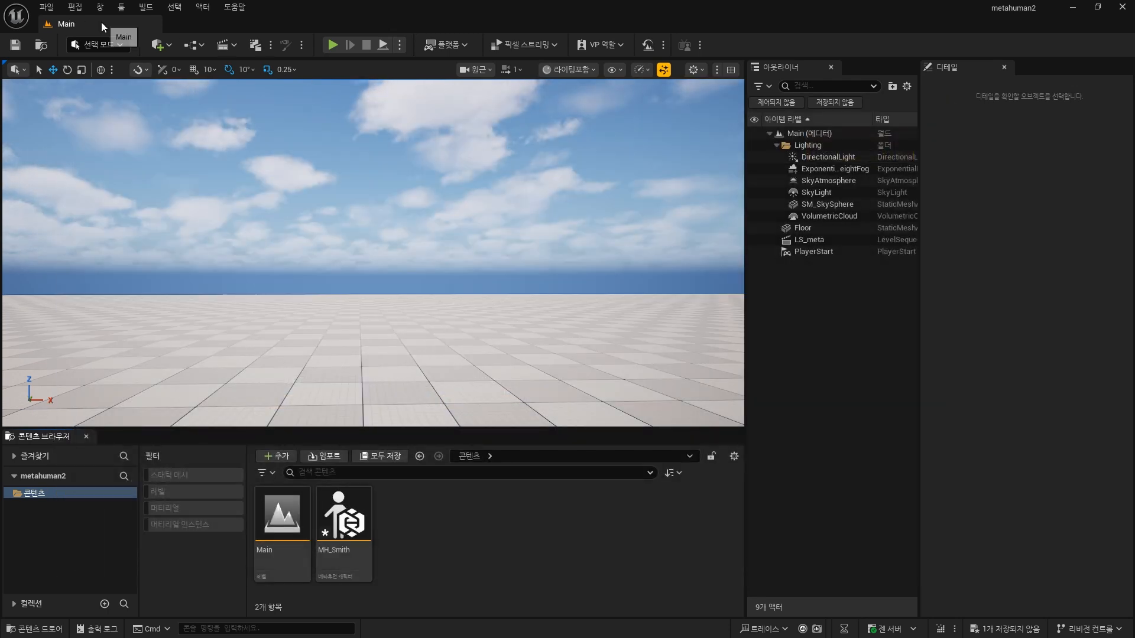
# Close the metahuman2 project, saving the MH_Smith asset.
pyautogui.click(1121, 6)
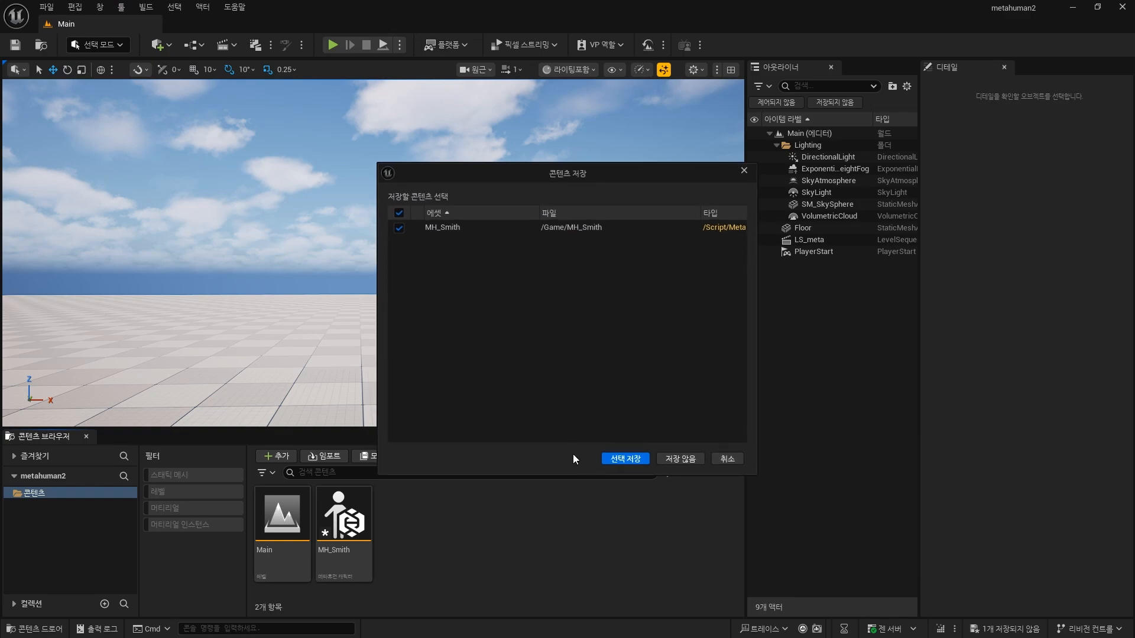
pyautogui.click(625, 455)
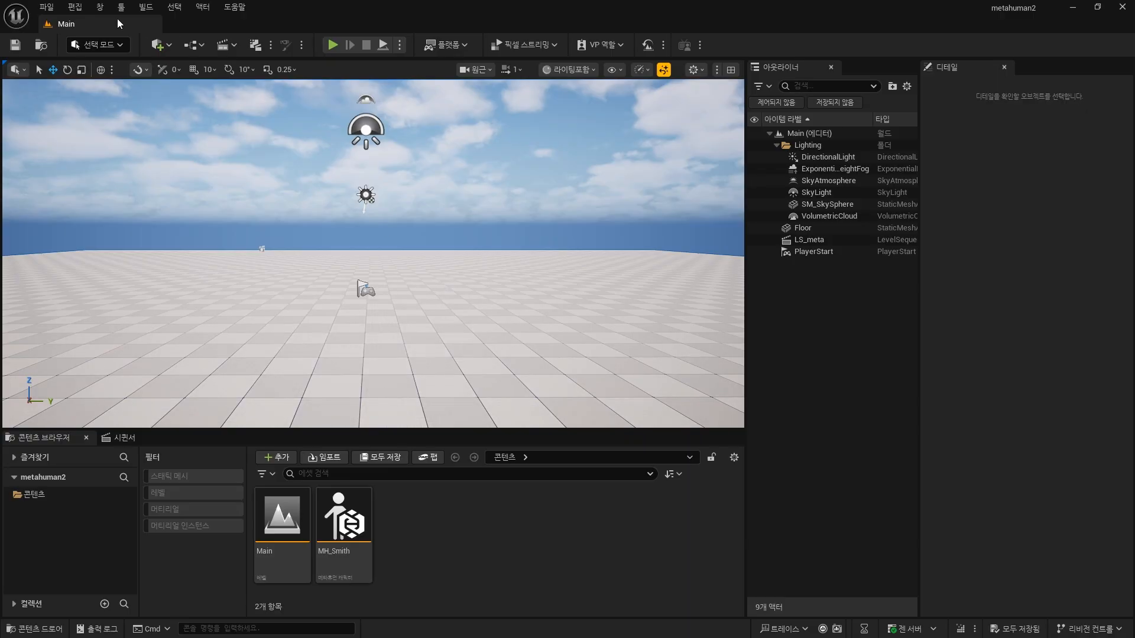
# Open the Fab marketplace in the editor and search for "metahuman clothes", limited to free products.
pyautogui.click(100, 7)
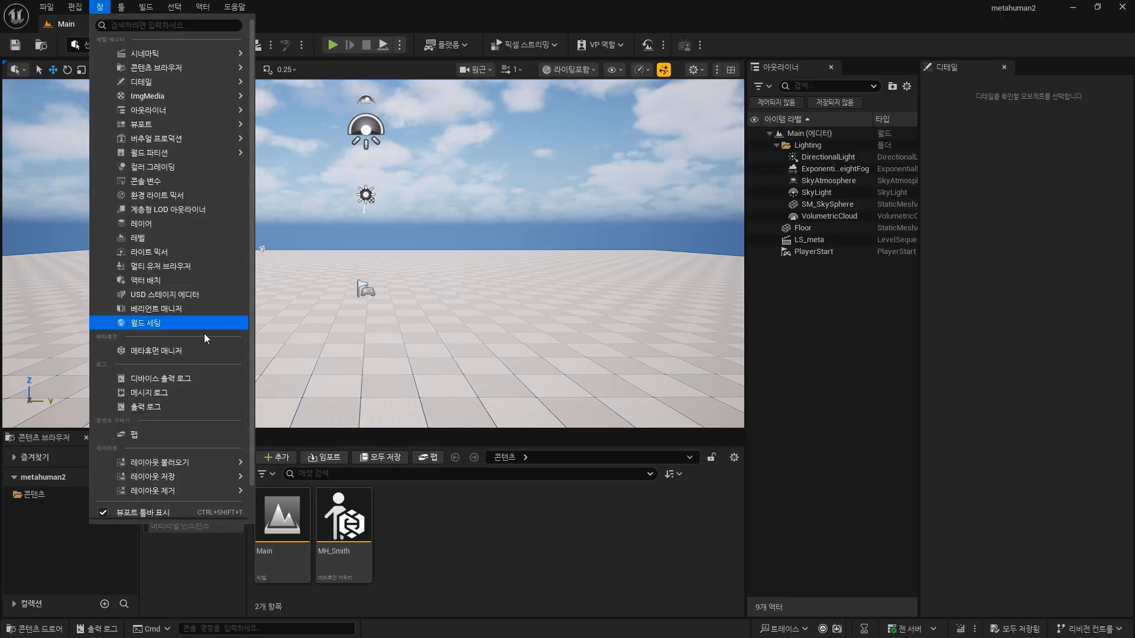
pyautogui.click(215, 422)
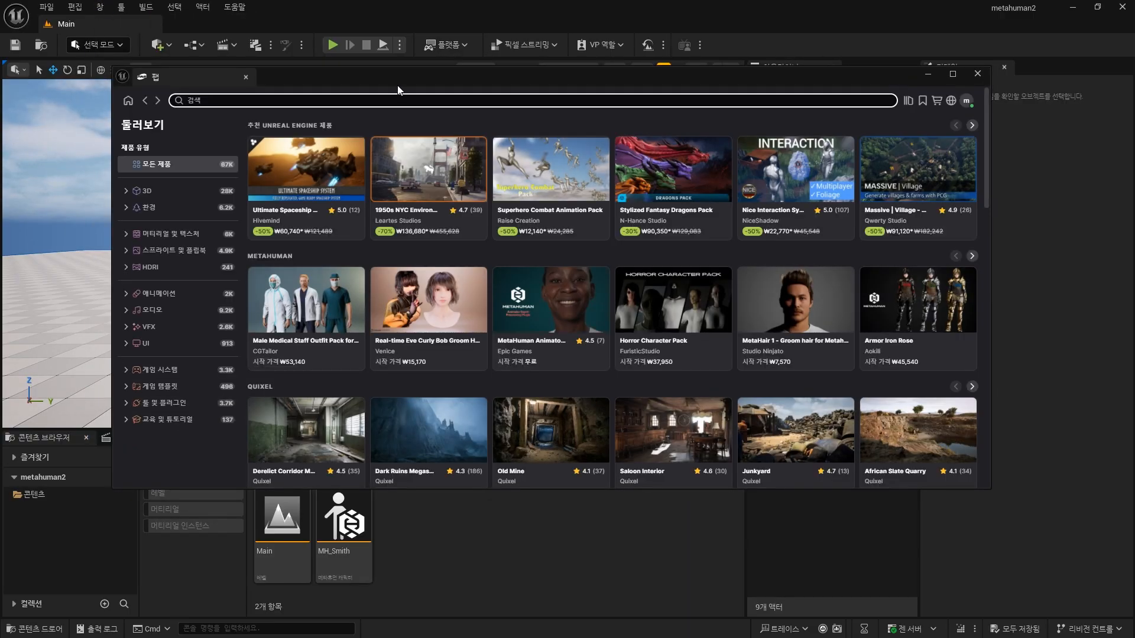
pyautogui.write('metahuman clotht')
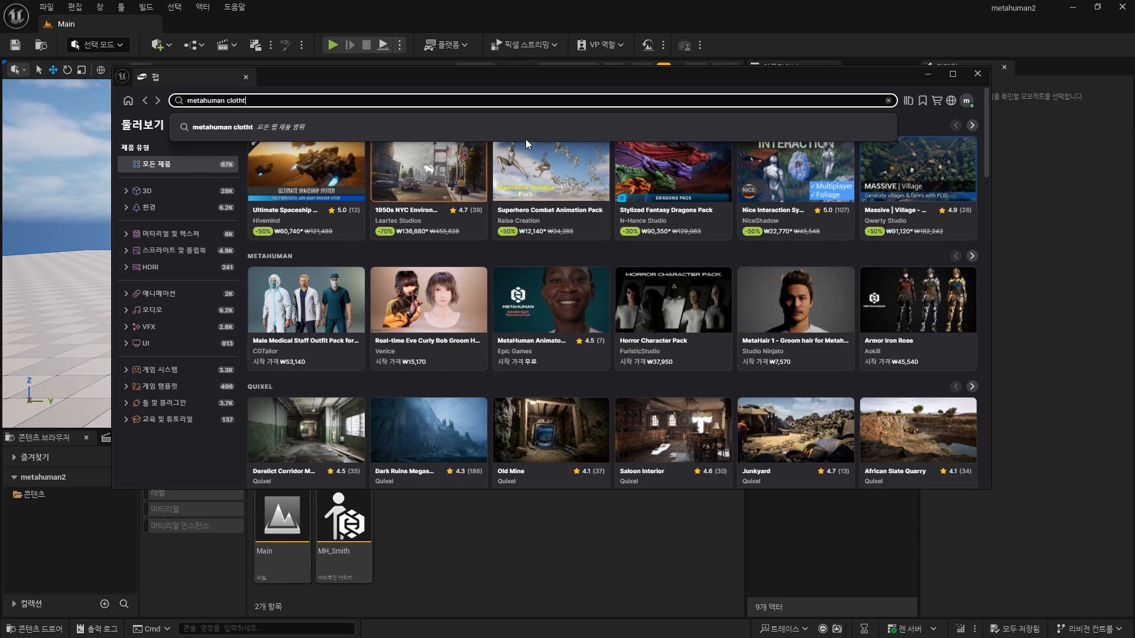
pyautogui.press('BackSpace')
pyautogui.write('es')
pyautogui.press('Return')
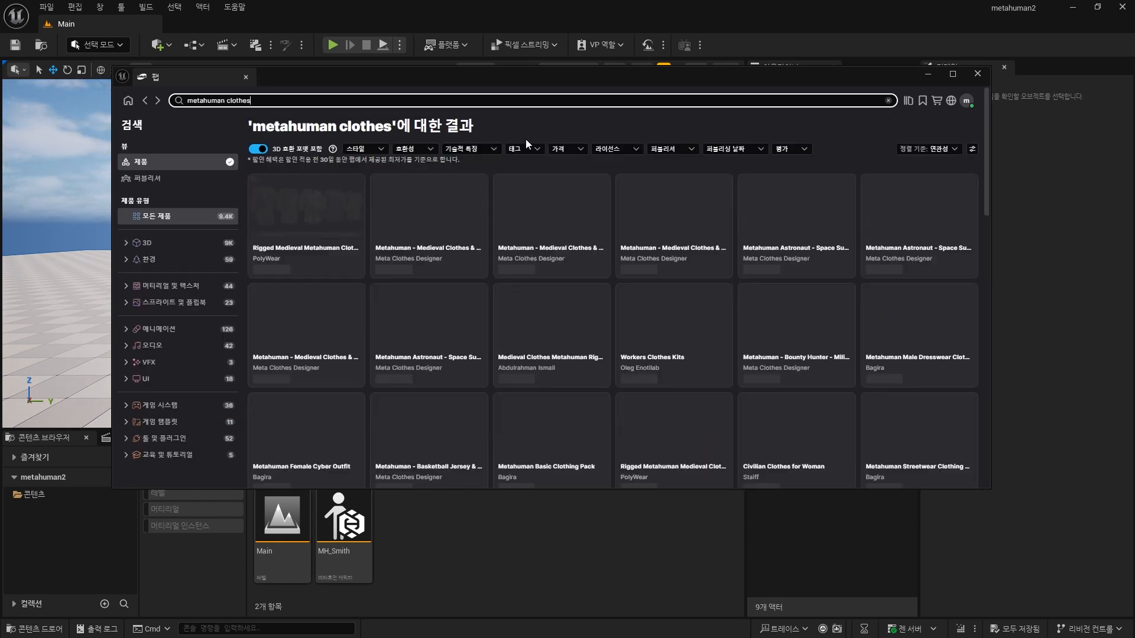
pyautogui.click(566, 149)
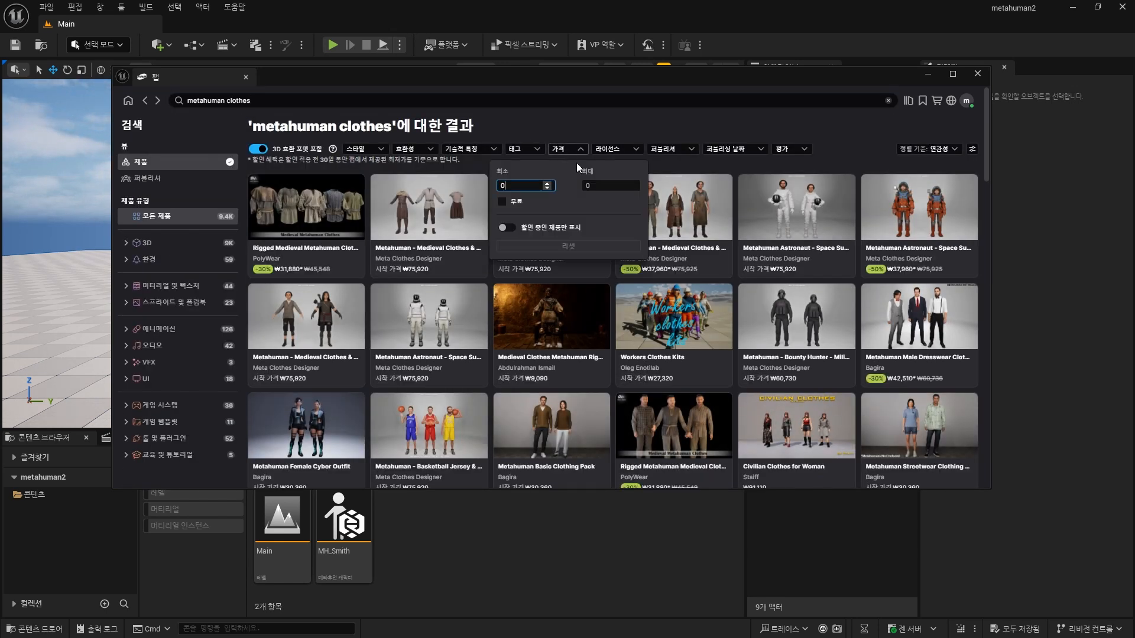
pyautogui.click(502, 201)
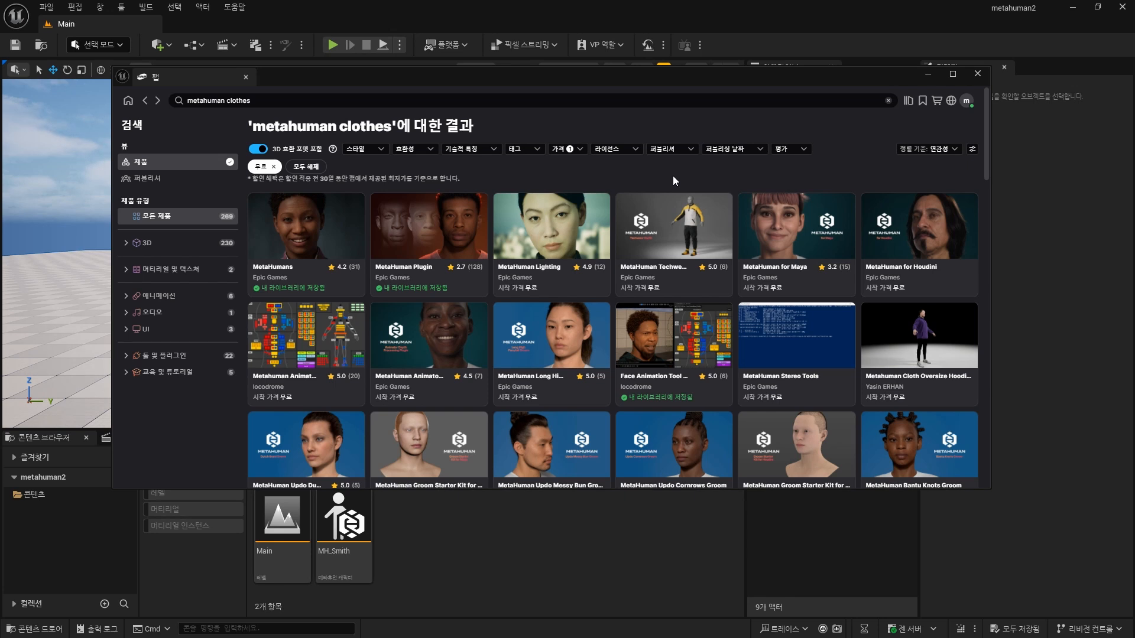
# Browse the free clothing results and add the MetaHuman Techwear Outfit to the project.
pyautogui.scroll(-2, 673, 189)
pyautogui.scroll(2, 676, 207)
pyautogui.scroll(-3, 675, 236)
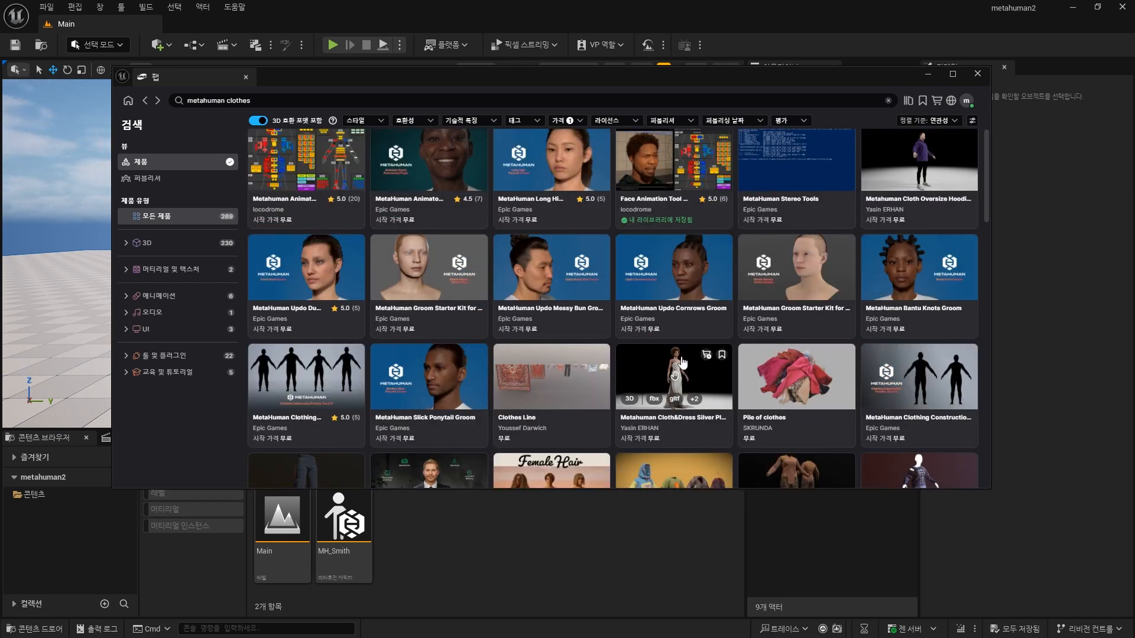
pyautogui.scroll(3, 679, 362)
pyautogui.click(665, 232)
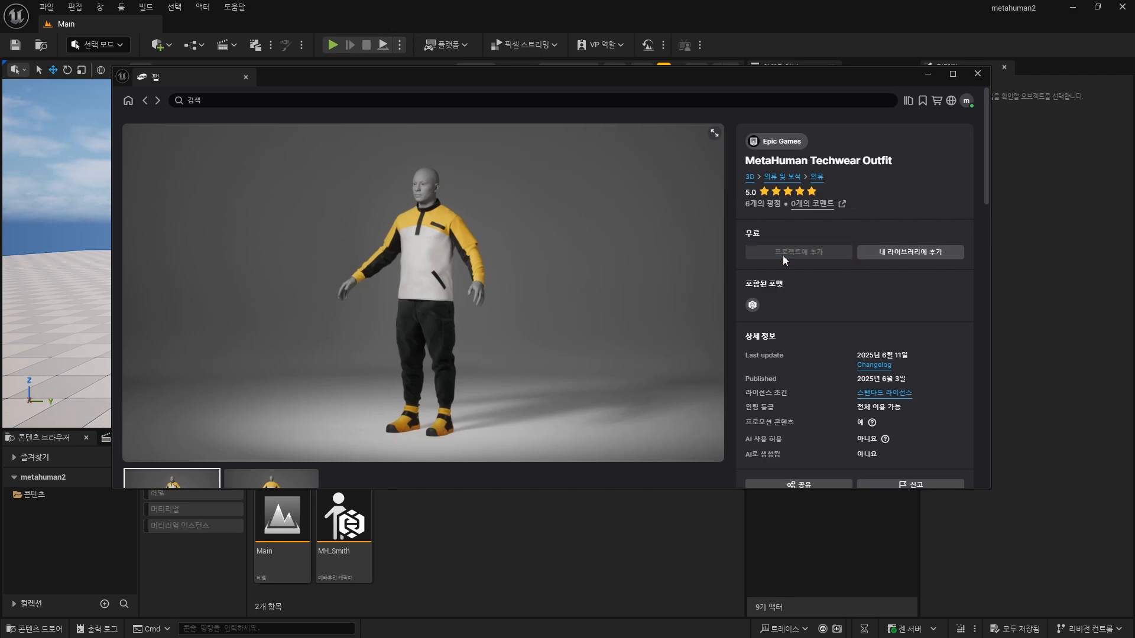
pyautogui.click(783, 256)
pyautogui.click(751, 89)
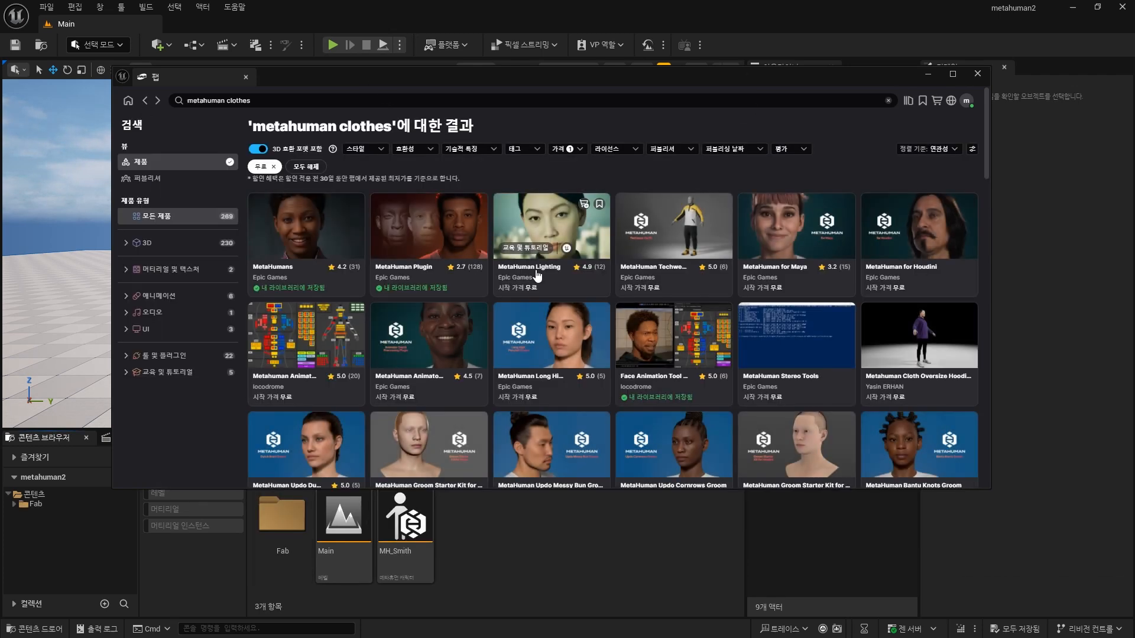
# Add the Metahuman Cloth&Dress Silver Pleated Evening product to the project and return to the search results.
pyautogui.scroll(-3, 609, 277)
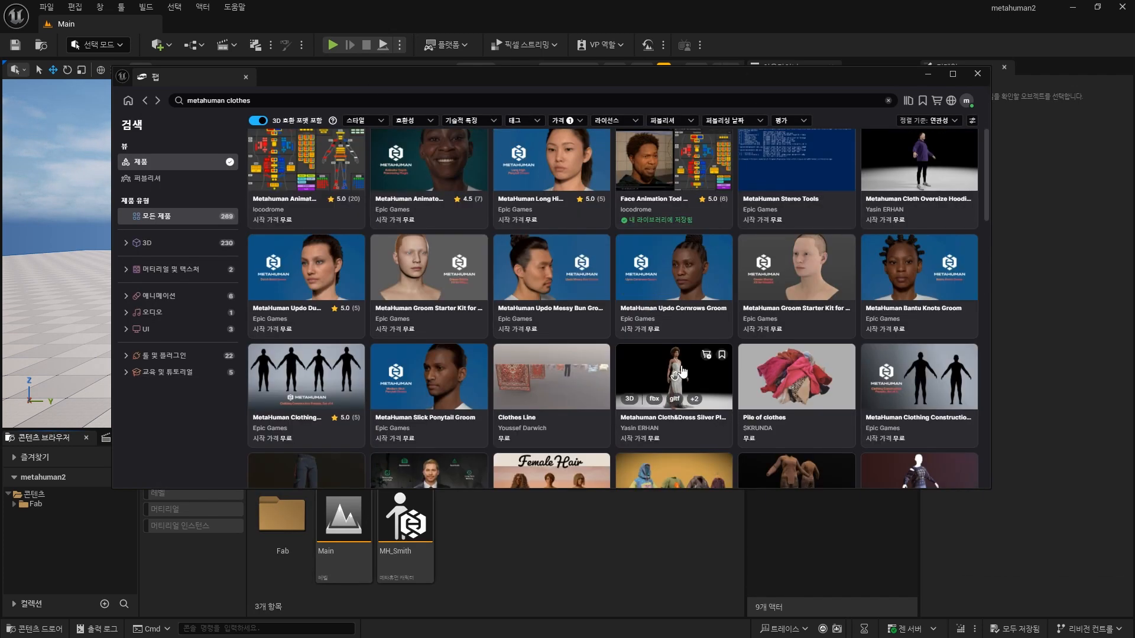
pyautogui.click(678, 394)
pyautogui.click(806, 302)
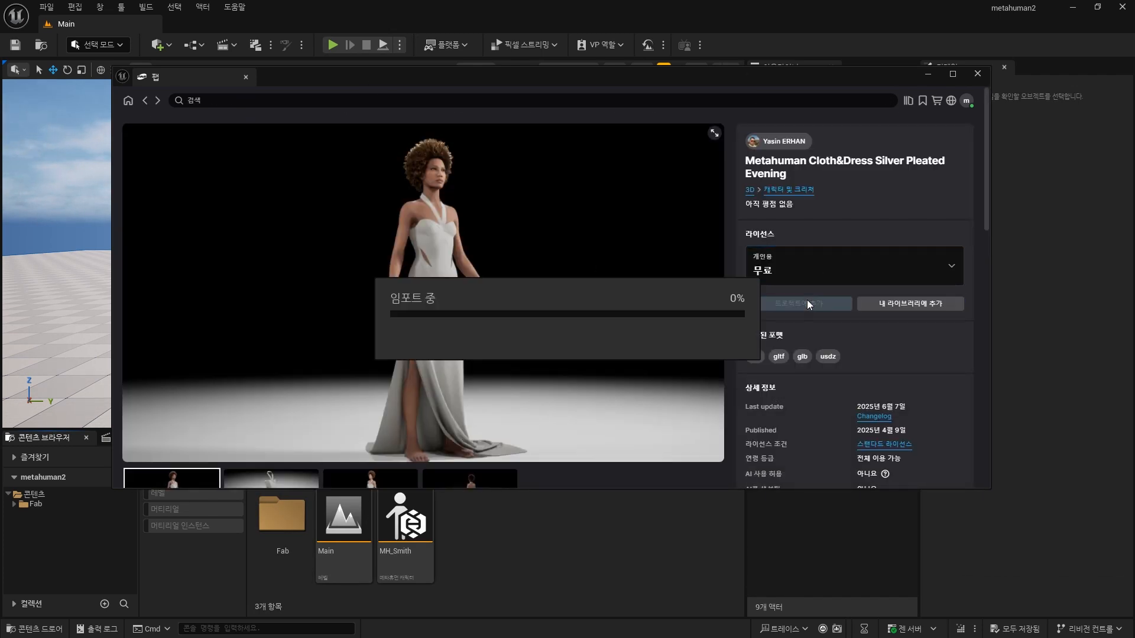
pyautogui.click(143, 101)
pyautogui.scroll(1, 501, 207)
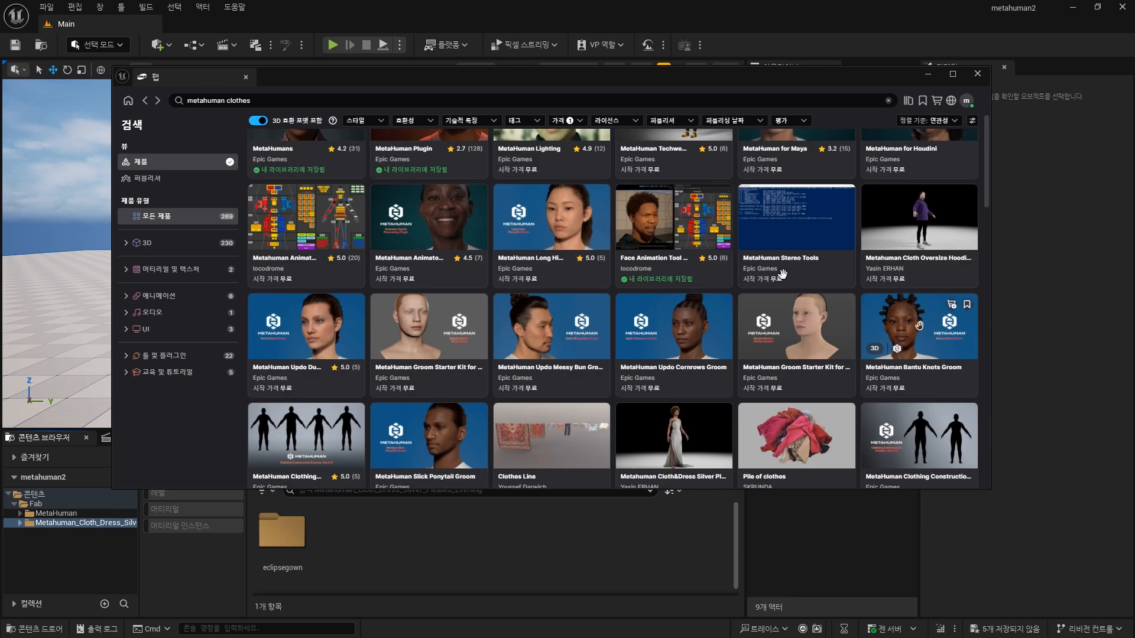
# Change the Fab search to "metahuman hair" and look over the free results.
pyautogui.click(403, 97)
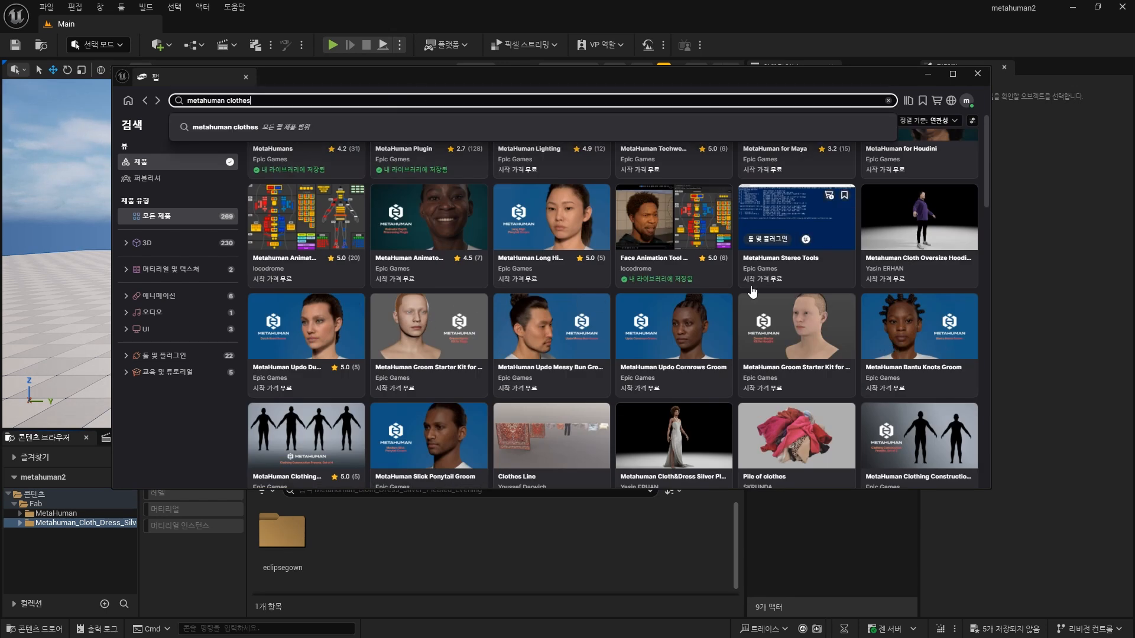
pyautogui.press('BackSpace')
pyautogui.press('BackSpace')
pyautogui.press('BackSpace')
pyautogui.press('BackSpace')
pyautogui.press('BackSpace')
pyautogui.press('BackSpace')
pyautogui.write('hair')
pyautogui.press('Return')
pyautogui.scroll(-1, 577, 158)
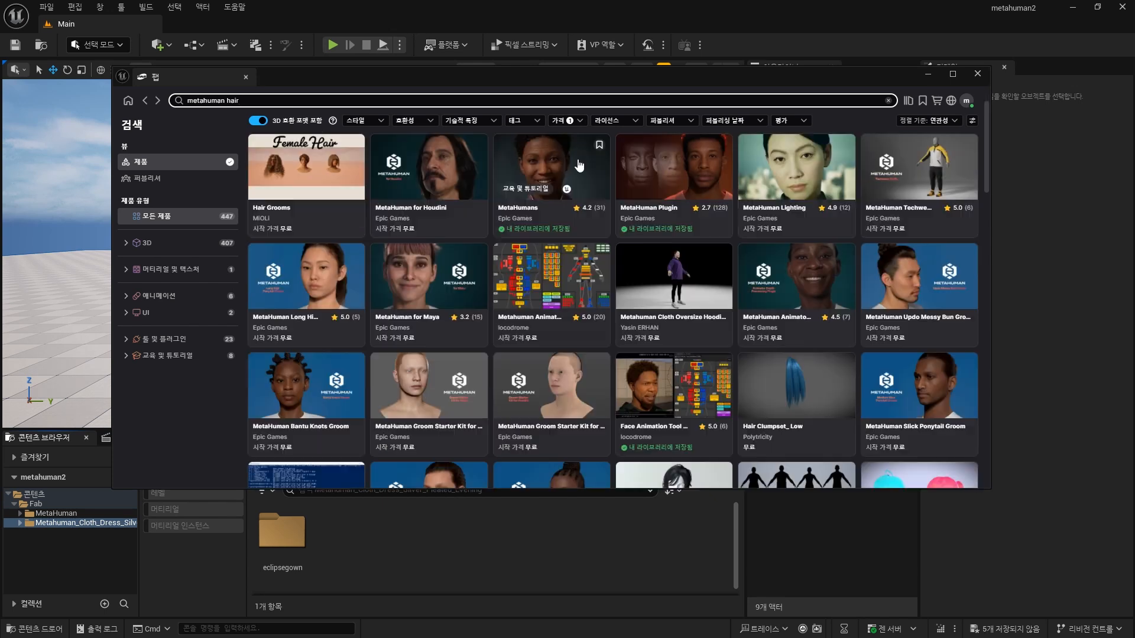
# Preview the MetaHuman Long High Ponytail Groom from the side and add it to the project.
pyautogui.click(331, 285)
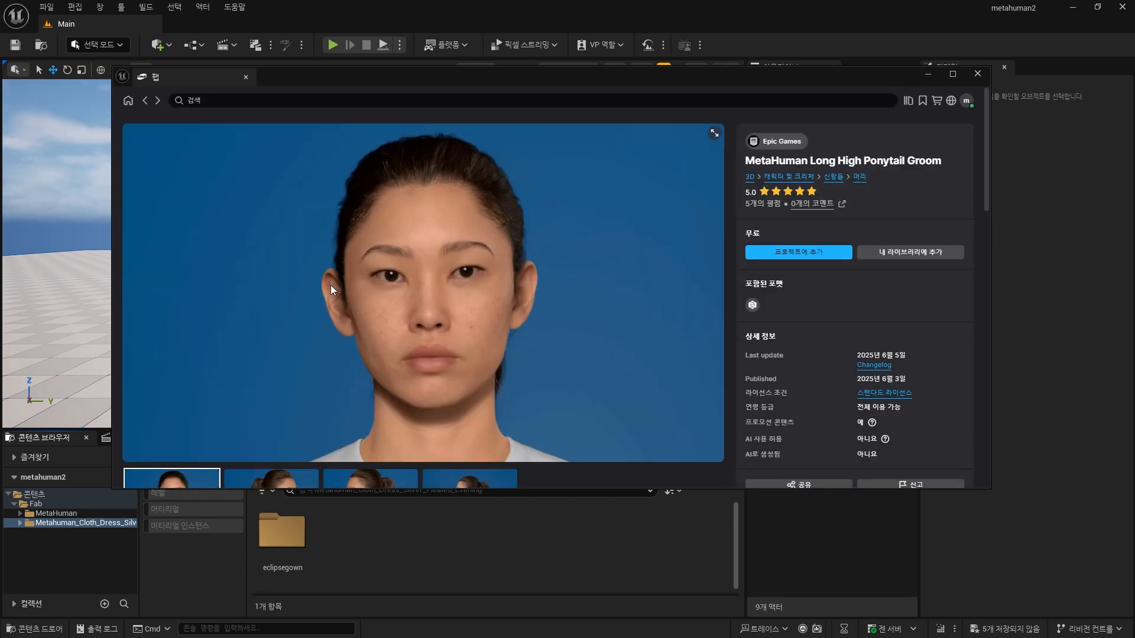
pyautogui.click(370, 378)
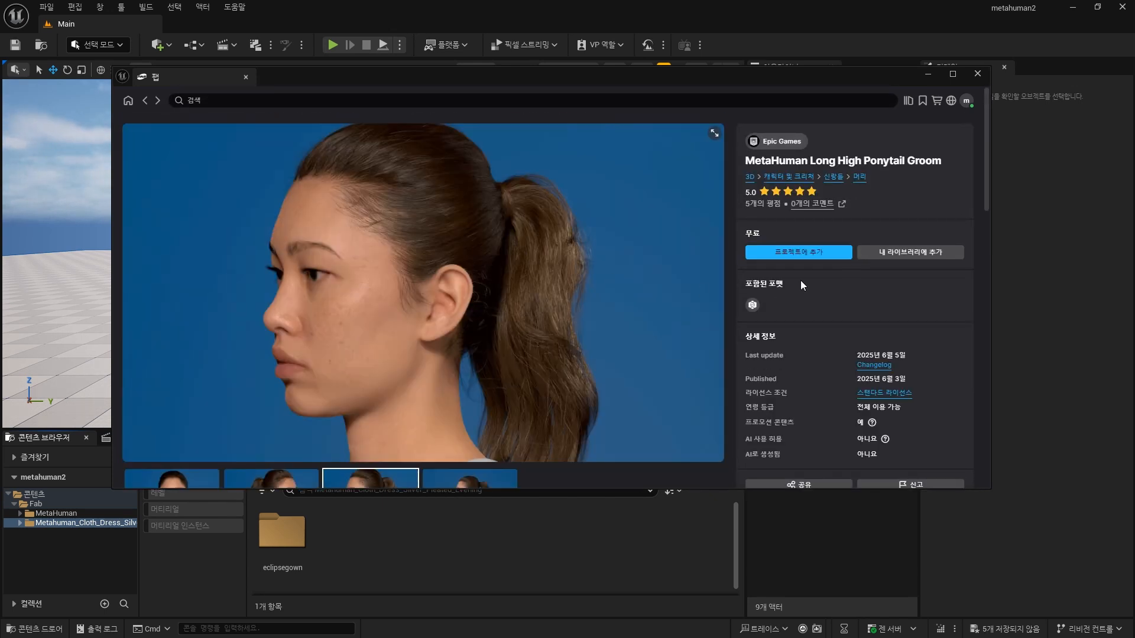
pyautogui.click(801, 253)
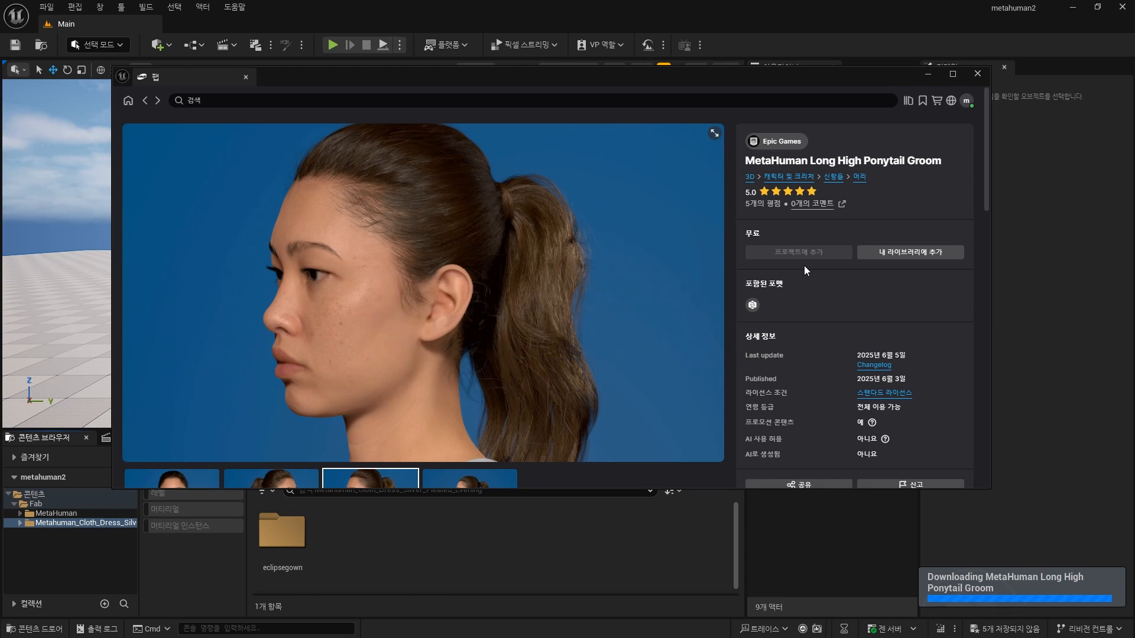
# Open the MH_Smith MetaHuman character from the project and apply the Aera preset to it.
pyautogui.click(752, 89)
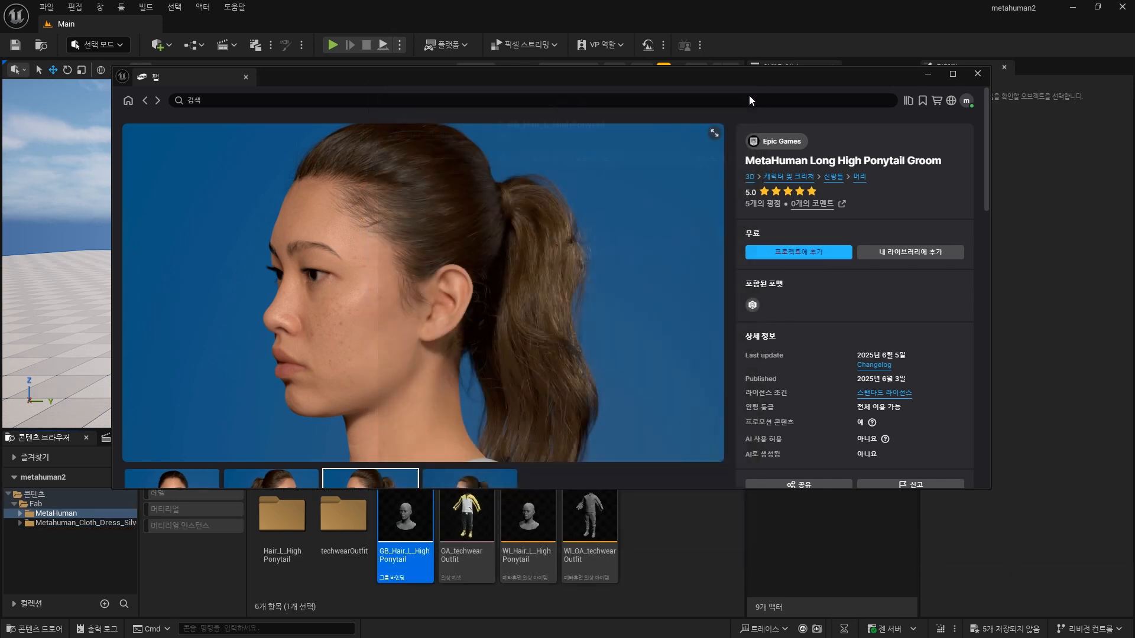
pyautogui.middleClick(205, 79)
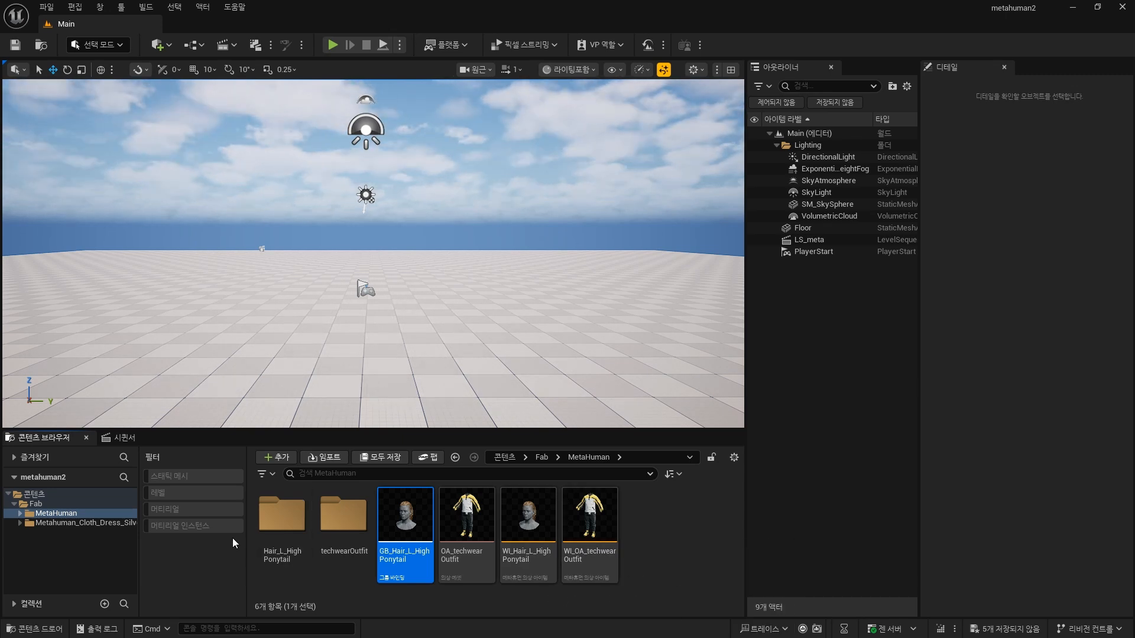
pyautogui.click(118, 496)
pyautogui.doubleClick(405, 512)
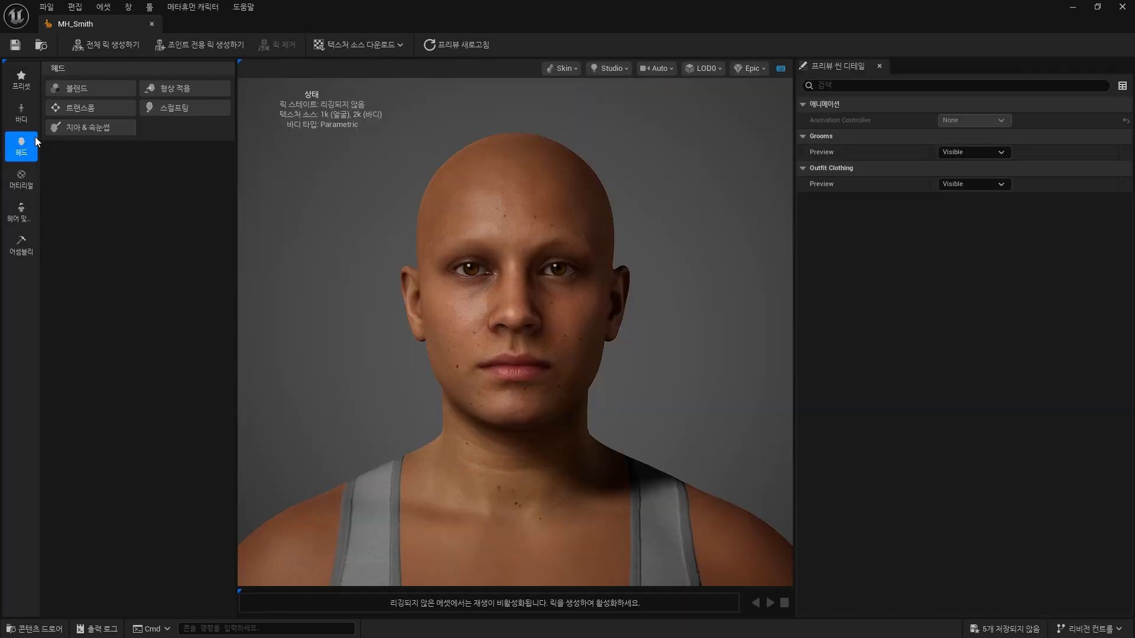
pyautogui.click(22, 90)
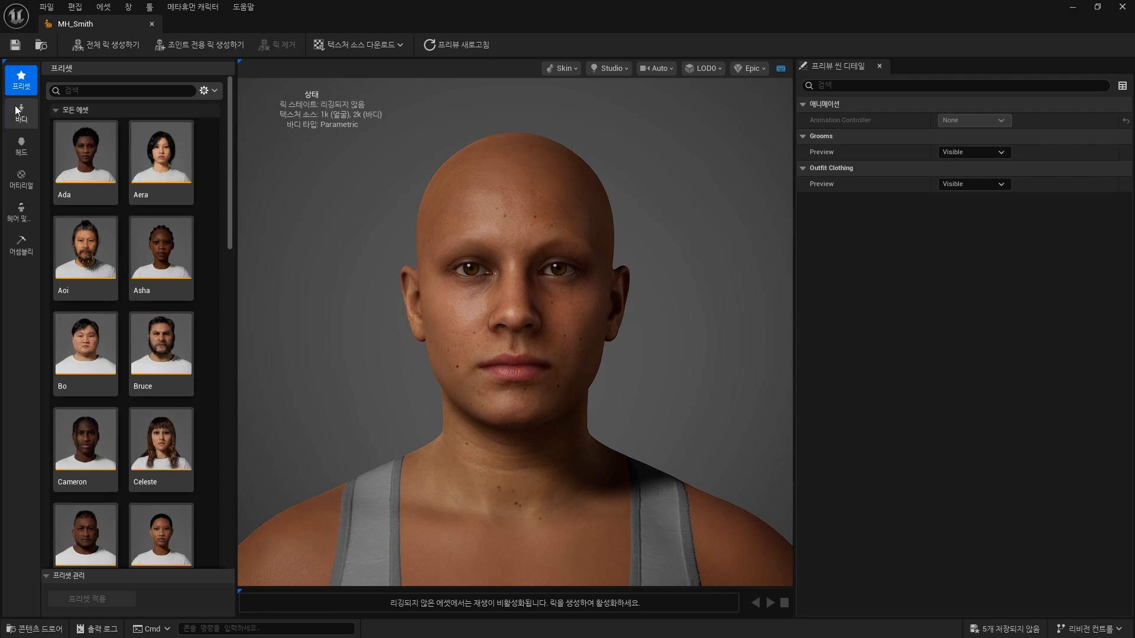
pyautogui.doubleClick(183, 193)
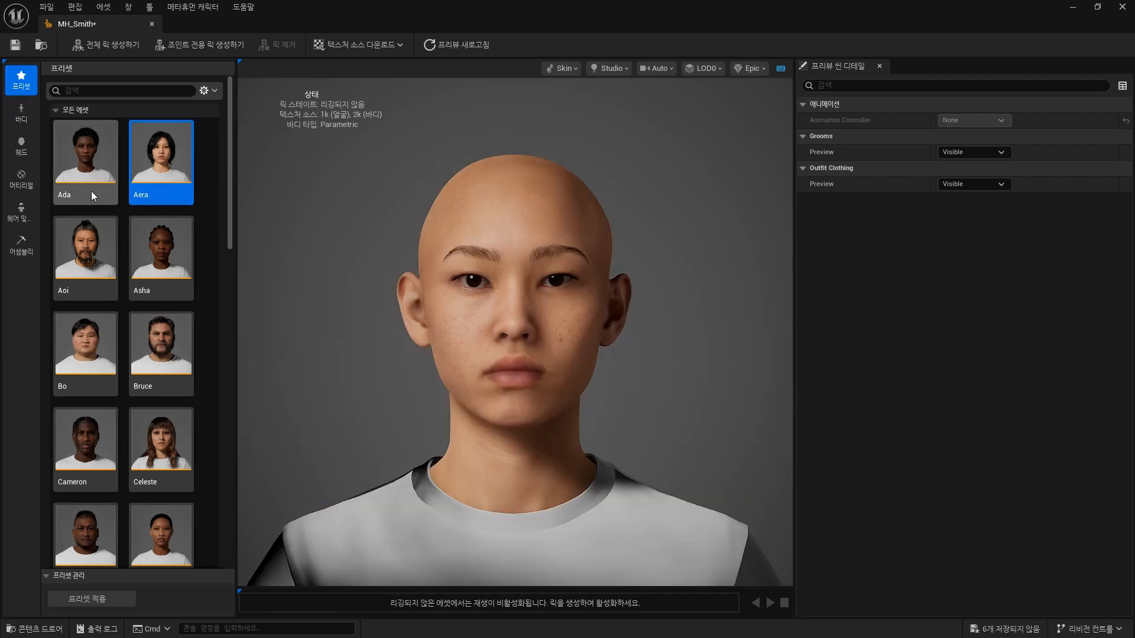
# Add the WI_Hair_L_High Ponytail wardrobe item from the Fab MetaHuman folder to the hair grooms and put it on the character.
pyautogui.click(21, 214)
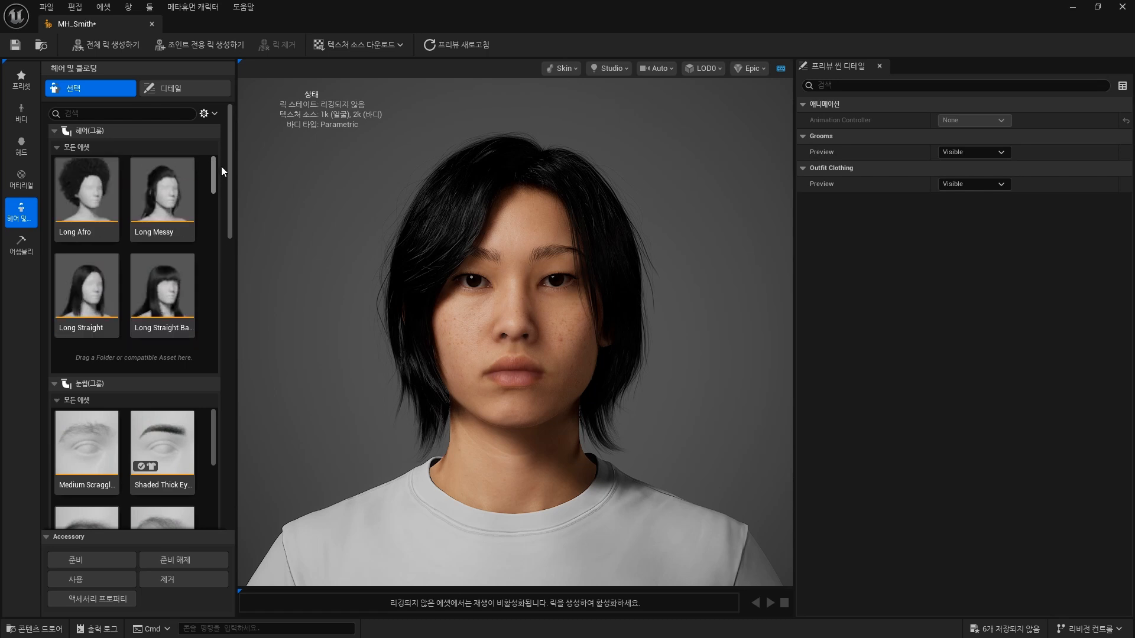
pyautogui.moveTo(220, 166); pyautogui.dragTo(212, 332)
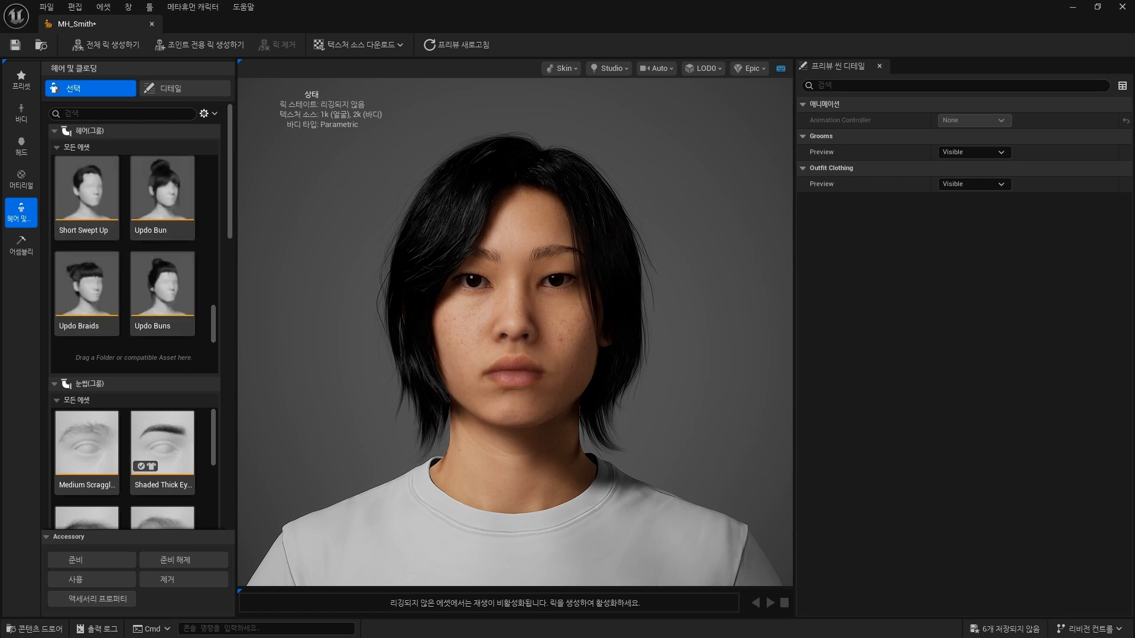
pyautogui.hotkey('ctrl', 'space')
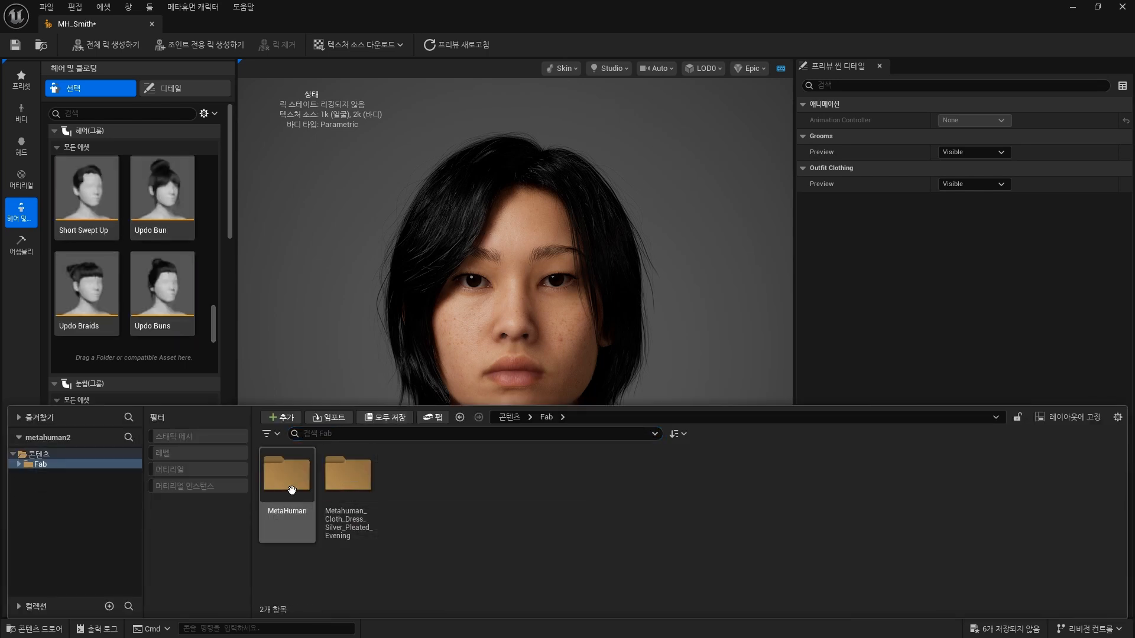
pyautogui.doubleClick(306, 484)
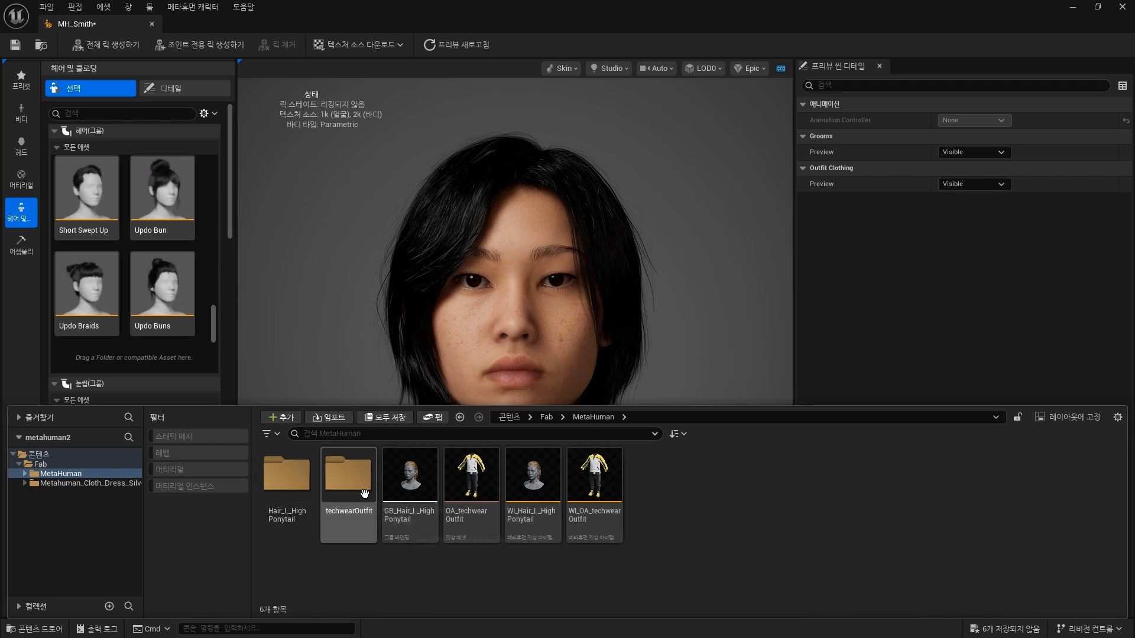
pyautogui.moveTo(533, 475); pyautogui.dragTo(117, 350)
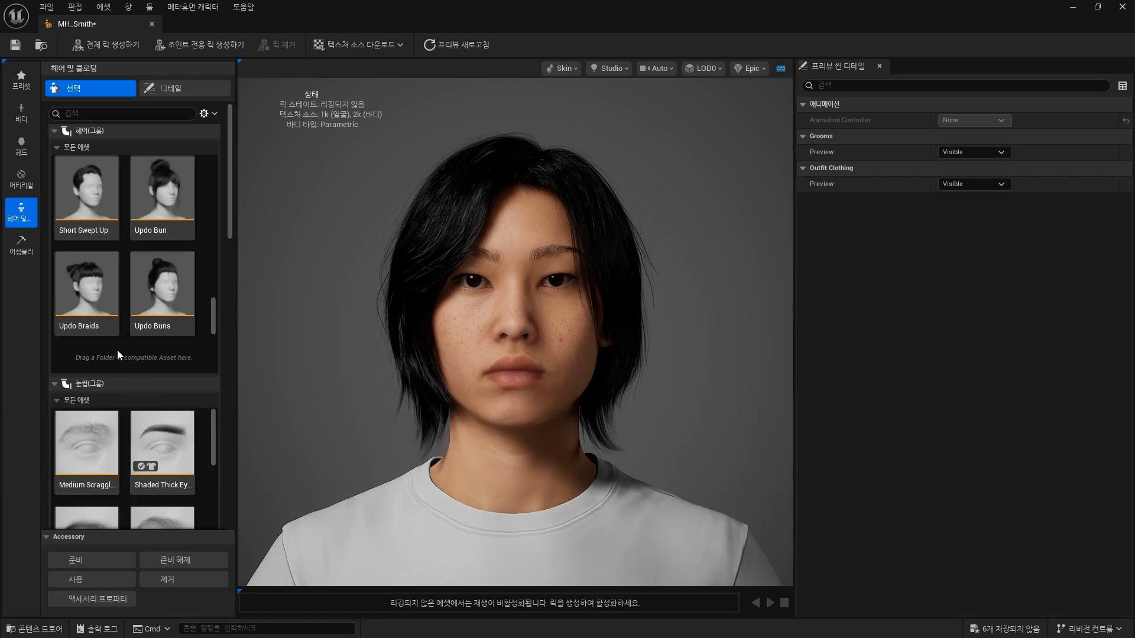
pyautogui.click(81, 313)
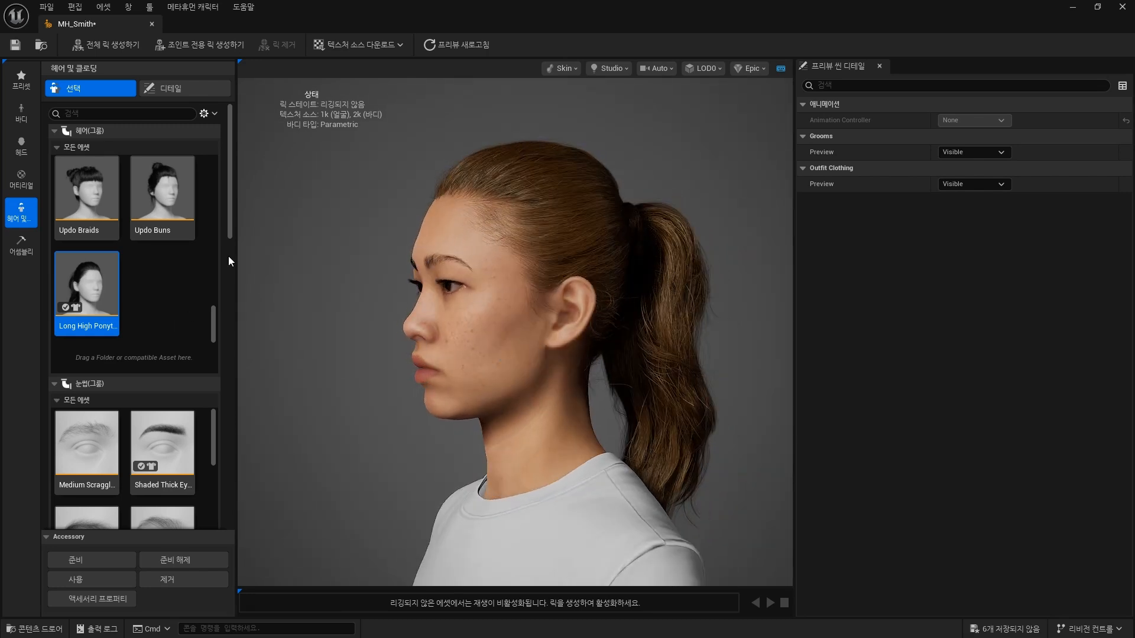
# Take off the default garment and dress the character in the WI_OA_techwear Outfit from the Fab MetaHuman folder.
pyautogui.moveTo(228, 235); pyautogui.dragTo(240, 519)
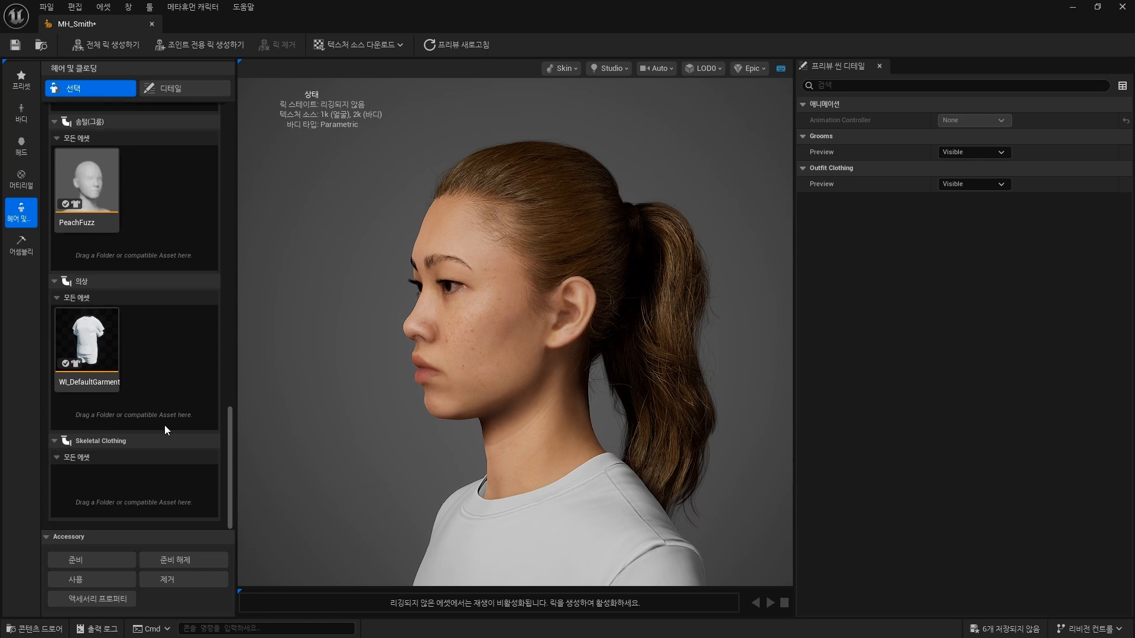
pyautogui.click(104, 350)
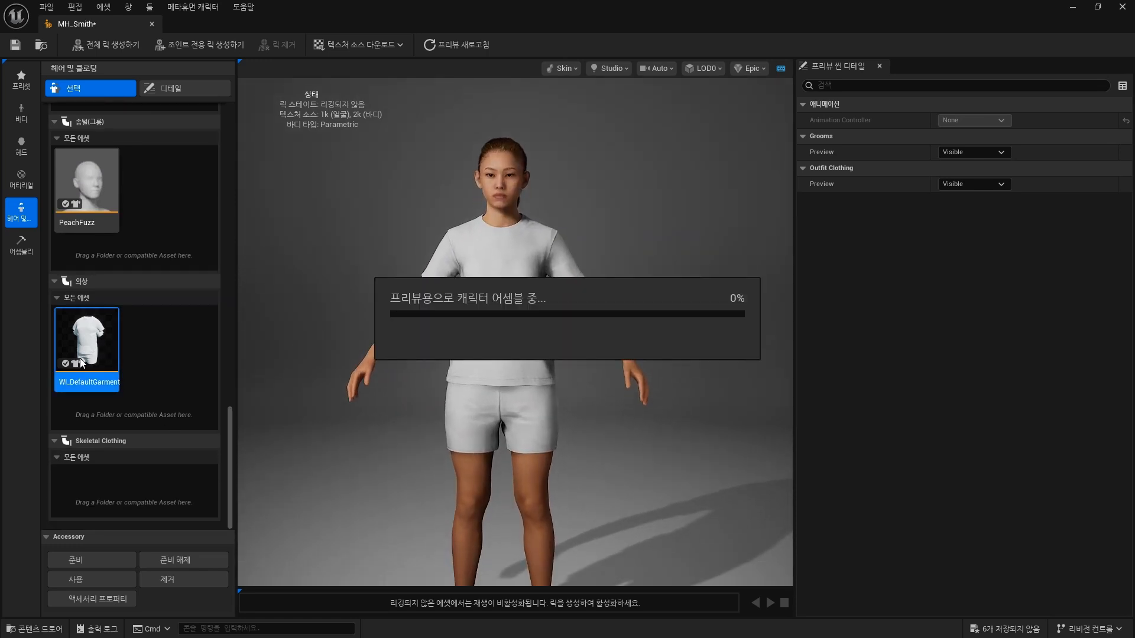
pyautogui.hotkey('ctrl', 'space')
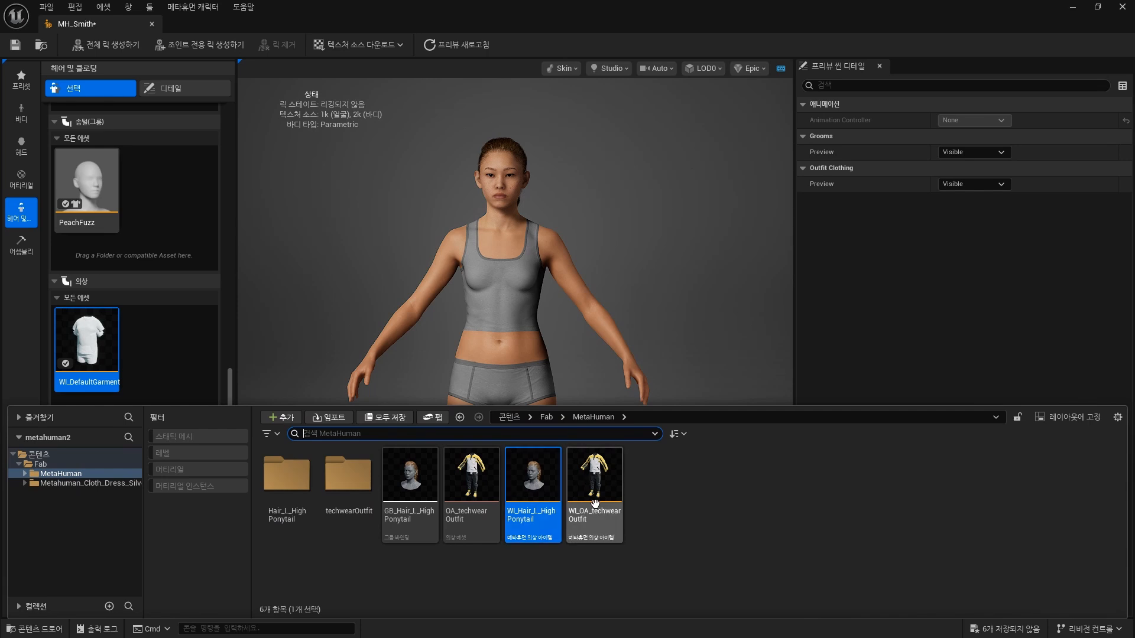
pyautogui.moveTo(595, 502); pyautogui.dragTo(190, 361)
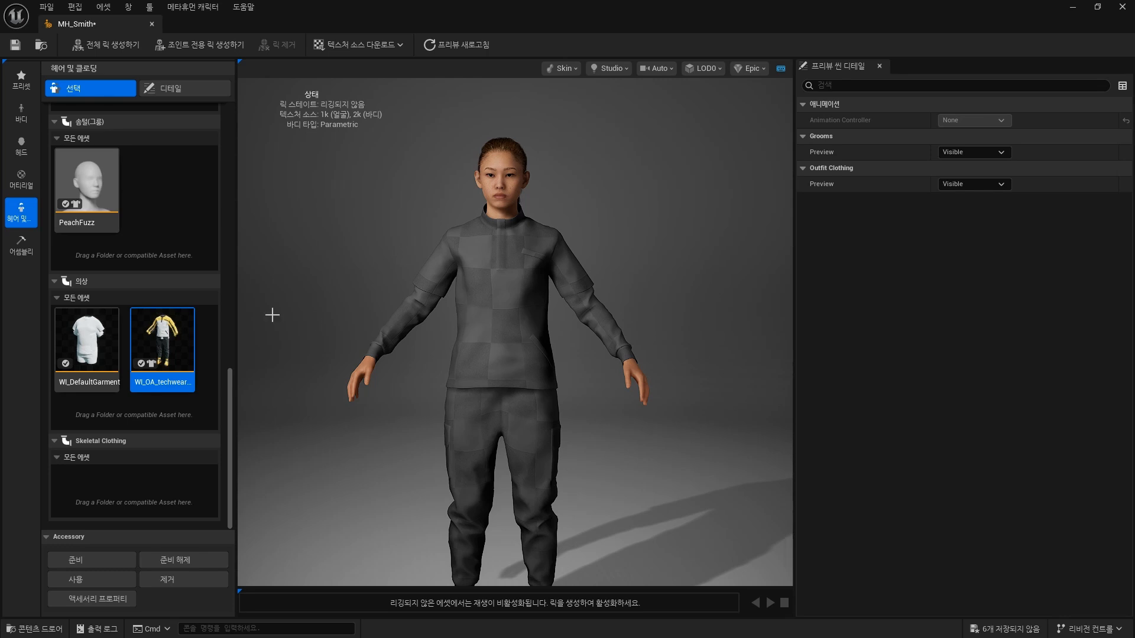
# Apply the Jorge body preset and examine how the techwear outfit fits the body.
pyautogui.click(21, 113)
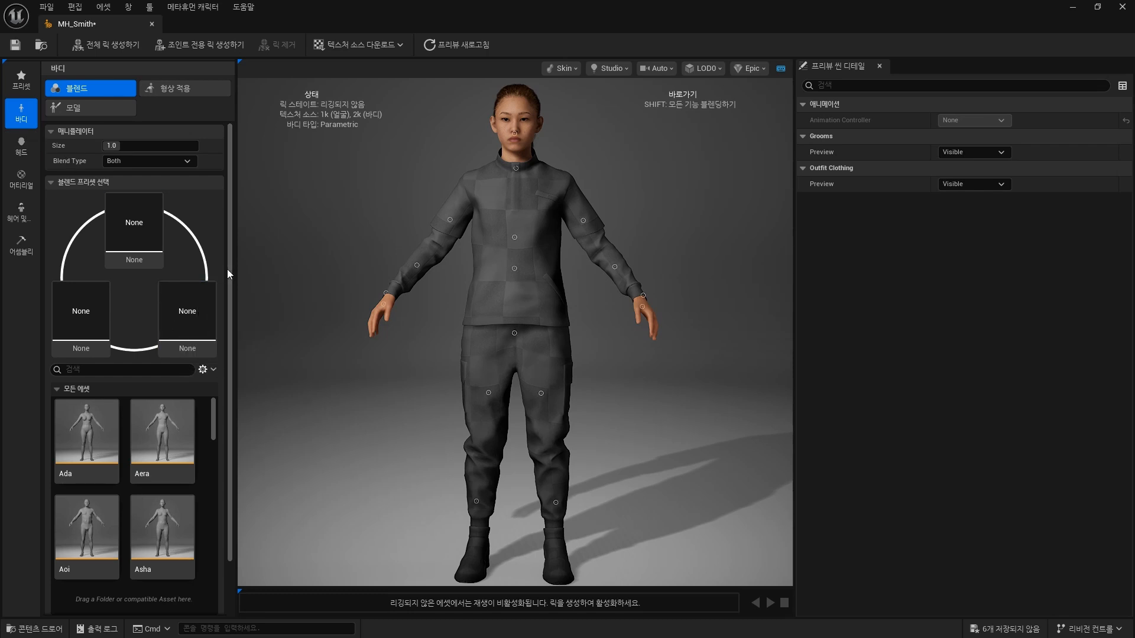
pyautogui.scroll(-3, 228, 273)
pyautogui.scroll(-6, 206, 441)
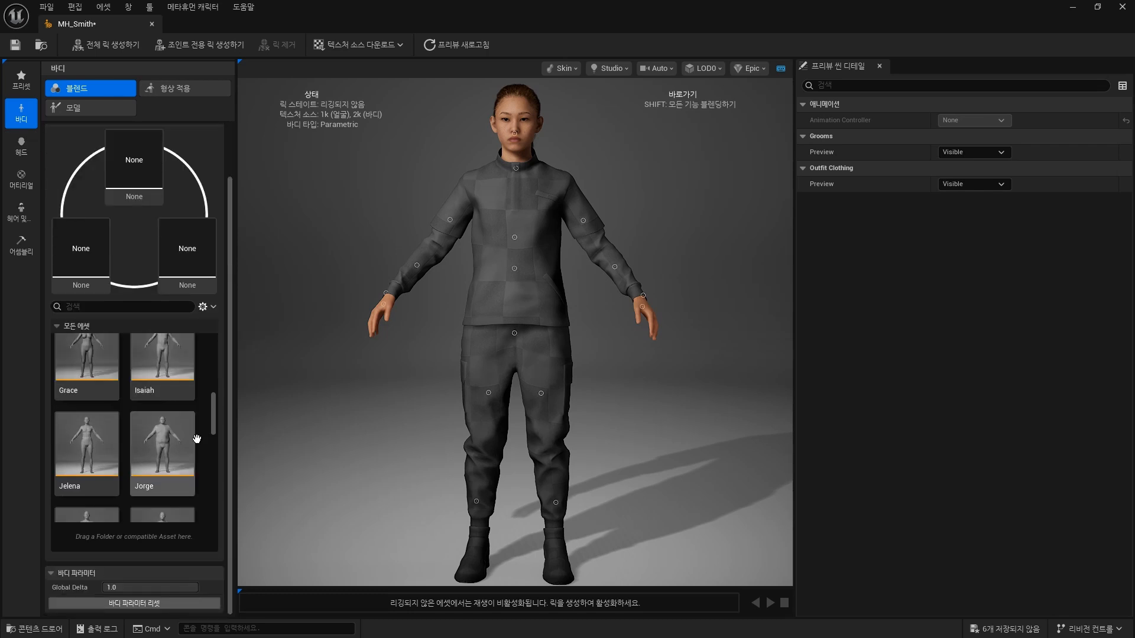
pyautogui.click(146, 447)
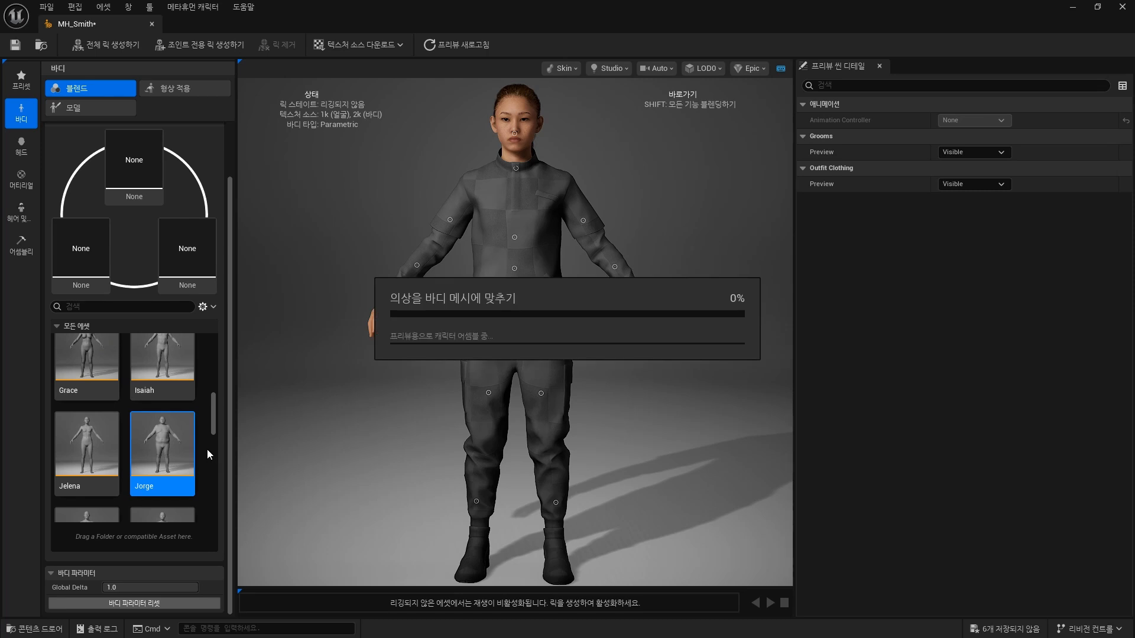
pyautogui.moveTo(569, 278)
pyautogui.mouseDown()
pyautogui.moveTo(384, 278)
pyautogui.moveTo(586, 272)
pyautogui.mouseUp()
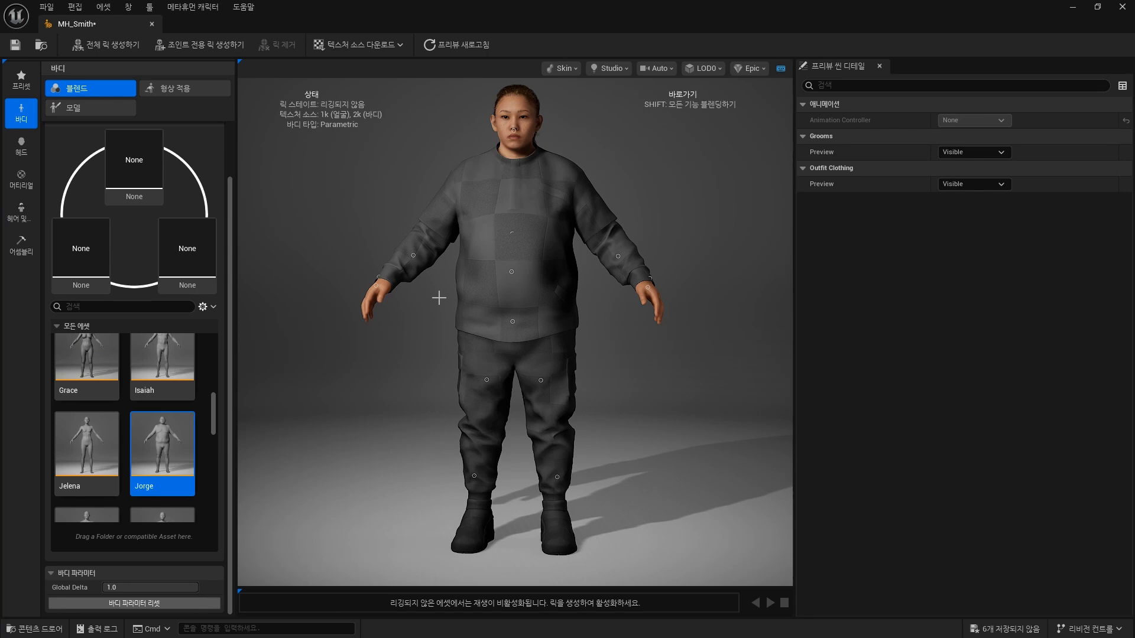
# Apply the Aera body preset to the character and view the refitted outfit from an angle.
pyautogui.click(22, 245)
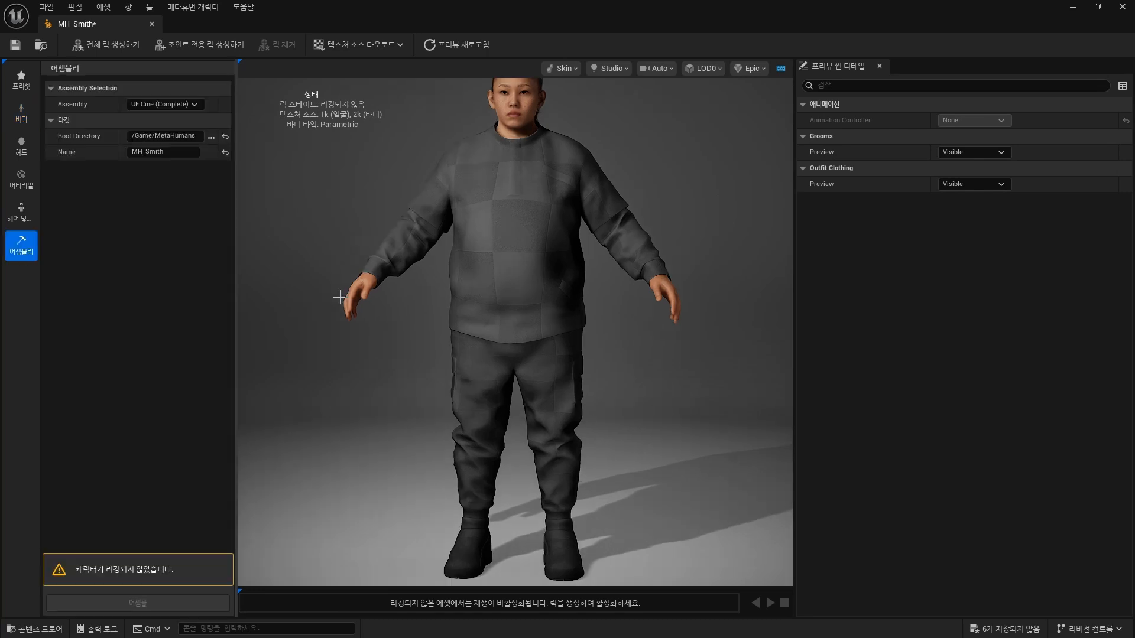
pyautogui.click(21, 112)
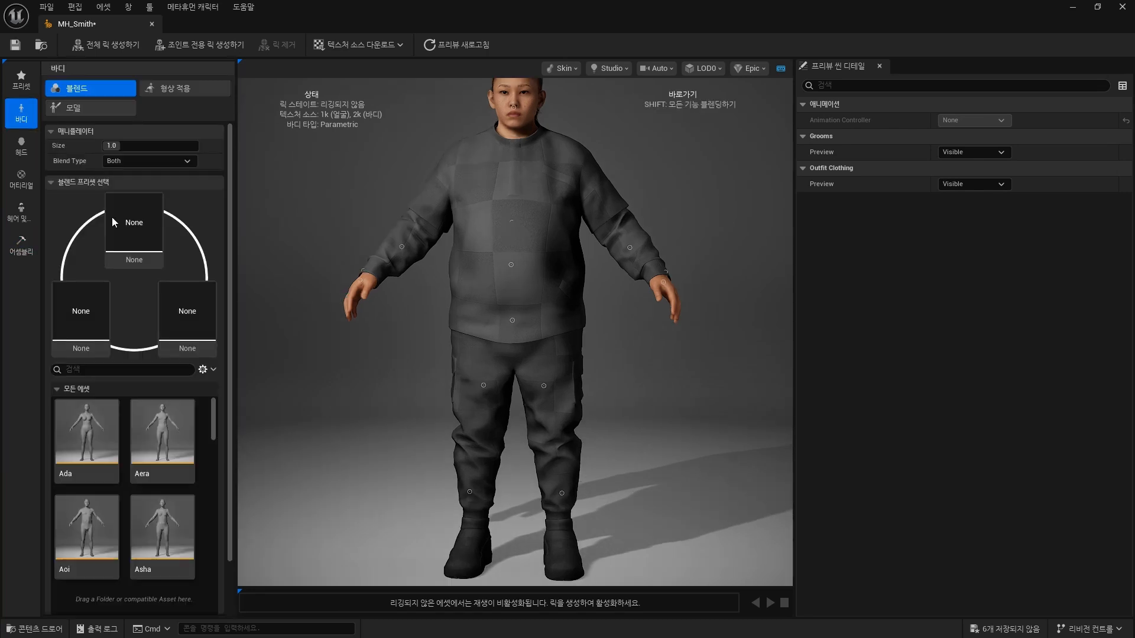
pyautogui.click(176, 452)
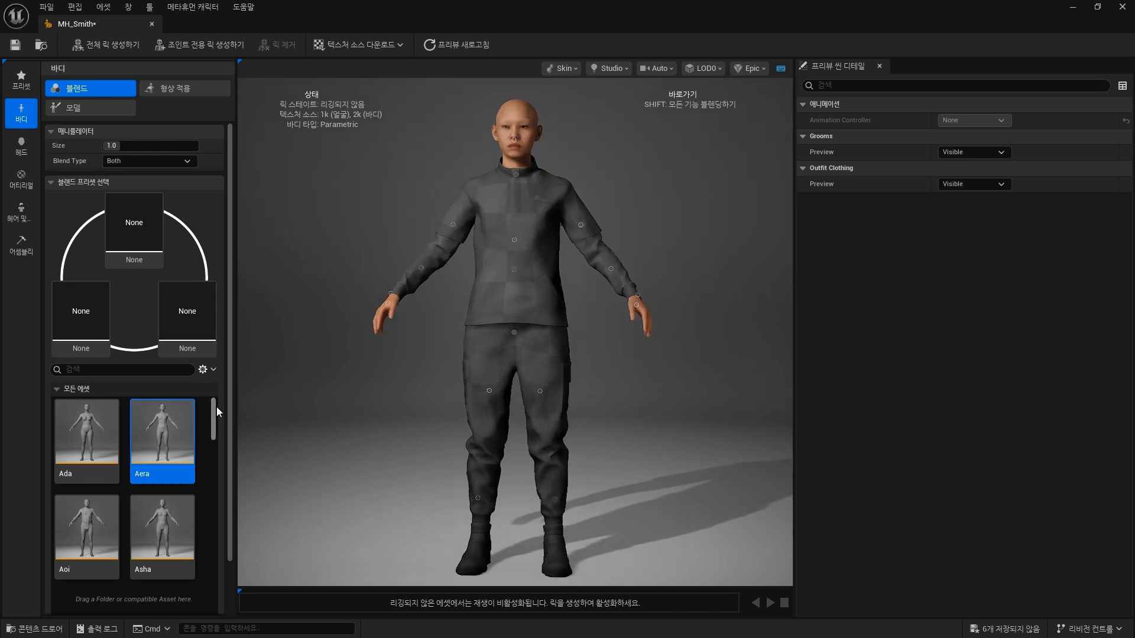
pyautogui.moveTo(604, 365); pyautogui.dragTo(258, 314)
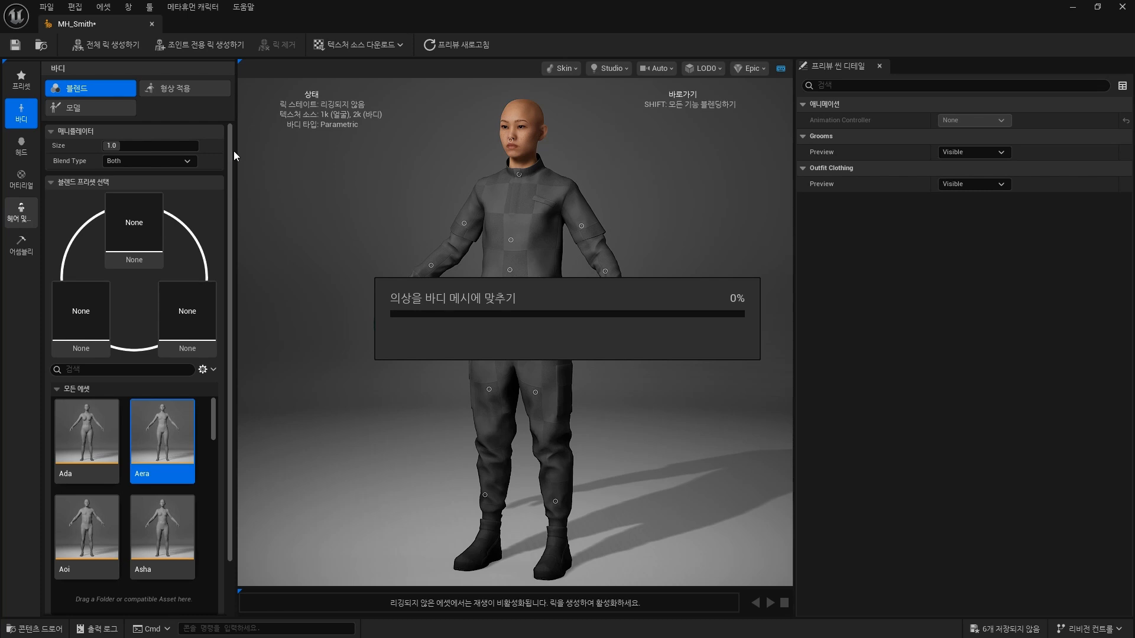
# Take the techwear outfit off the character in the outfit clothing assets.
pyautogui.moveTo(229, 180); pyautogui.dragTo(224, 466)
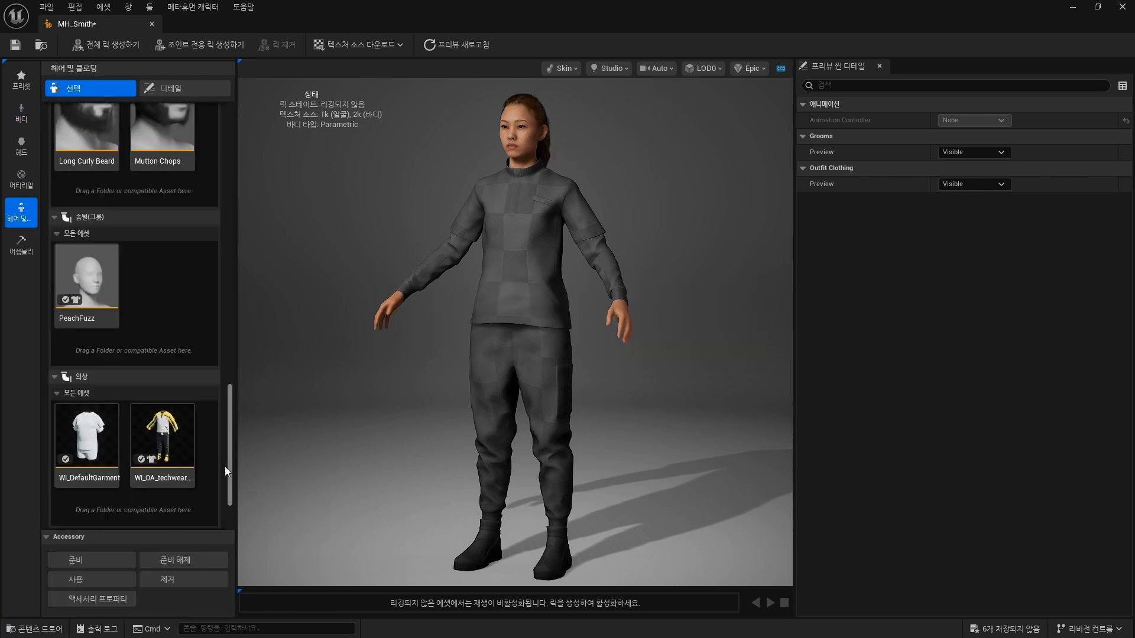
pyautogui.scroll(-2, 201, 429)
pyautogui.click(151, 346)
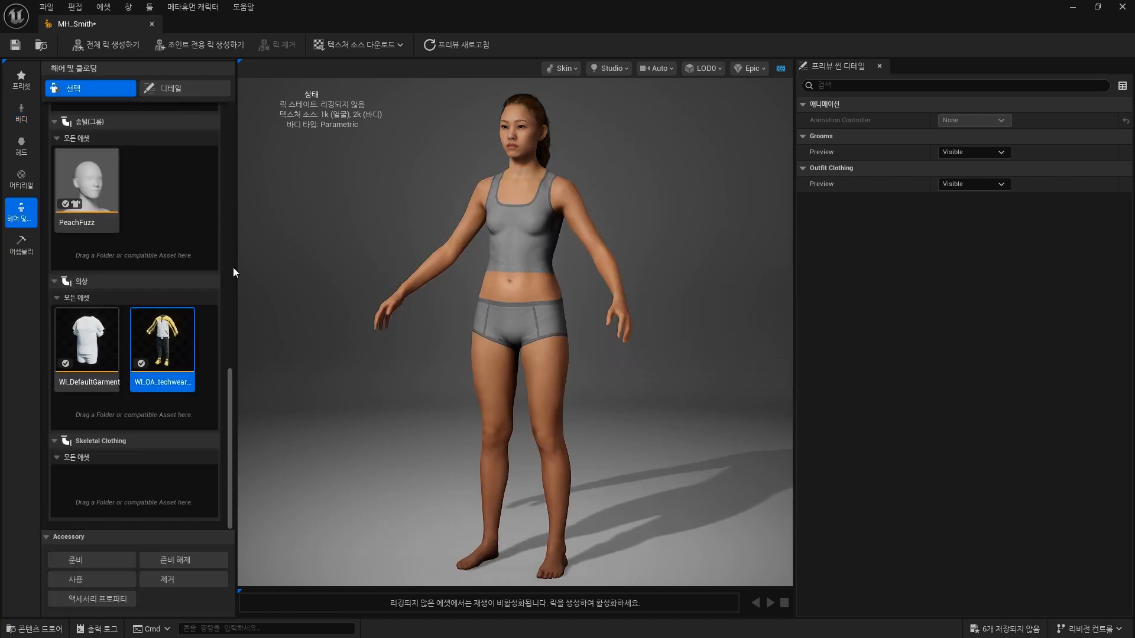
# Export the combined skeletal mesh as MH_Smith_CombinedSkelMesh into a new content folder named MH_cookie.
pyautogui.moveTo(228, 381); pyautogui.dragTo(228, 100)
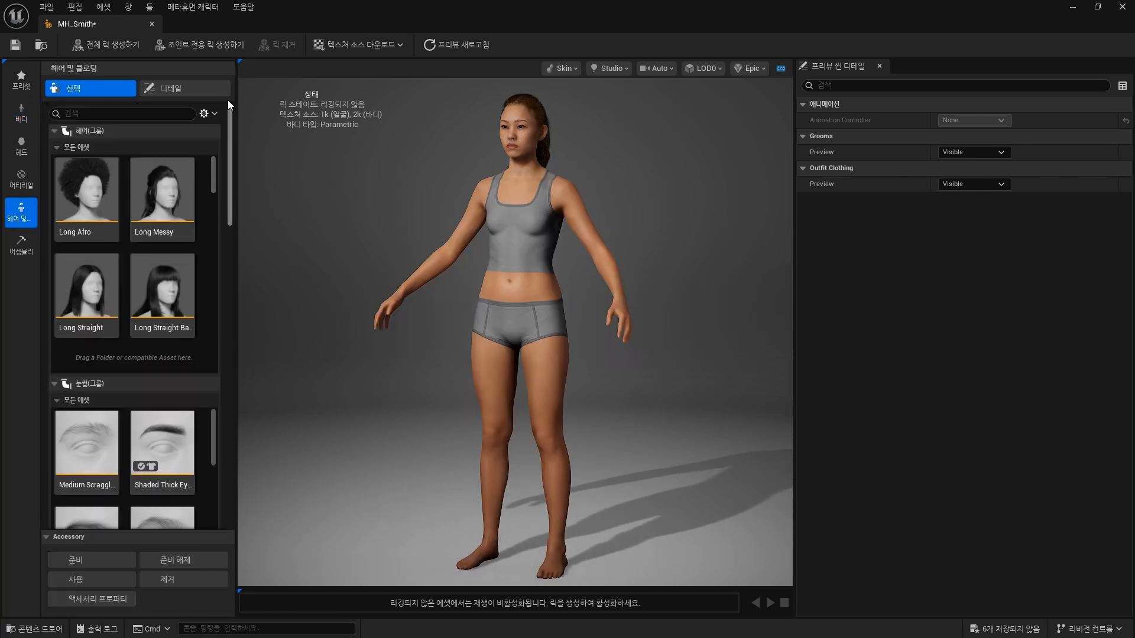
pyautogui.click(187, 7)
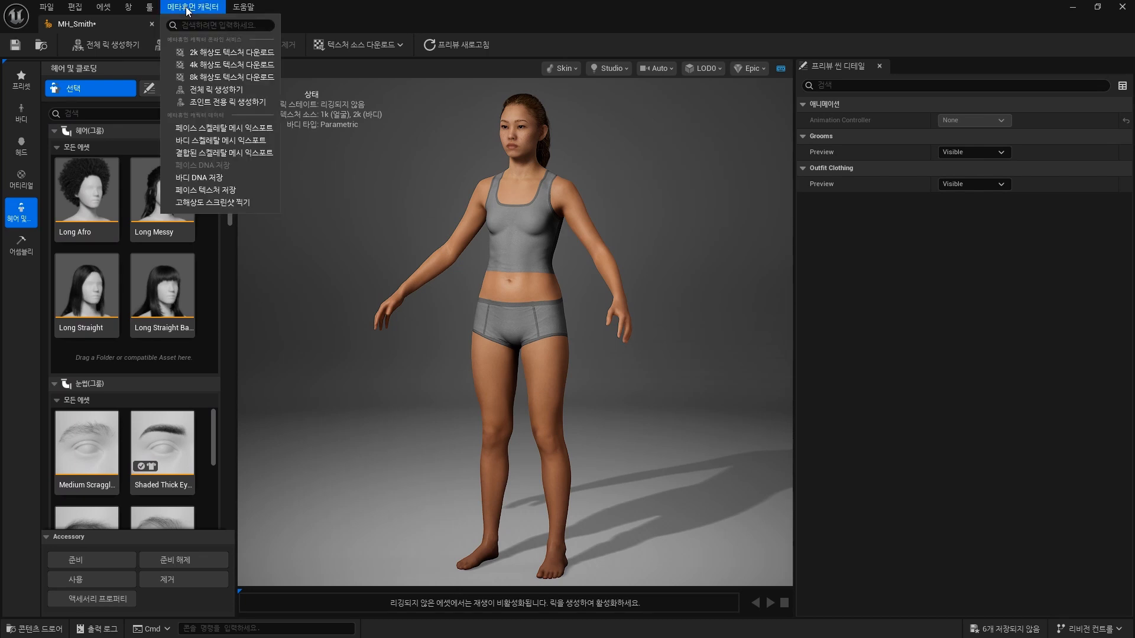
pyautogui.click(218, 153)
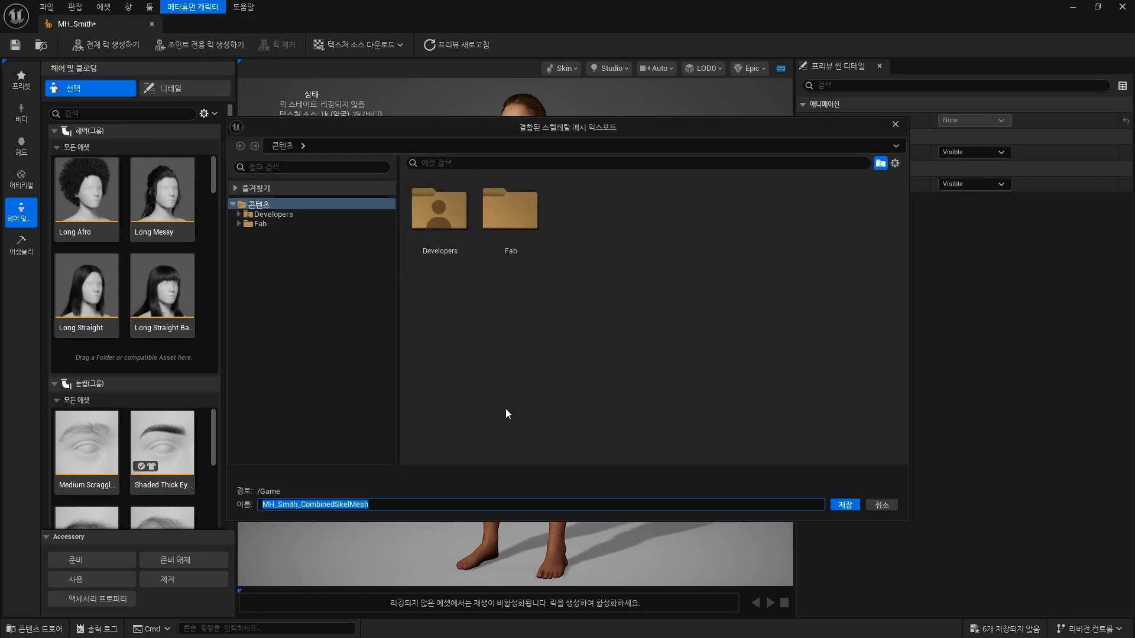
pyautogui.rightClick(591, 242)
pyautogui.click(650, 267)
pyautogui.write('MH_cookie')
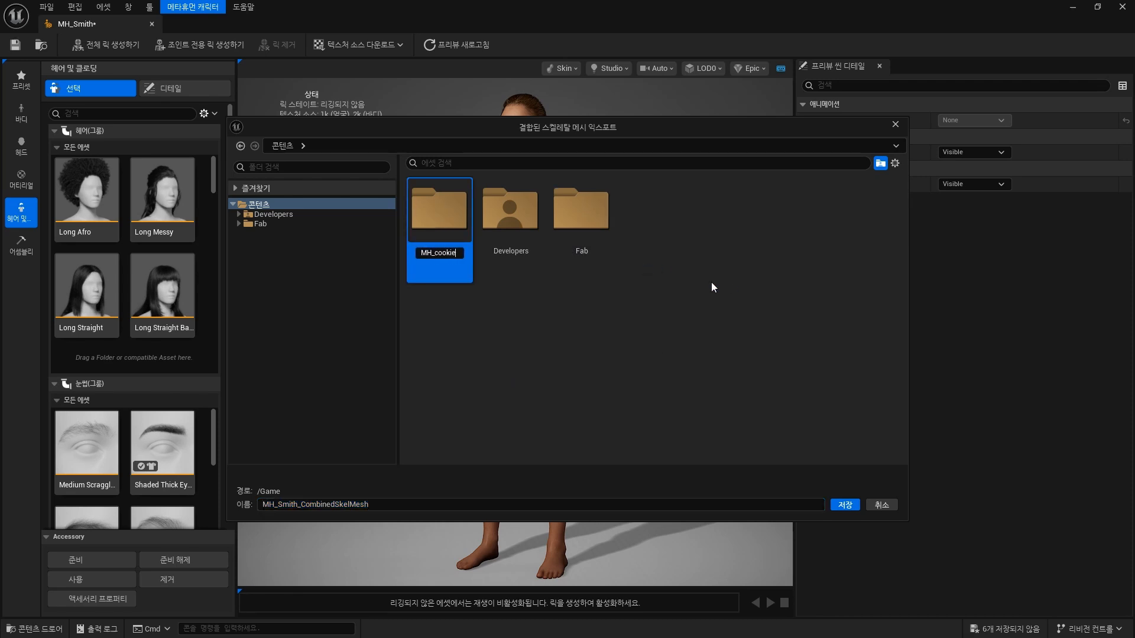
pyautogui.press('Return')
pyautogui.press('Return')
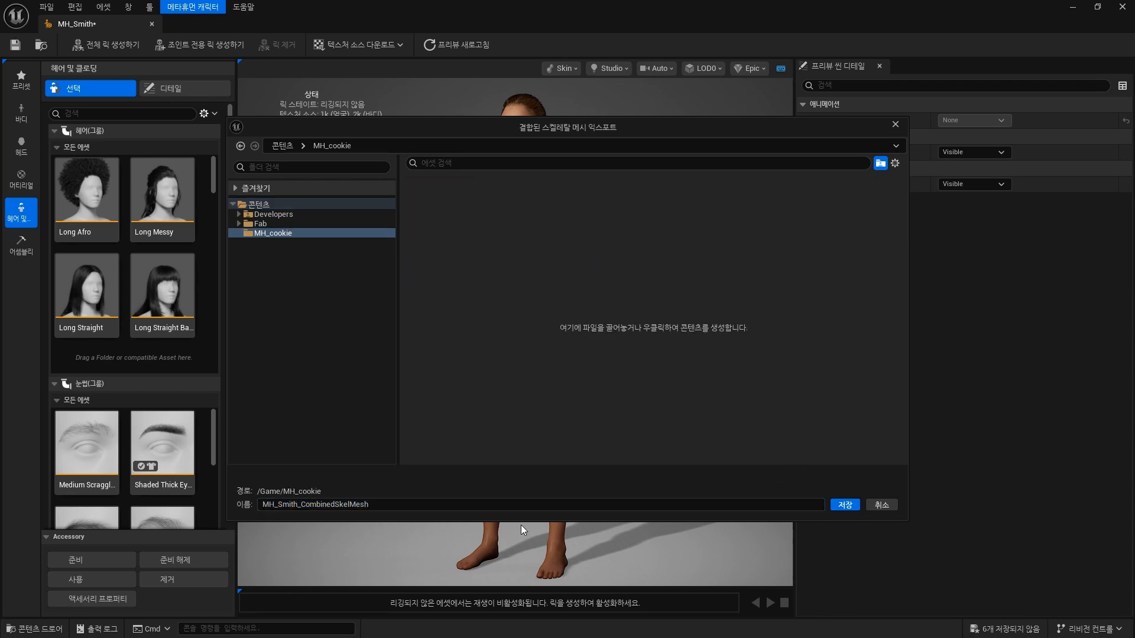
pyautogui.click(834, 507)
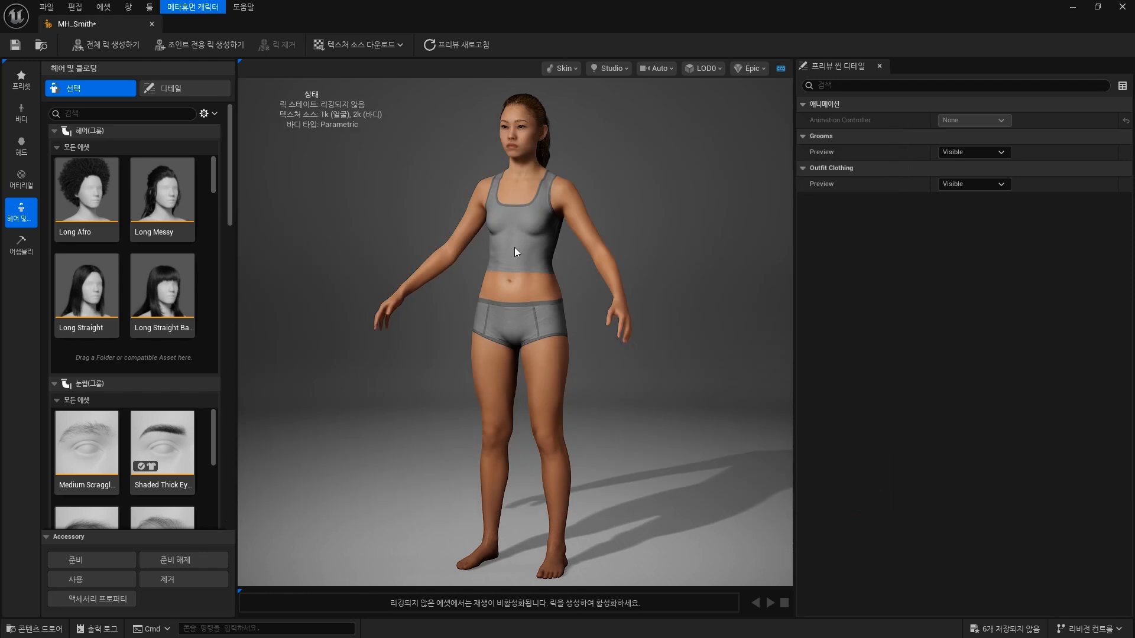
# Place the exported combined skeletal mesh in the Main level and inspect it up close.
pyautogui.click(1072, 7)
pyautogui.moveTo(282, 514); pyautogui.dragTo(343, 402)
pyautogui.moveTo(342, 402); pyautogui.dragTo(598, 350, button='right')
pyautogui.press('w')
pyautogui.scroll(-1, 598, 350)
# Delete the placed mesh from the level and its combined skeletal mesh asset from the MH_cookie folder.
pyautogui.press('Delete')
pyautogui.press('Delete')
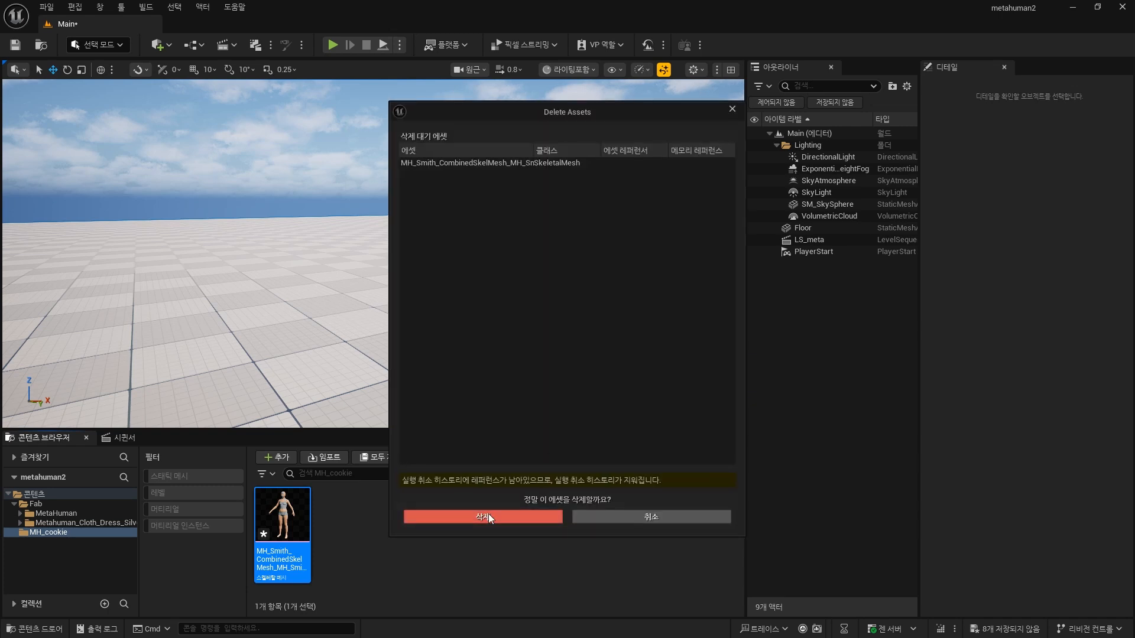
pyautogui.click(473, 515)
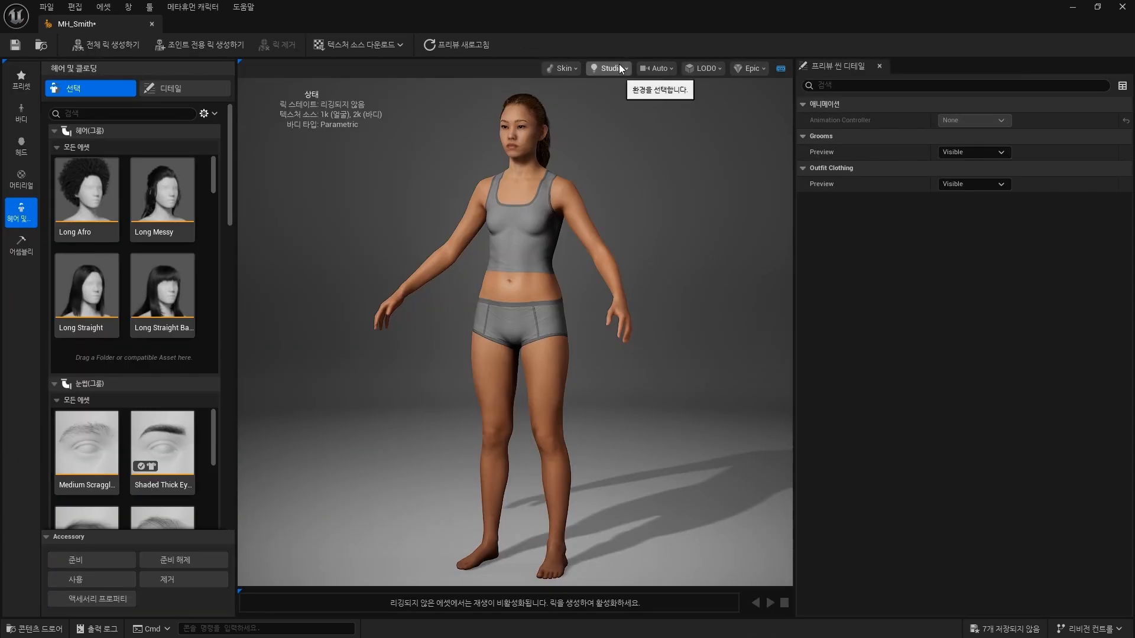
# Switch the character preview to Clay and export the combined skeletal mesh MH_Smith_CombinedSkelMesh into the MH_cookie folder.
pyautogui.click(561, 68)
pyautogui.click(583, 127)
pyautogui.click(195, 8)
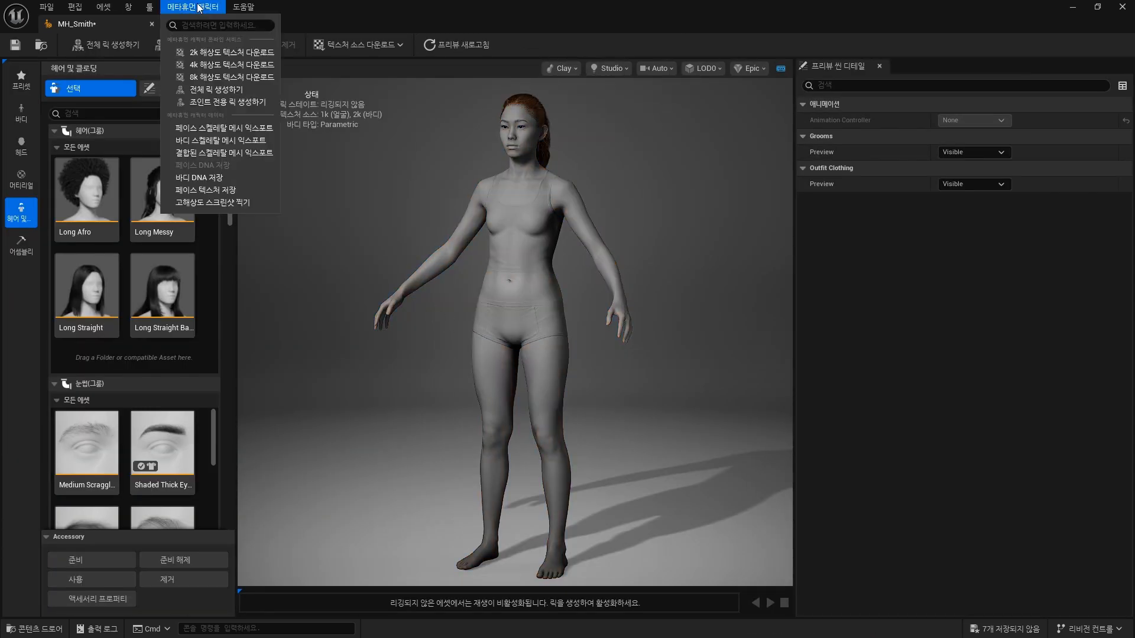
pyautogui.click(225, 153)
pyautogui.doubleClick(598, 229)
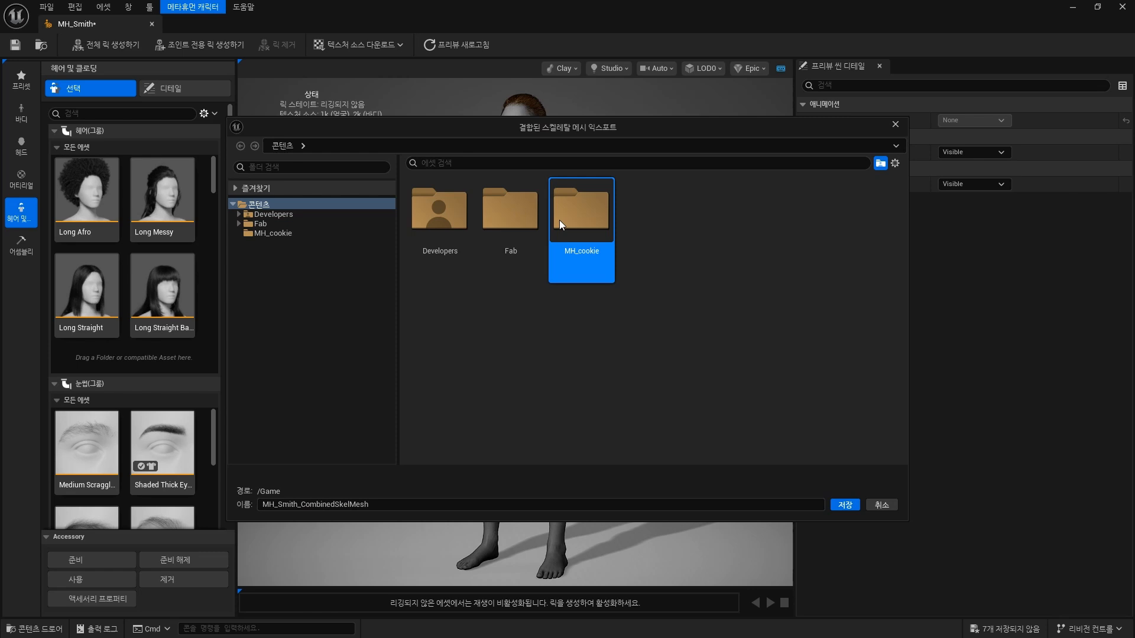
pyautogui.click(852, 504)
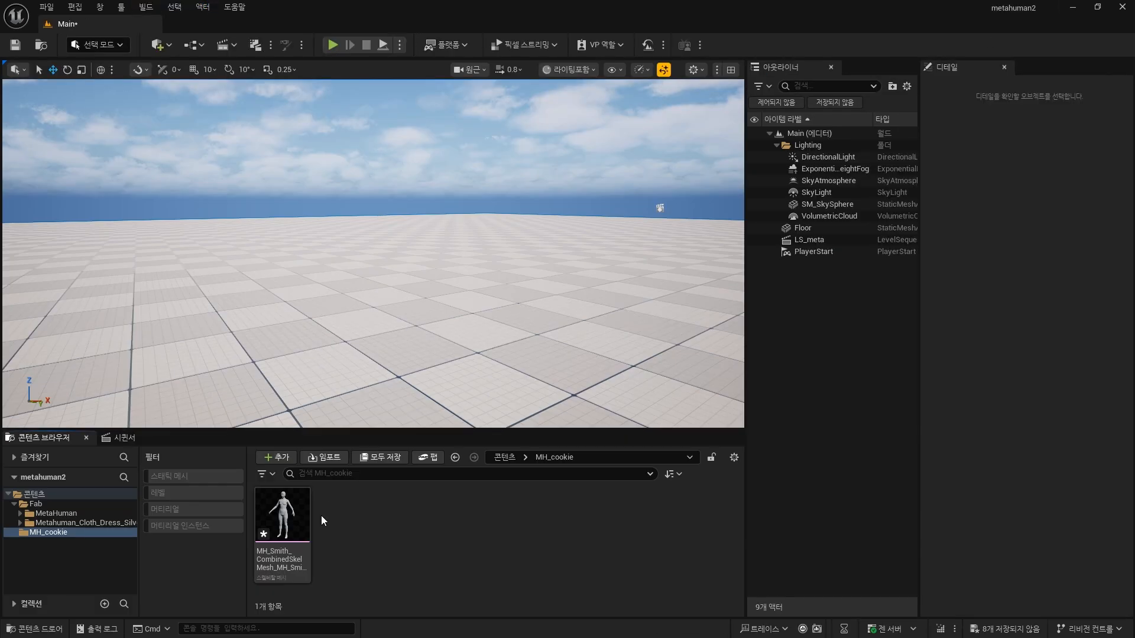
# Place the exported combined skeletal mesh in the Main level, reset its location to 0, 0, 0 and face its front.
pyautogui.moveTo(283, 515); pyautogui.dragTo(327, 402)
pyautogui.click(1115, 224)
pyautogui.press('f')
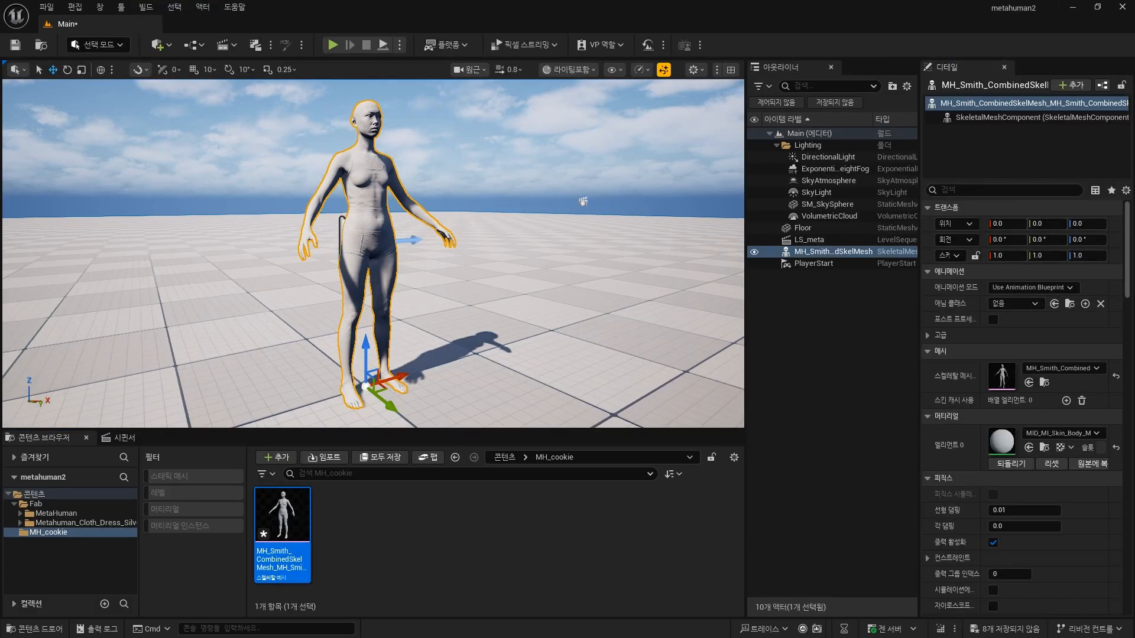
pyautogui.keyDown('alt'); pyautogui.moveTo(373, 254); pyautogui.dragTo(496, 254); pyautogui.keyUp('alt')
pyautogui.press('Escape')
pyautogui.moveTo(497, 254); pyautogui.dragTo(420, 302, button='right')
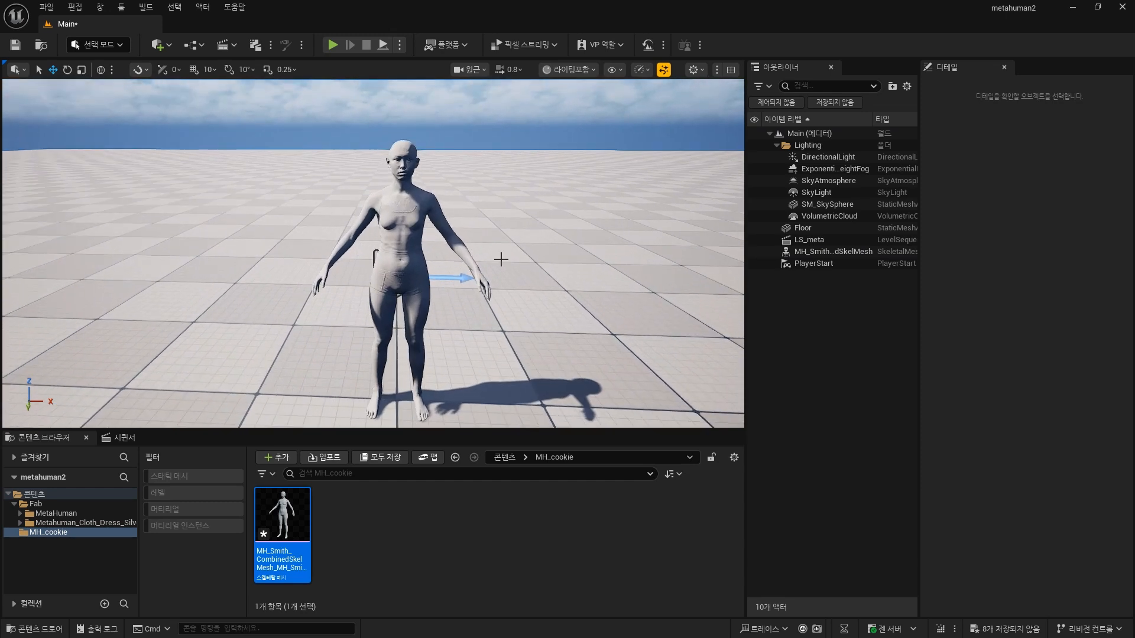
# Place the eclipsegown static mesh from the Silver Pleated Evening dress folder in the level and reset its location to 0, 0, 0.
pyautogui.click(62, 517)
pyautogui.click(74, 524)
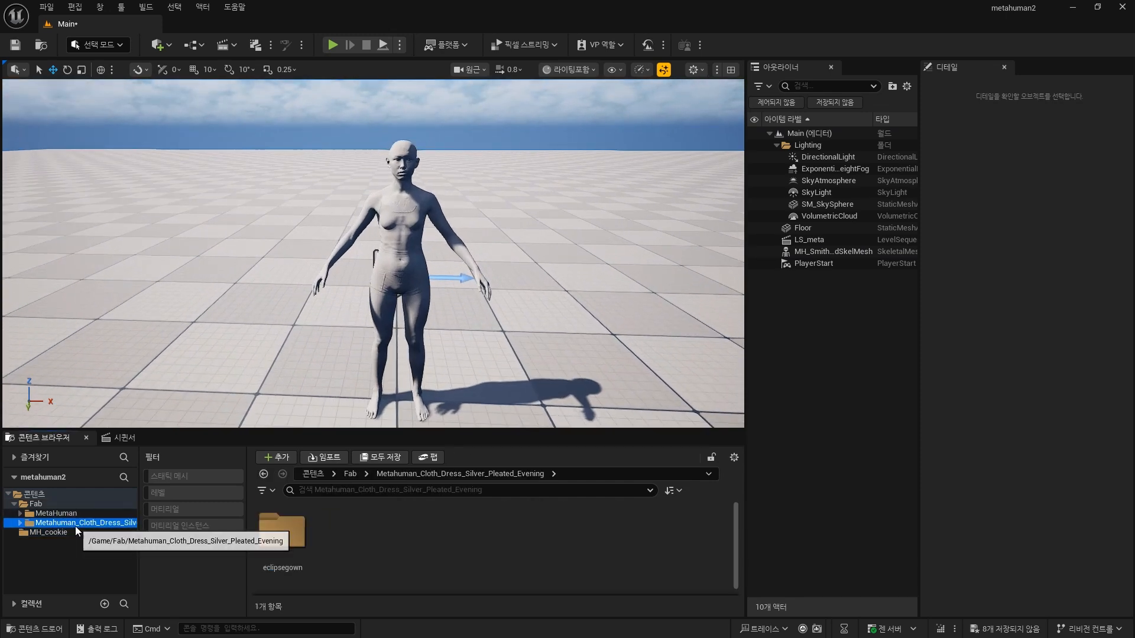
pyautogui.doubleClick(289, 545)
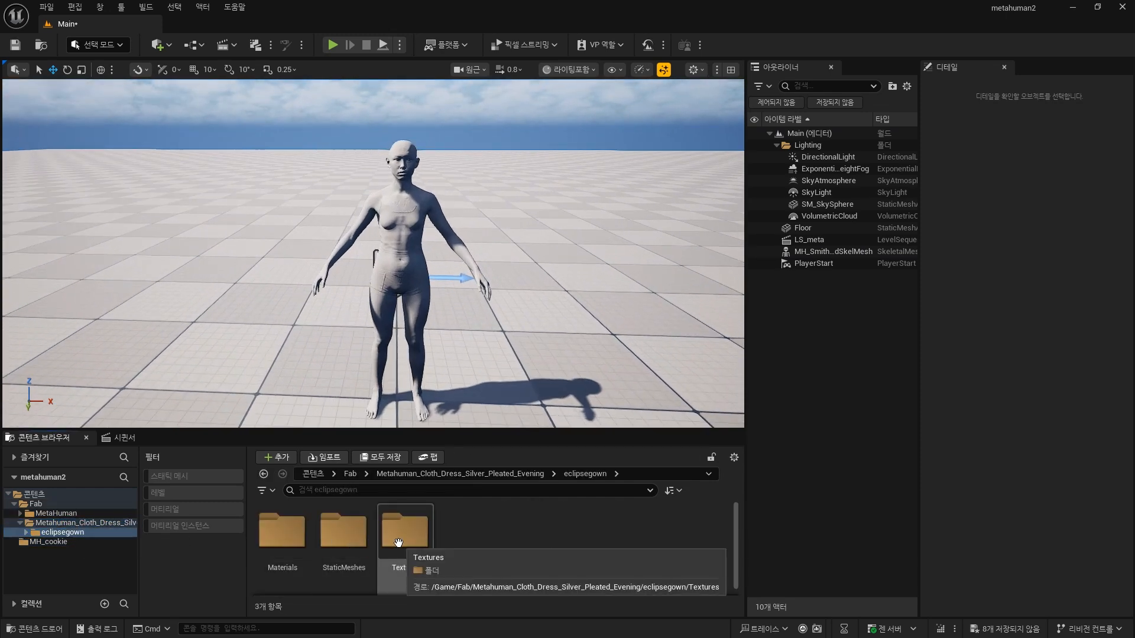
pyautogui.doubleClick(356, 545)
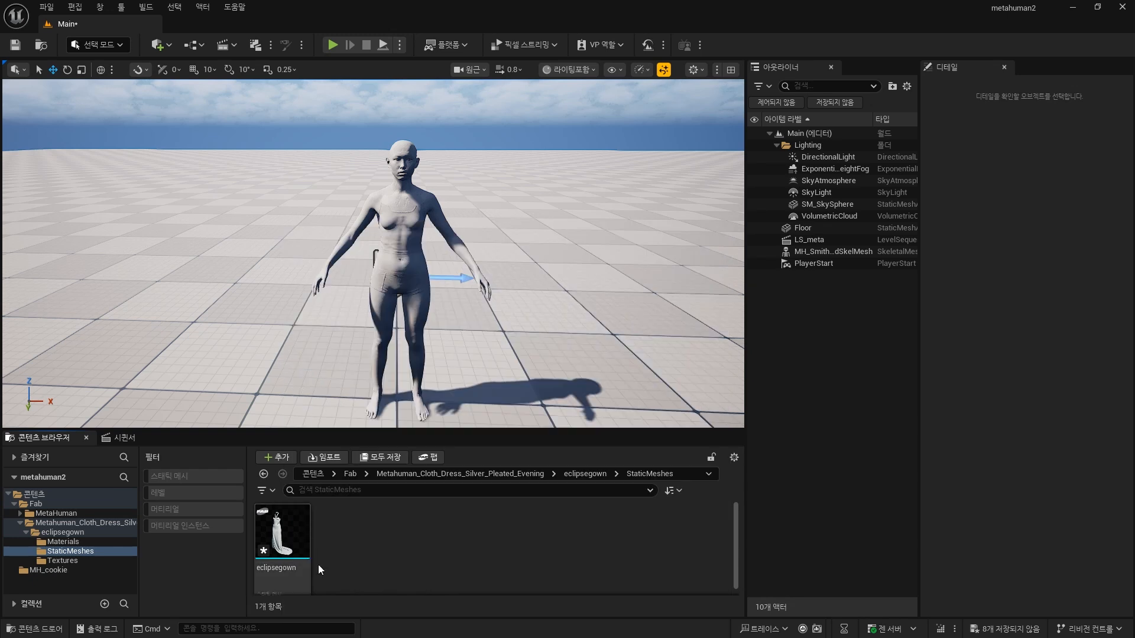
pyautogui.moveTo(287, 557); pyautogui.dragTo(639, 360)
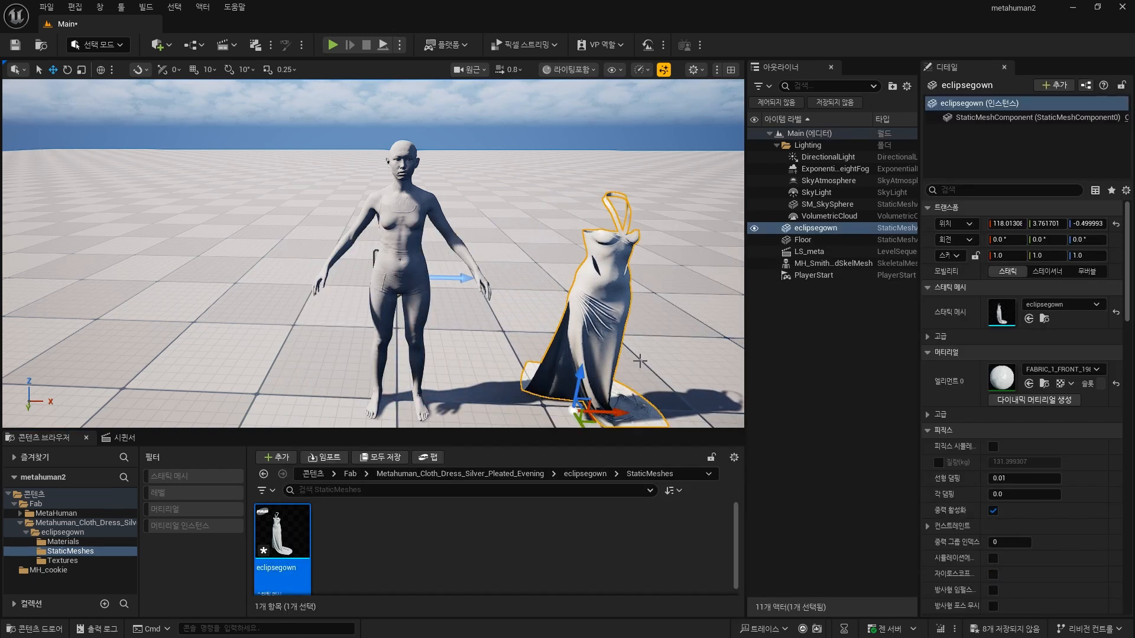
pyautogui.click(1116, 225)
# Compare the gown with the body from several sides and raise the gown to a Z location of about 8.23.
pyautogui.moveTo(374, 260); pyautogui.dragTo(556, 260, button='right')
pyautogui.scroll(-1, 446, 255)
pyautogui.moveTo(446, 256)
pyautogui.mouseDown(button='right')
pyautogui.moveTo(467, 278)
pyautogui.moveTo(446, 256)
pyautogui.mouseUp(button='right')
pyautogui.press('q')
pyautogui.press('e')
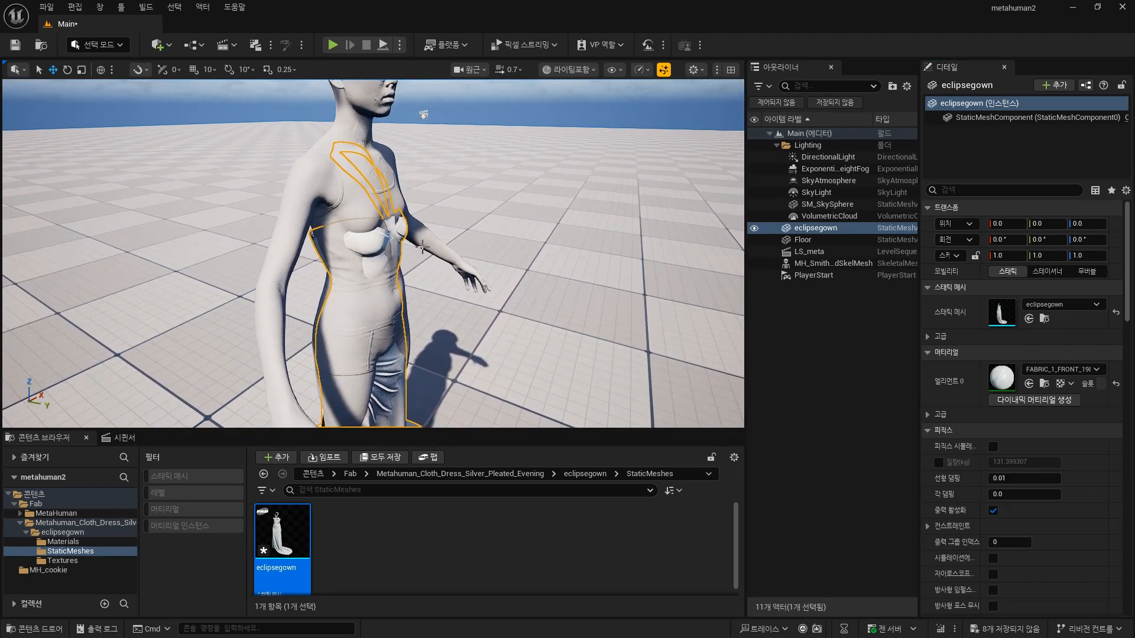
pyautogui.press('f')
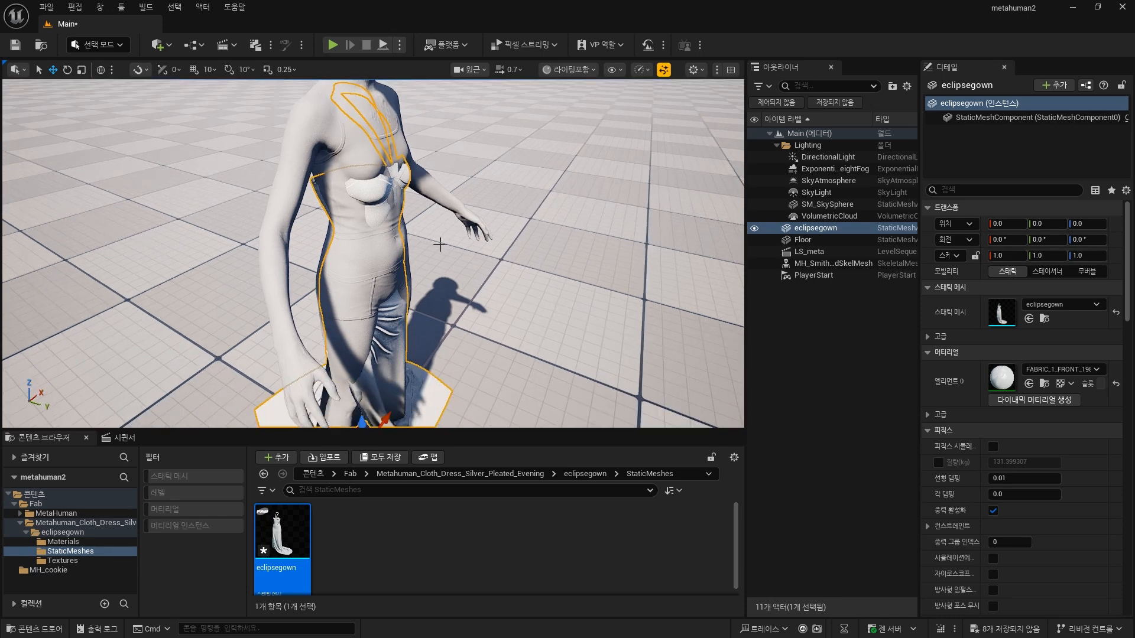
pyautogui.press('w')
pyautogui.press('a')
pyautogui.moveTo(363, 354); pyautogui.dragTo(307, 414, button='right')
pyautogui.press('d')
pyautogui.scroll(-2, 363, 355)
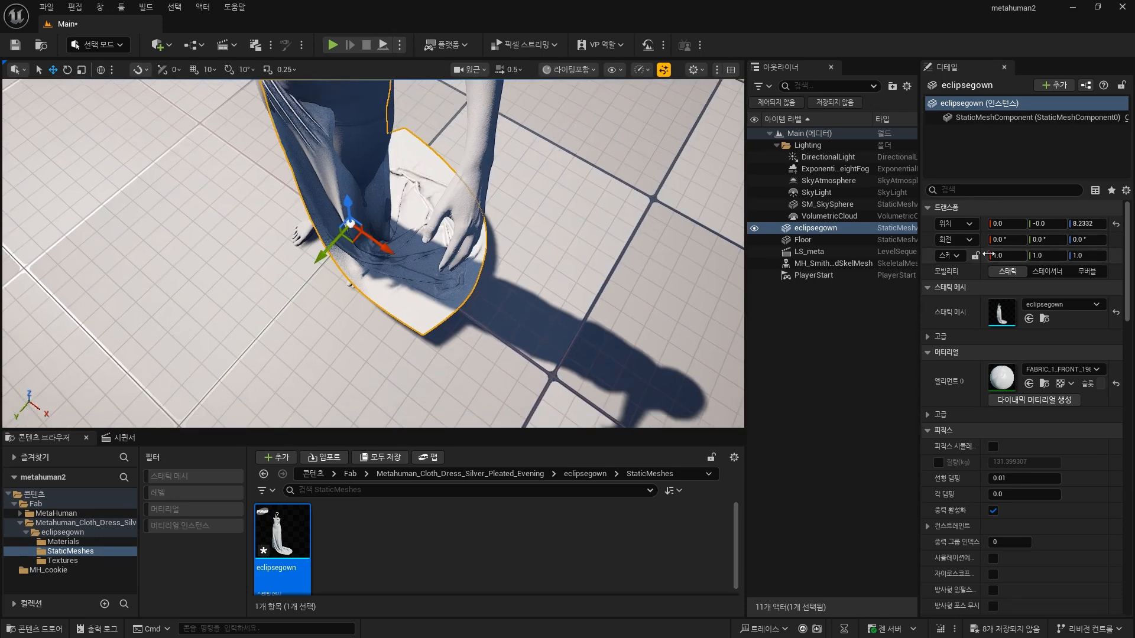
# Set the gown's scale to 1.01 on the X, Y and Z axes and check the fit from the side.
pyautogui.write('1.01')
pyautogui.press('Return')
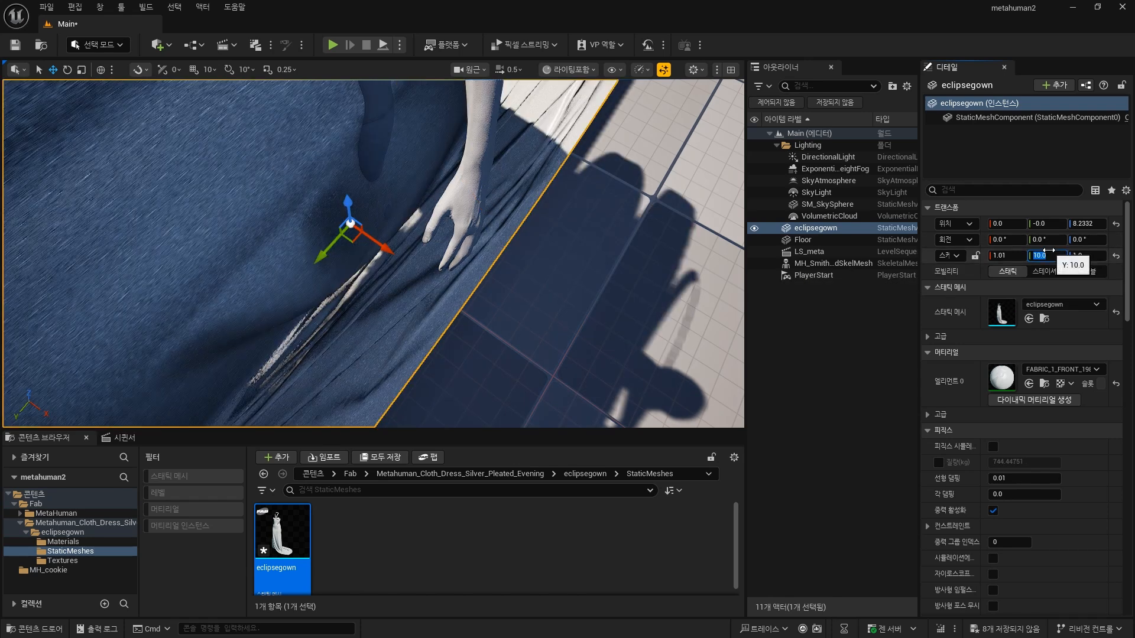
pyautogui.write('1.01')
pyautogui.click(1087, 256)
pyautogui.write('1.01')
pyautogui.moveTo(532, 266); pyautogui.dragTo(462, 191, button='right')
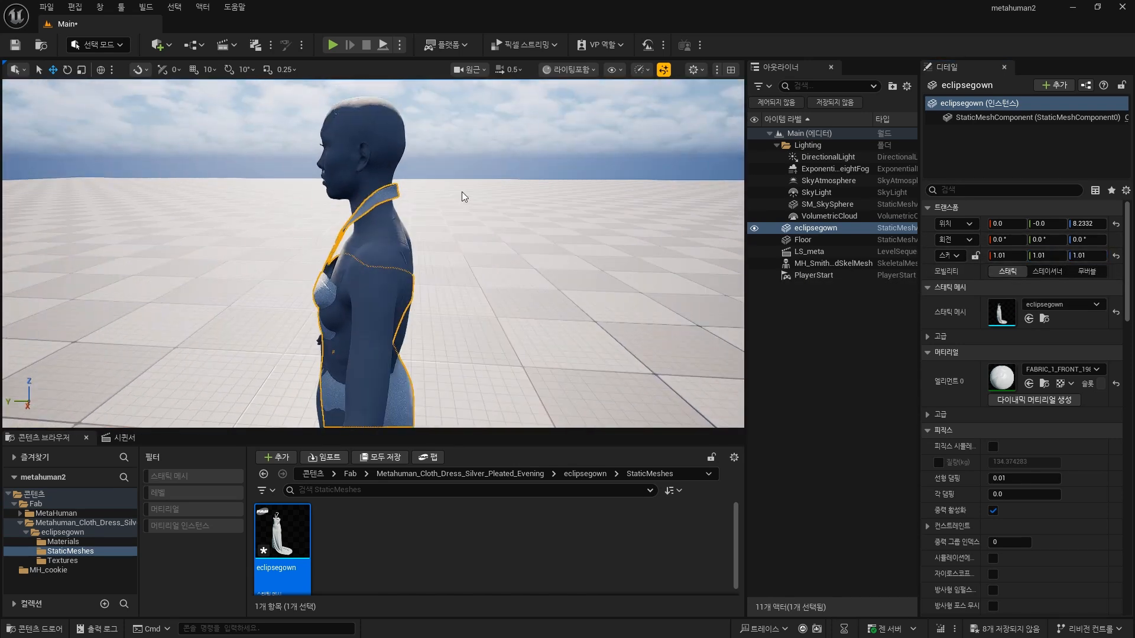
# Adjust the gown's height on the body to a Z location of about 7.38.
pyautogui.hotkey('ctrl', 'z')
pyautogui.keyDown('ctrl'); pyautogui.moveTo(462, 192); pyautogui.dragTo(464, 209); pyautogui.keyUp('ctrl')
pyautogui.moveTo(464, 205); pyautogui.dragTo(379, 283, button='right')
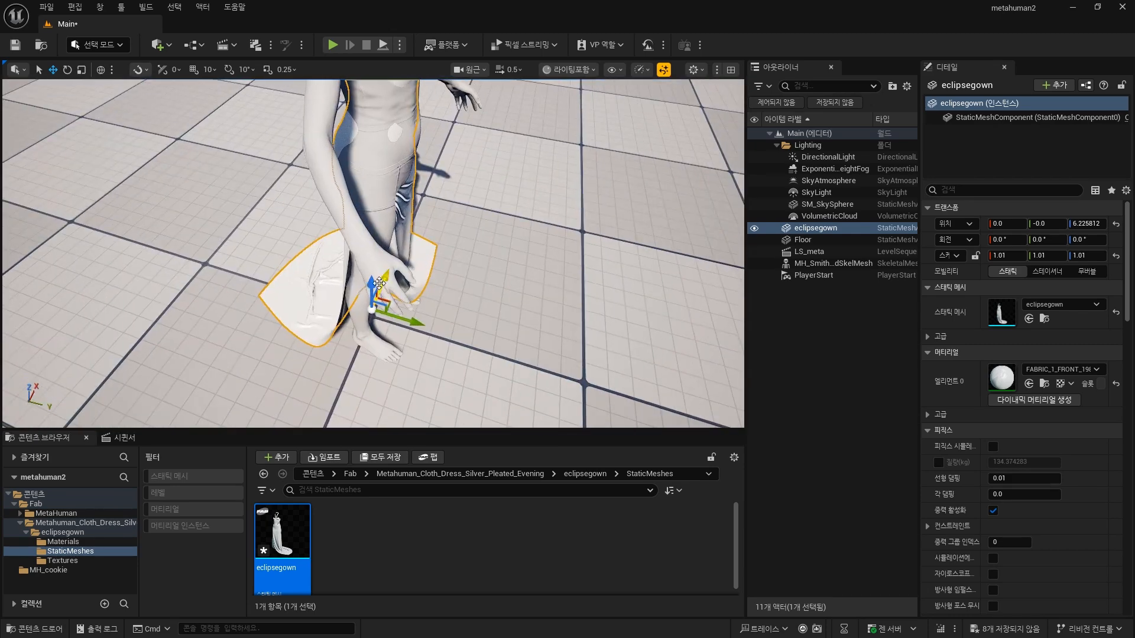
pyautogui.moveTo(372, 283); pyautogui.dragTo(372, 279)
pyautogui.moveTo(372, 279); pyautogui.dragTo(425, 189, button='right')
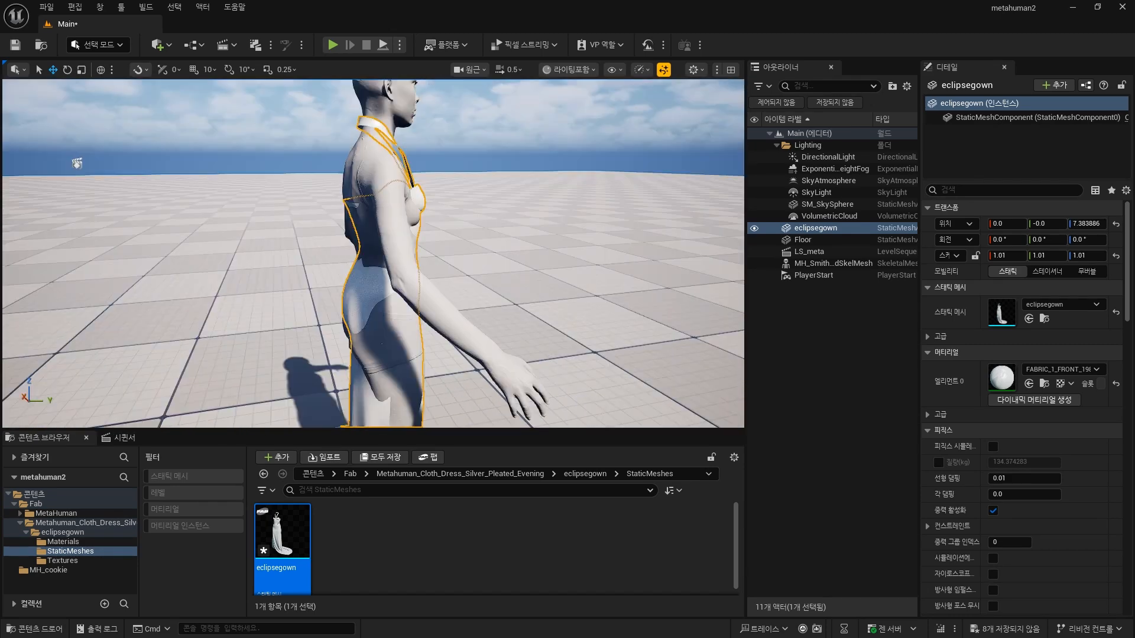
# Refine the gown's fit by scaling it to about 1.19 in X and 1.05 in Z and lowering it to about Z -0.47.
pyautogui.rightClick(395, 291)
pyautogui.moveTo(378, 291); pyautogui.dragTo(379, 355, button='right')
pyautogui.click(361, 367)
pyautogui.moveTo(381, 345); pyautogui.dragTo(381, 349)
pyautogui.moveTo(381, 349); pyautogui.dragTo(319, 337, button='right')
pyautogui.press('r')
pyautogui.moveTo(412, 406); pyautogui.dragTo(412, 407)
pyautogui.moveTo(412, 407); pyautogui.dragTo(412, 319, button='right')
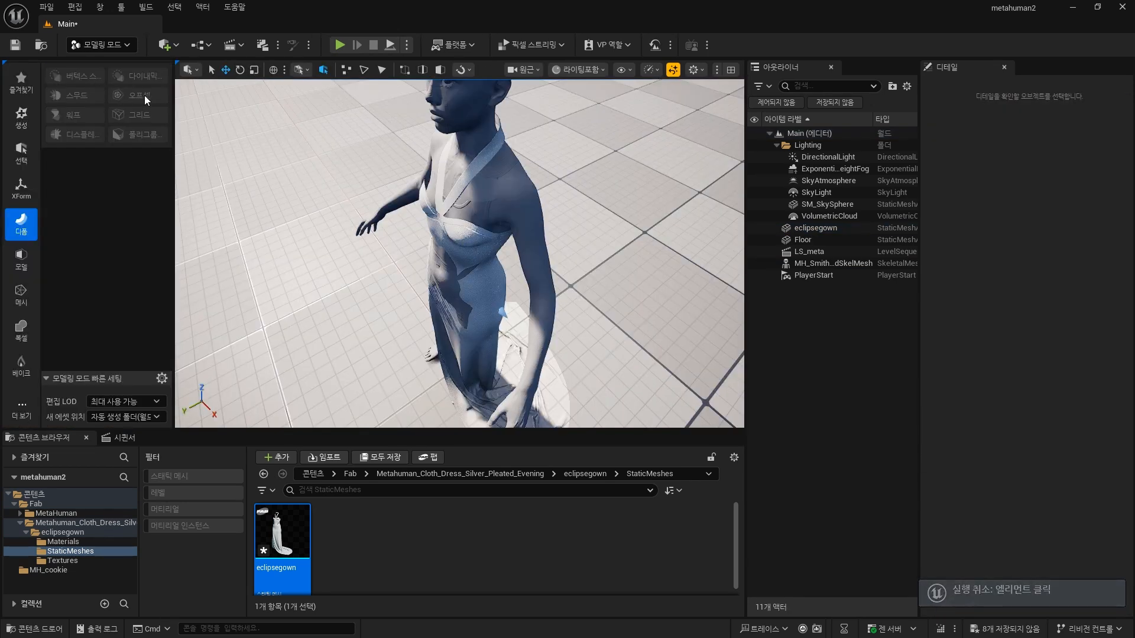
# In Modeling mode, vertex-sculpt the gown with the Move brush, displaying it in pink (AA5383), and accept the result.
pyautogui.hotkey('ctrl', 'z')
pyautogui.click(75, 76)
pyautogui.moveTo(458, 248)
pyautogui.mouseDown(button='right')
pyautogui.moveTo(458, 157)
pyautogui.moveTo(449, 260)
pyautogui.mouseUp(button='right')
pyautogui.scroll(-3, 58, 257)
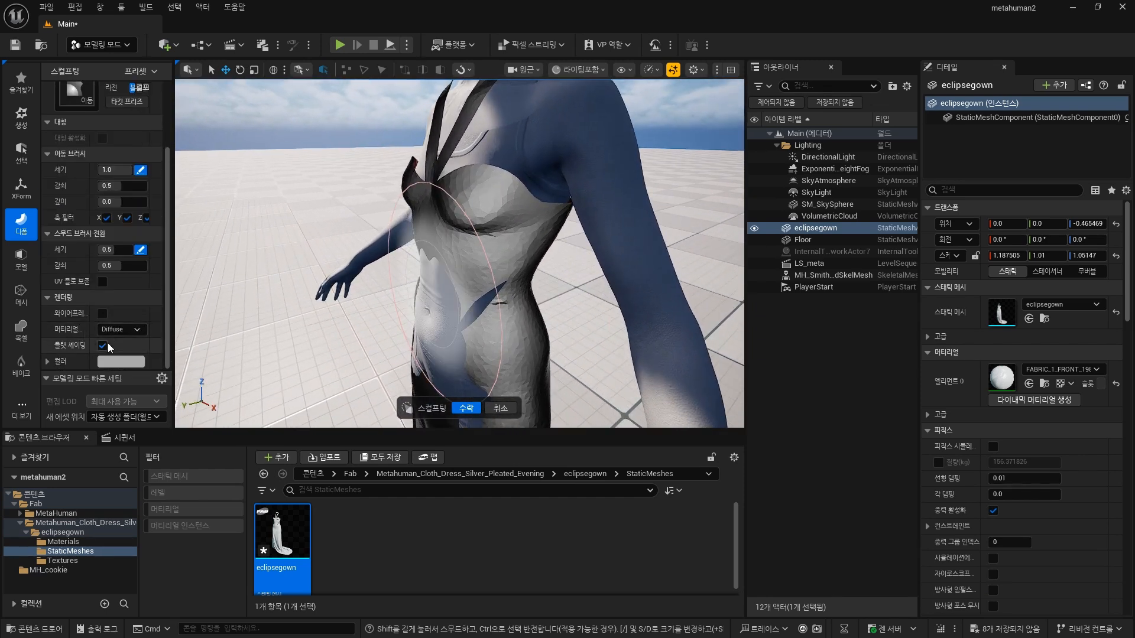
pyautogui.click(131, 362)
pyautogui.moveTo(222, 358); pyautogui.dragTo(243, 365)
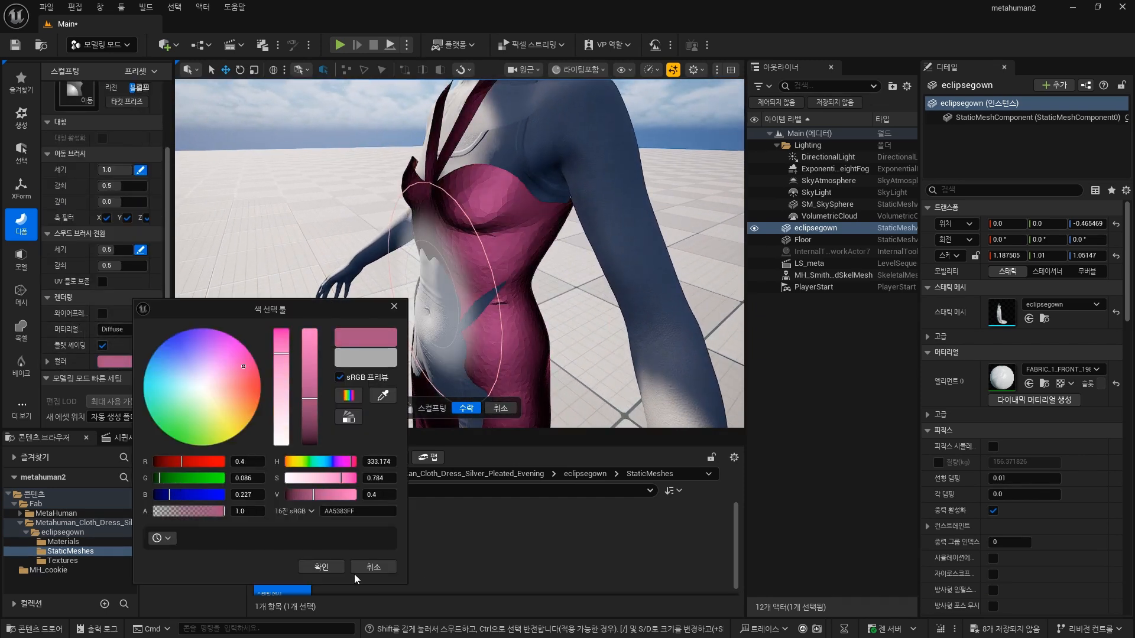
pyautogui.click(319, 567)
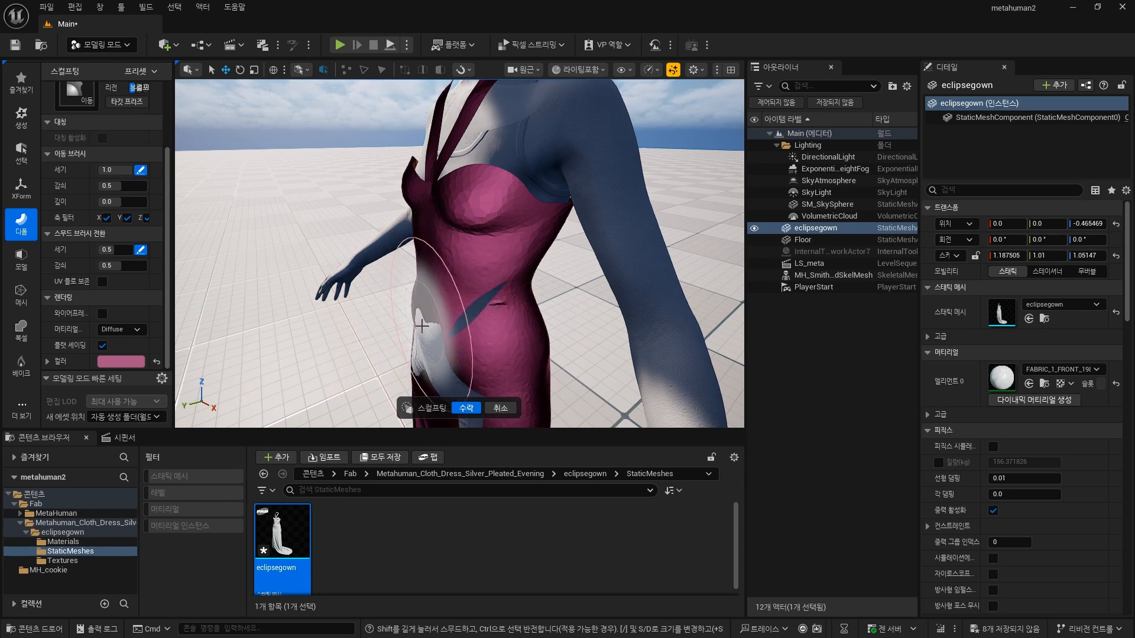
pyautogui.moveTo(440, 374)
pyautogui.mouseDown(button='right')
pyautogui.moveTo(443, 349)
pyautogui.moveTo(397, 309)
pyautogui.moveTo(447, 289)
pyautogui.moveTo(380, 266)
pyautogui.moveTo(406, 233)
pyautogui.moveTo(498, 261)
pyautogui.moveTo(394, 246)
pyautogui.mouseUp(button='right')
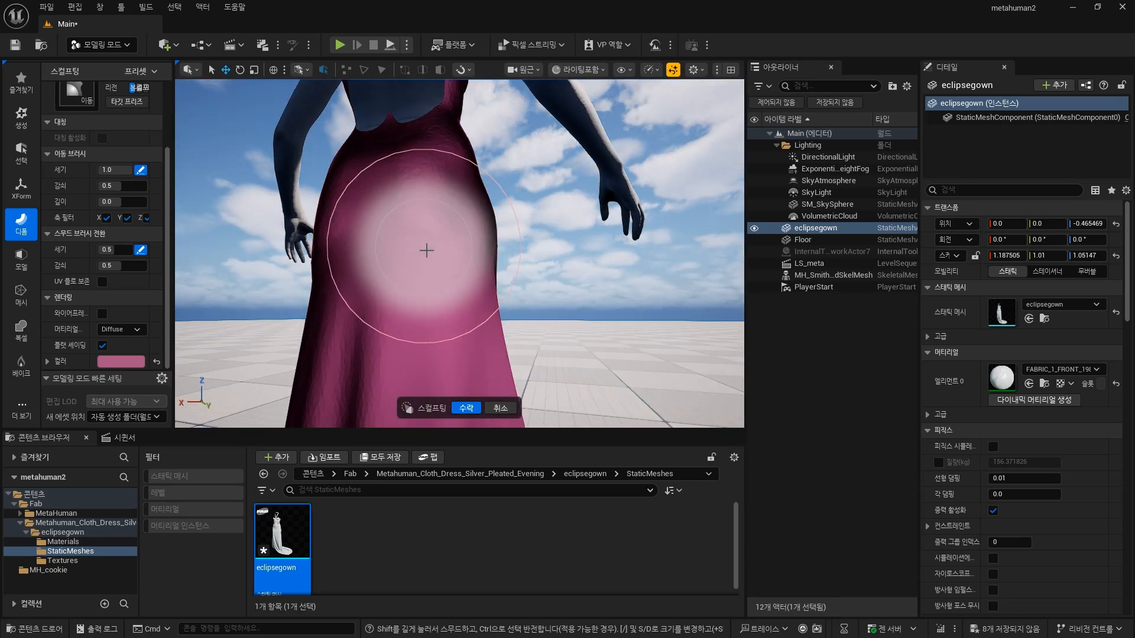
pyautogui.click(466, 407)
# Try to reshape the gown's back in Dynamic Sculpt with the Move brush at size 100, and undo the strokes.
pyautogui.moveTo(460, 266)
pyautogui.mouseDown(button='right')
pyautogui.moveTo(413, 295)
pyautogui.moveTo(360, 248)
pyautogui.mouseUp(button='right')
pyautogui.click(131, 77)
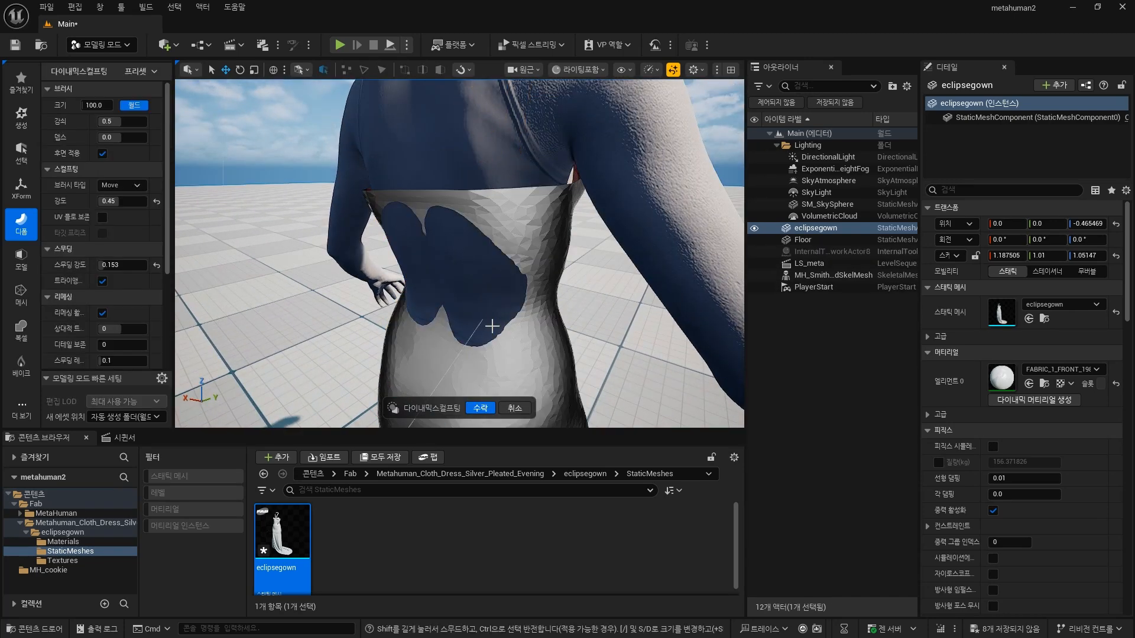
pyautogui.keyDown('alt'); pyautogui.moveTo(492, 326); pyautogui.dragTo(388, 304); pyautogui.keyUp('alt')
pyautogui.hotkey('ctrl', 'z')
pyautogui.hotkey('ctrl', 'z')
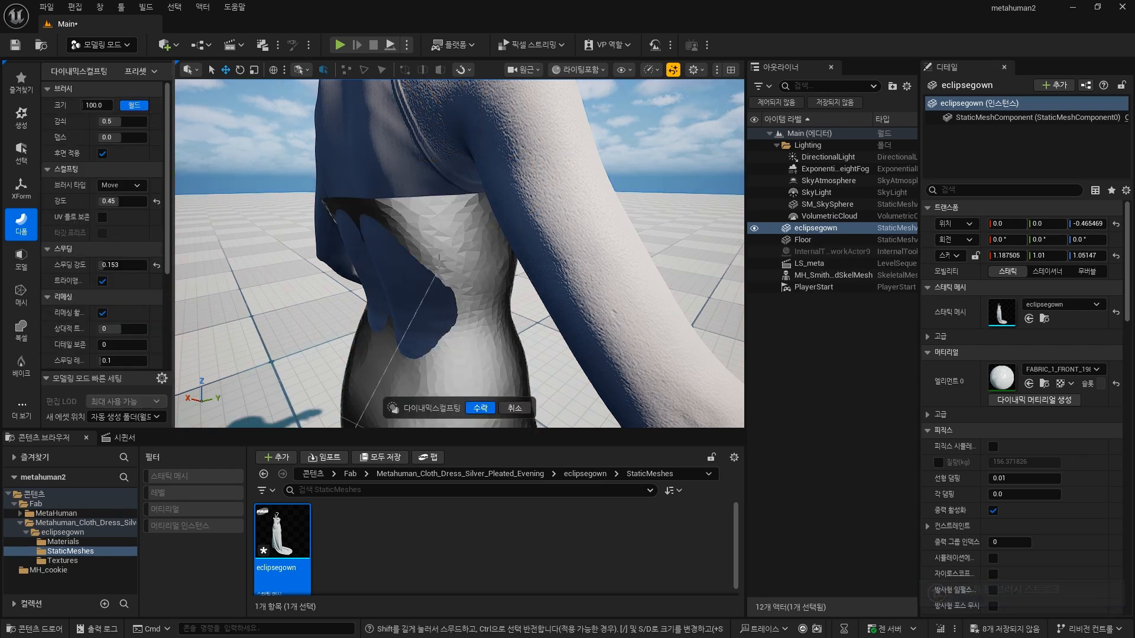
# Reduce the Dynamic Sculpt brush size to 8.59 and pull the gown's back over the body, undoing the last strokes.
pyautogui.keyDown('alt'); pyautogui.moveTo(439, 258); pyautogui.dragTo(520, 254); pyautogui.keyUp('alt')
pyautogui.moveTo(97, 105); pyautogui.dragTo(83, 105)
pyautogui.moveTo(413, 266)
pyautogui.keyDown('alt'); pyautogui.mouseDown()
pyautogui.moveTo(426, 301)
pyautogui.moveTo(331, 266)
pyautogui.moveTo(461, 287)
pyautogui.moveTo(449, 307)
pyautogui.mouseUp(); pyautogui.keyUp('alt')
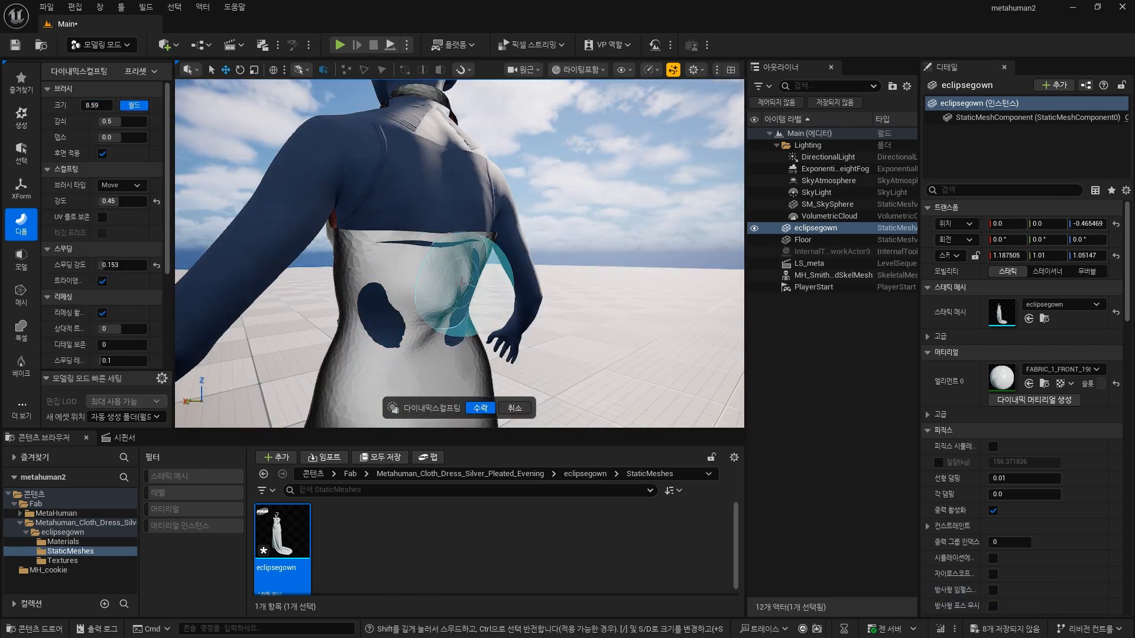
pyautogui.hotkey('ctrl', 'z')
pyautogui.hotkey('ctrl', 'z')
# Restart Dynamic Sculpt on the gown and rework the back and waist with the Move brush, undoing unwanted strokes.
pyautogui.click(139, 77)
pyautogui.moveTo(532, 260)
pyautogui.keyDown('alt'); pyautogui.mouseDown()
pyautogui.moveTo(457, 262)
pyautogui.moveTo(380, 317)
pyautogui.moveTo(310, 243)
pyautogui.mouseUp(); pyautogui.keyUp('alt')
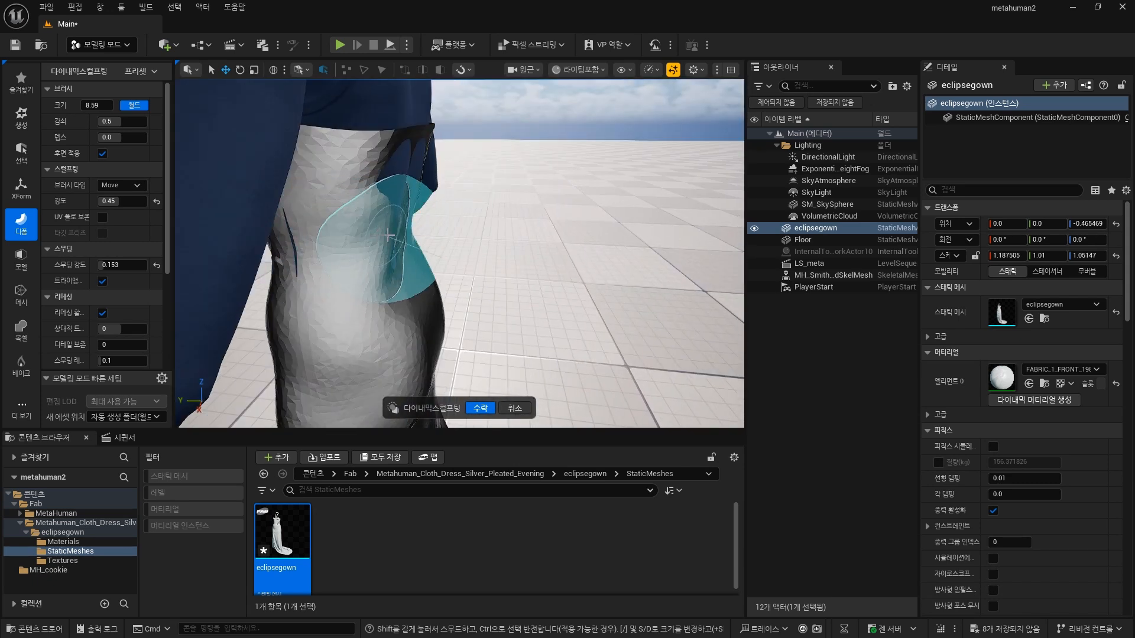
pyautogui.hotkey('ctrl', 'z')
pyautogui.hotkey('ctrl', 'z')
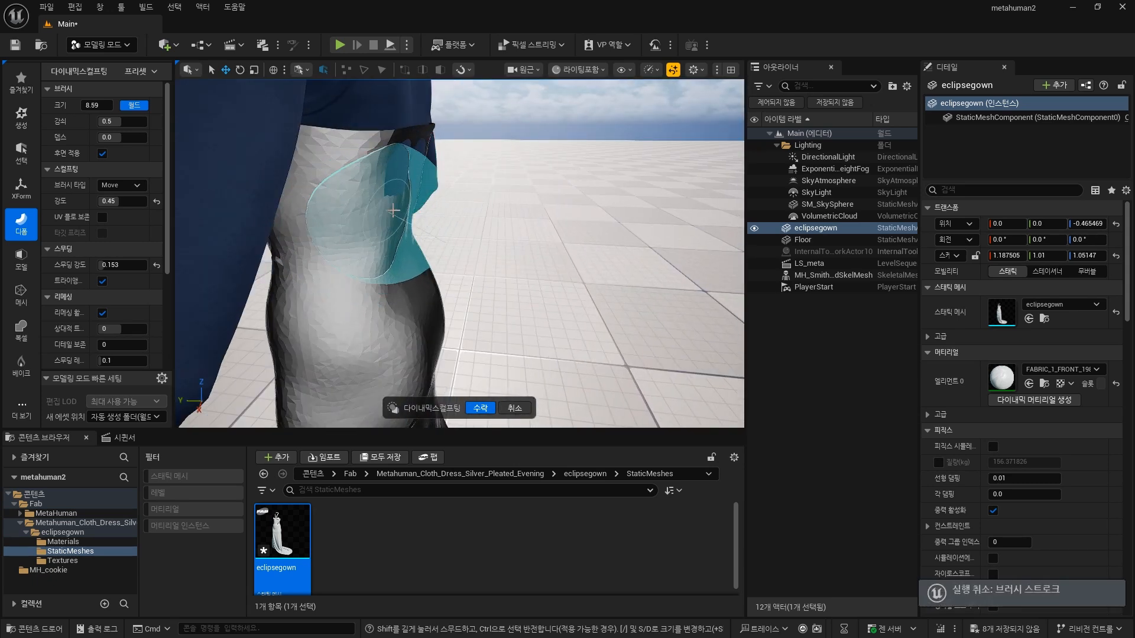
pyautogui.keyDown('alt'); pyautogui.moveTo(392, 211); pyautogui.dragTo(473, 208); pyautogui.keyUp('alt')
pyautogui.hotkey('ctrl', 'z')
# Smooth the gown's upper part with the Smooth brush at size 2.9 and strength about 0.23, and accept the sculpt.
pyautogui.press('[')
pyautogui.moveTo(547, 150)
pyautogui.keyDown('alt'); pyautogui.mouseDown()
pyautogui.moveTo(582, 222)
pyautogui.moveTo(557, 276)
pyautogui.mouseUp(); pyautogui.keyUp('alt')
pyautogui.hotkey('ctrl', 'z')
pyautogui.moveTo(608, 136)
pyautogui.keyDown('alt'); pyautogui.mouseDown()
pyautogui.moveTo(327, 157)
pyautogui.moveTo(543, 222)
pyautogui.moveTo(477, 104)
pyautogui.mouseUp(); pyautogui.keyUp('alt')
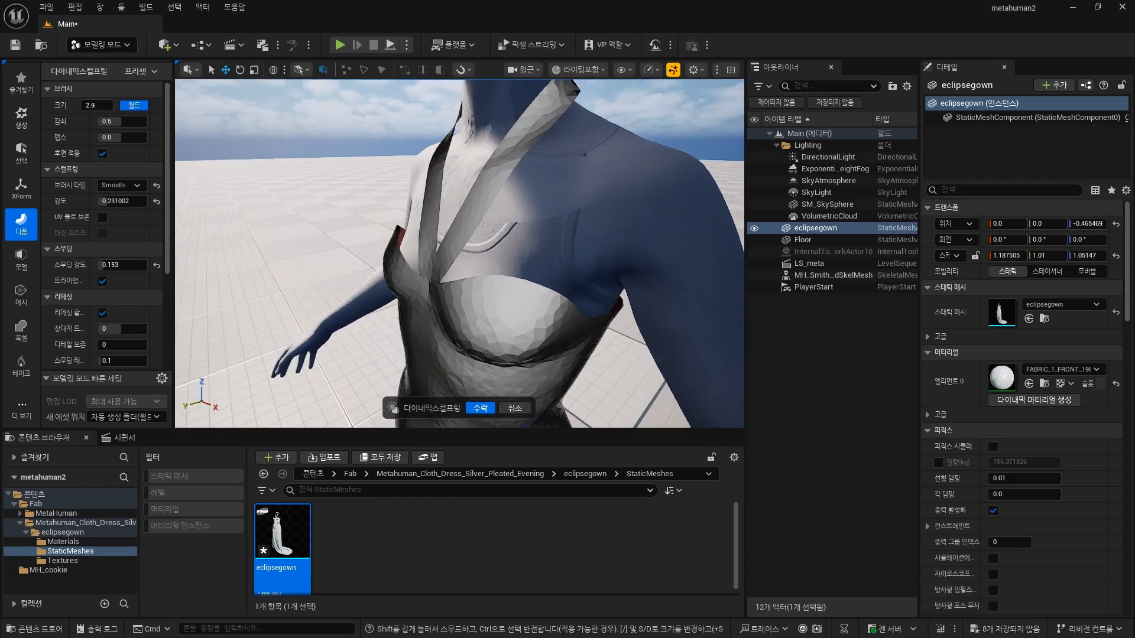
pyautogui.keyDown('alt'); pyautogui.moveTo(567, 202); pyautogui.dragTo(437, 203); pyautogui.keyUp('alt')
pyautogui.click(481, 407)
# Check the sculpted gown from front and back, and lattice-deform it at 10 × 10 × 10 resolution by moving a chest control point.
pyautogui.keyDown('alt'); pyautogui.moveTo(496, 254); pyautogui.dragTo(355, 254); pyautogui.keyUp('alt')
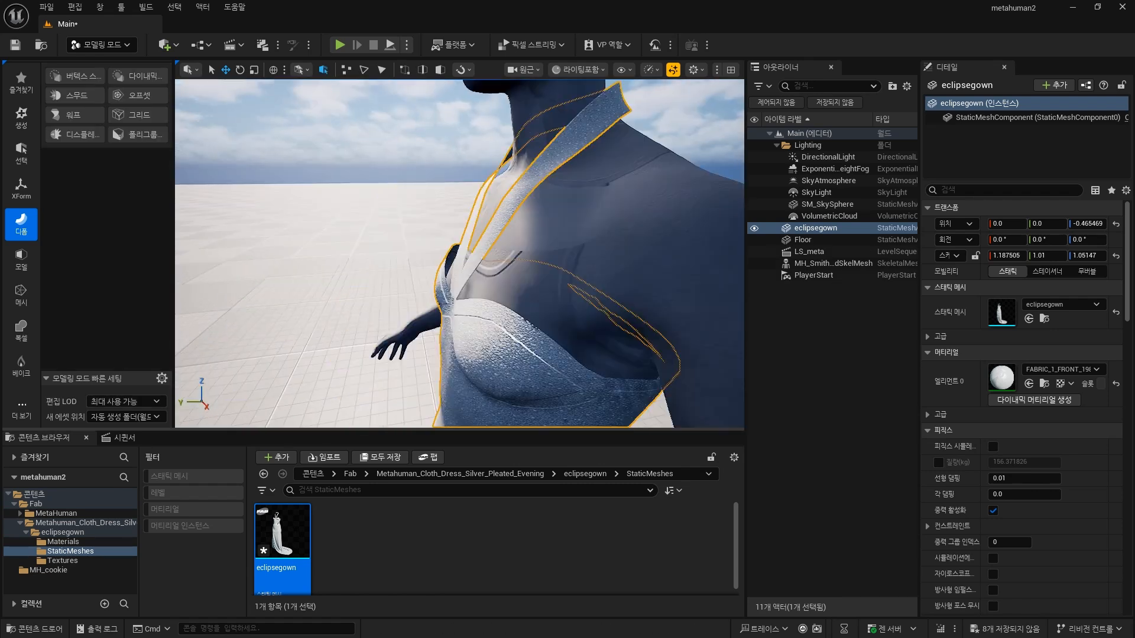
pyautogui.click(455, 310)
pyautogui.scroll(-4, 455, 310)
pyautogui.keyDown('alt'); pyautogui.moveTo(532, 365); pyautogui.dragTo(366, 372); pyautogui.keyUp('alt')
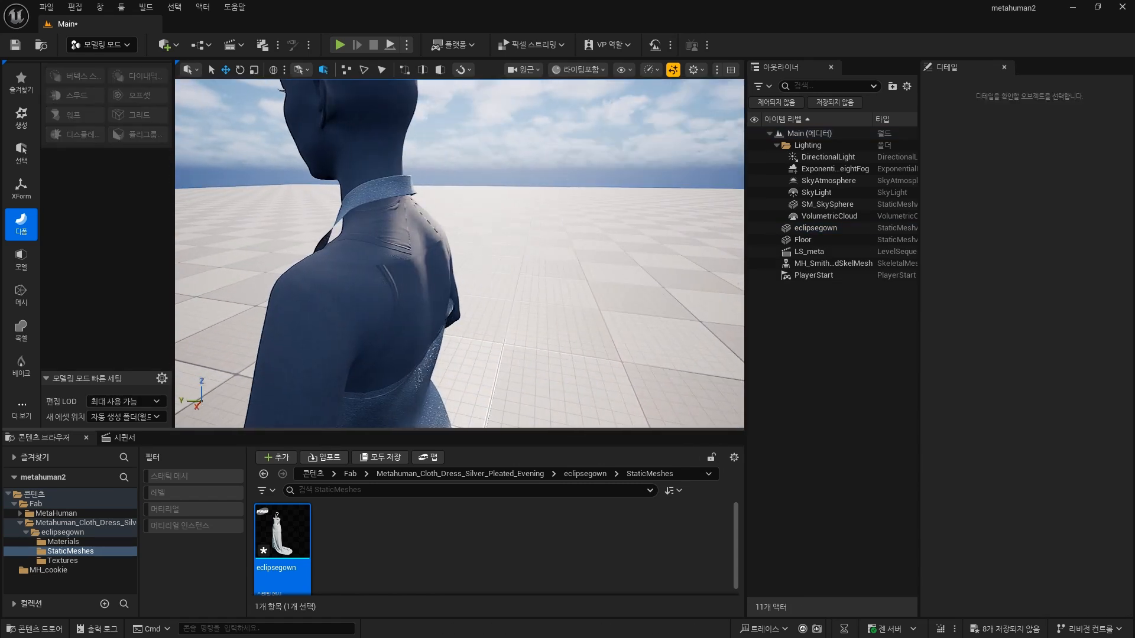
pyautogui.scroll(3, 289, 331)
pyautogui.click(289, 330)
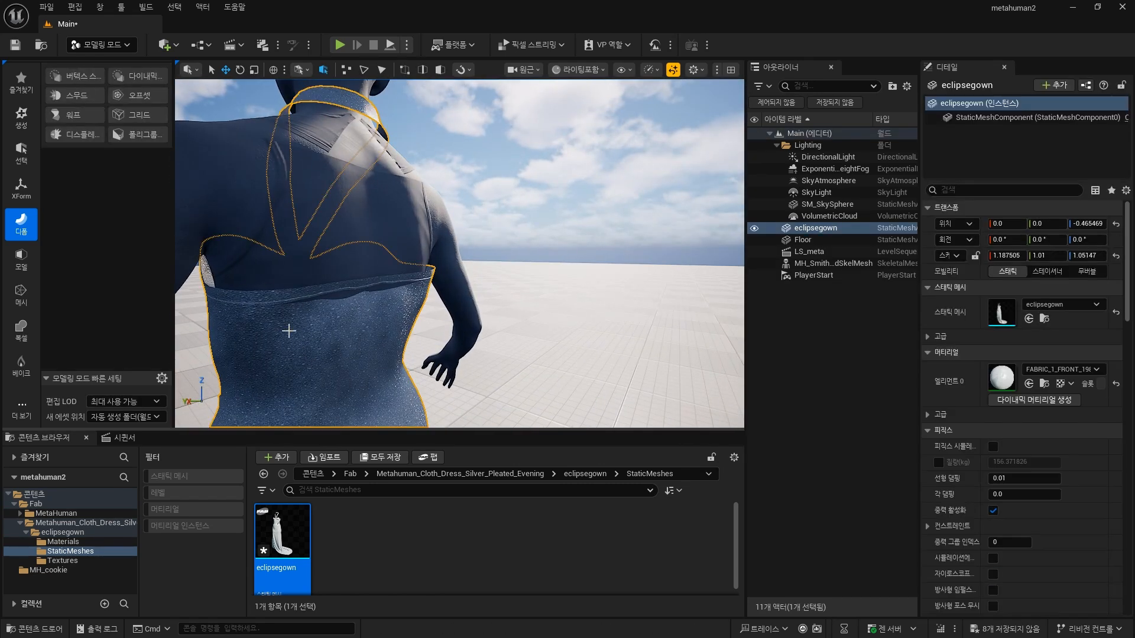
pyautogui.click(164, 117)
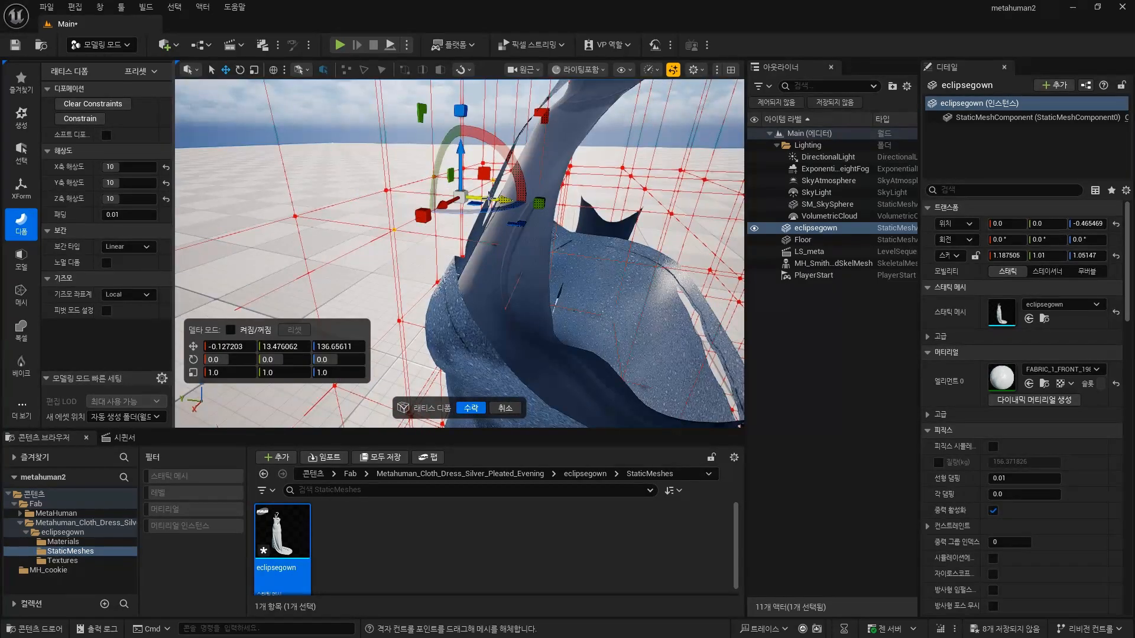
pyautogui.hotkey('ctrl', 'z')
pyautogui.moveTo(523, 190); pyautogui.dragTo(508, 189)
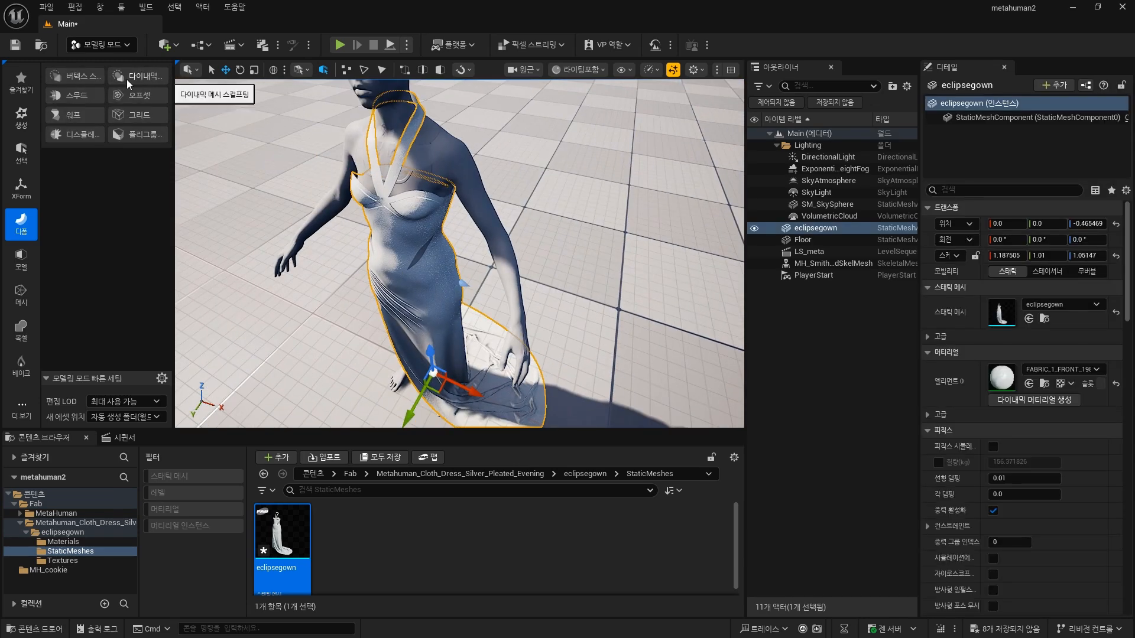
# Apply another 10 × 10 × 10 lattice deformation to the gown, moving several control points around the chest, and accept it.
pyautogui.click(139, 115)
pyautogui.moveTo(338, 181); pyautogui.dragTo(338, 134, button='right')
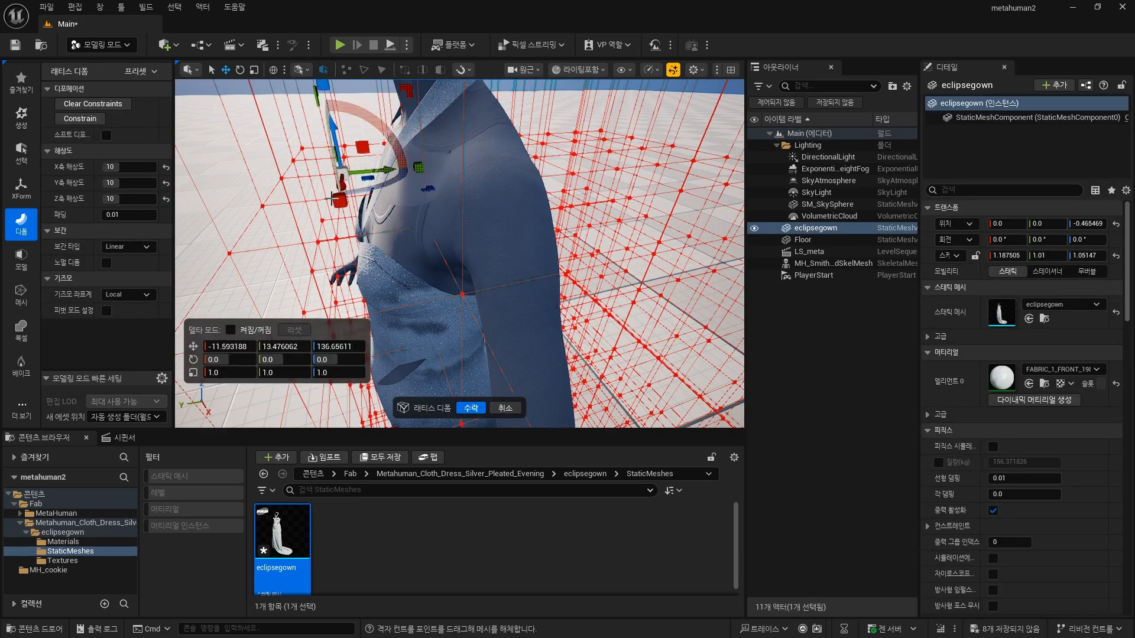
pyautogui.keyDown('shift'); pyautogui.click(337, 238); pyautogui.keyUp('shift')
pyautogui.moveTo(337, 238); pyautogui.dragTo(302, 191, button='right')
pyautogui.keyDown('alt'); pyautogui.moveTo(383, 234); pyautogui.dragTo(432, 266); pyautogui.keyUp('alt')
pyautogui.moveTo(355, 158); pyautogui.dragTo(357, 184)
pyautogui.moveTo(332, 222); pyautogui.dragTo(406, 327)
pyautogui.press('Return')
pyautogui.press('Escape')
# Bake the eclipsegown's rotation and full scale into its static mesh, and apply Edit Pivot with its default settings.
pyautogui.keyDown('alt'); pyautogui.moveTo(532, 266); pyautogui.dragTo(449, 248); pyautogui.keyUp('alt')
pyautogui.moveTo(450, 249); pyautogui.dragTo(548, 402, button='right')
pyautogui.click(493, 304)
pyautogui.click(21, 189)
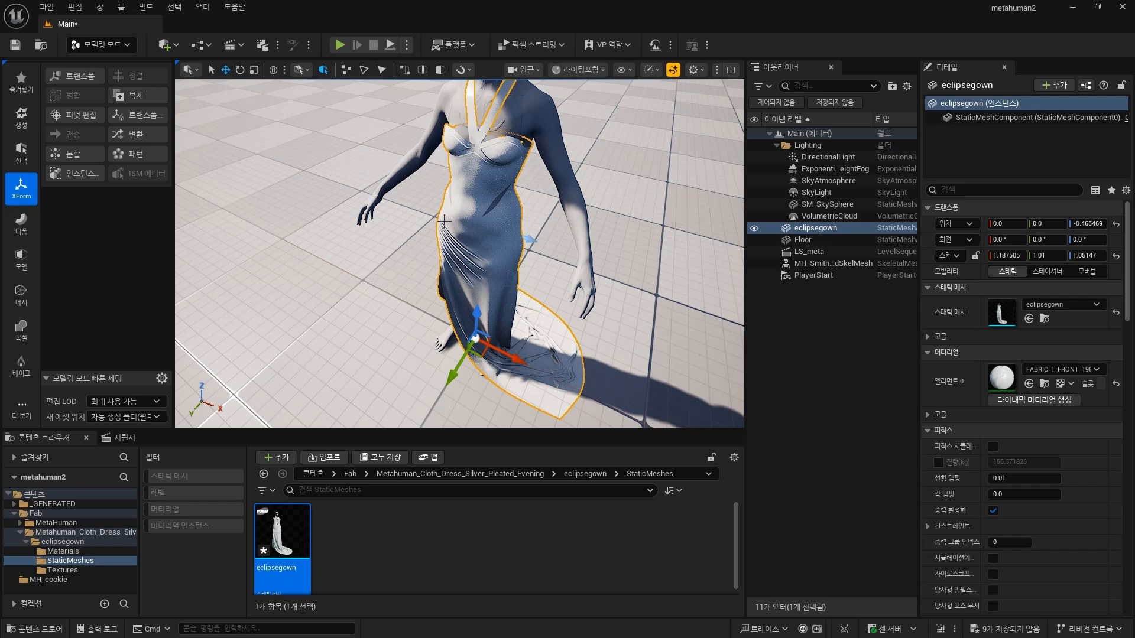
pyautogui.click(150, 117)
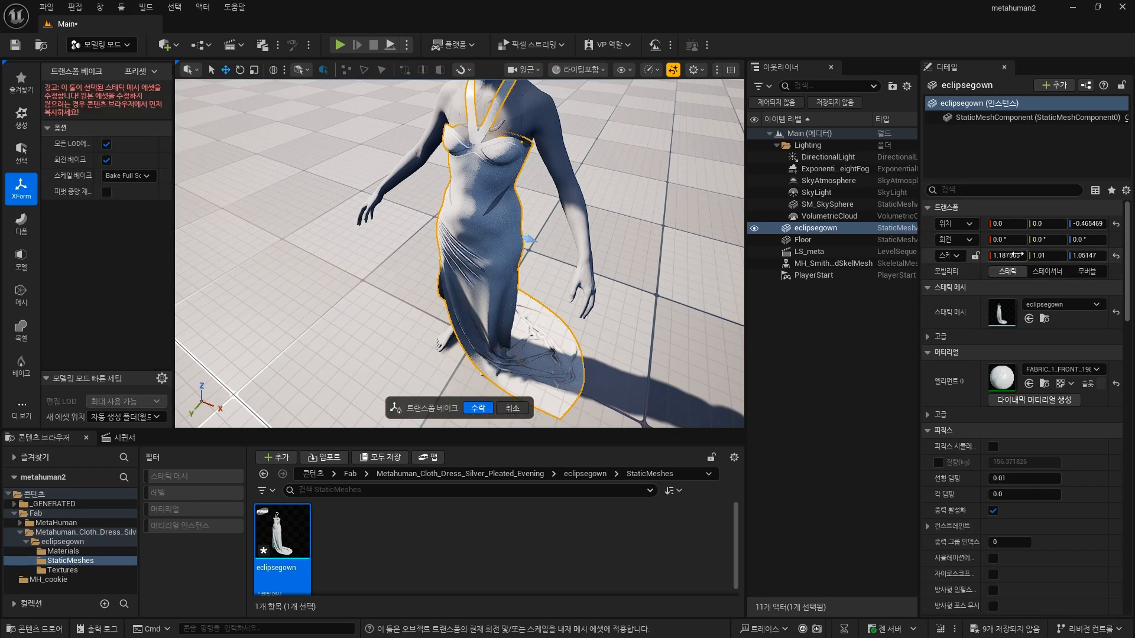
pyautogui.click(477, 409)
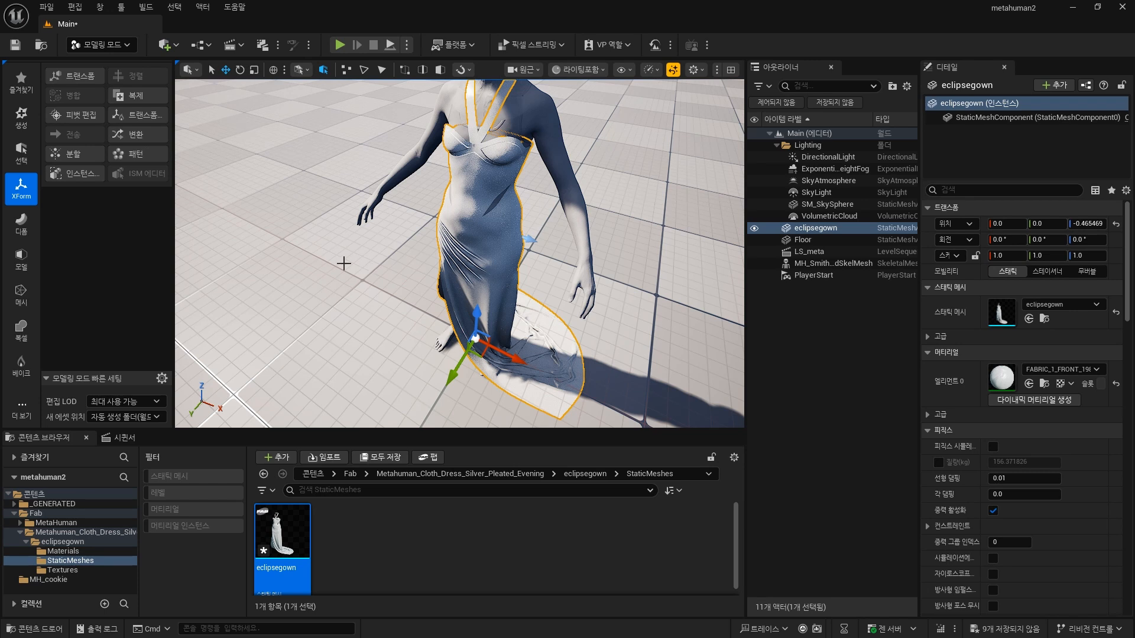
pyautogui.click(76, 118)
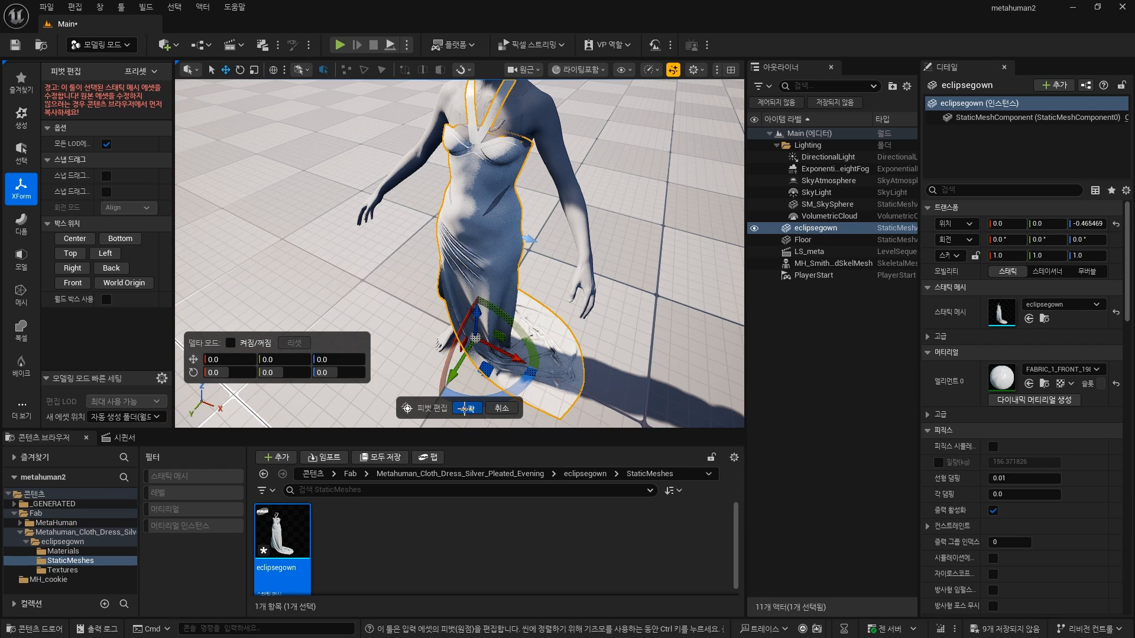
pyautogui.click(465, 408)
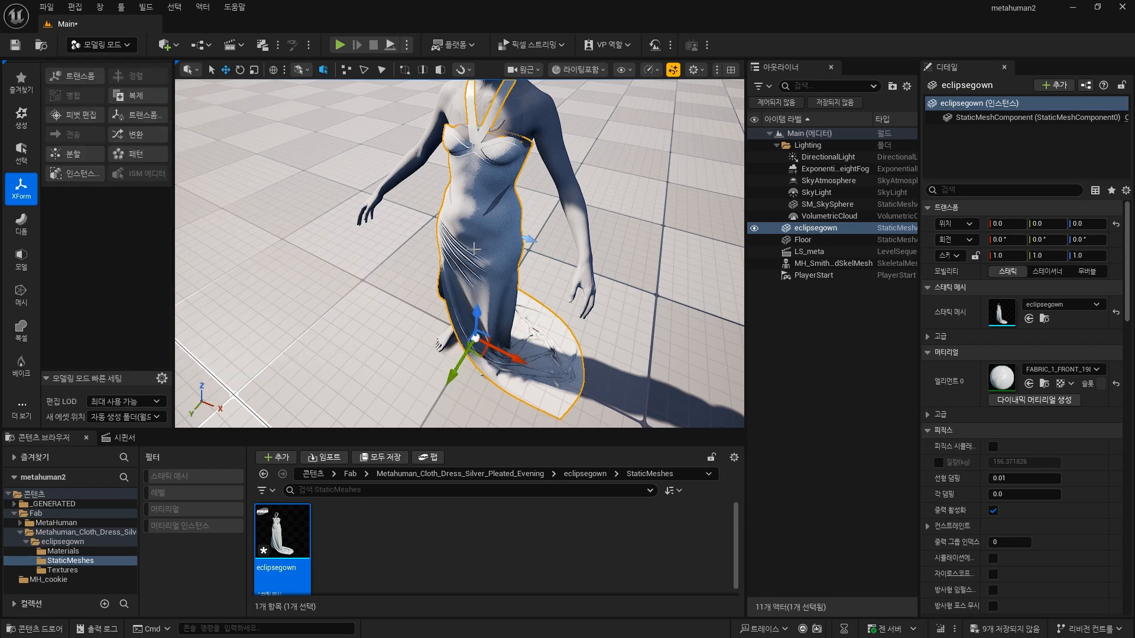
# Focus on the MetaHuman body and examine the gown's fit from the front and the side.
pyautogui.click(522, 107)
pyautogui.press('f')
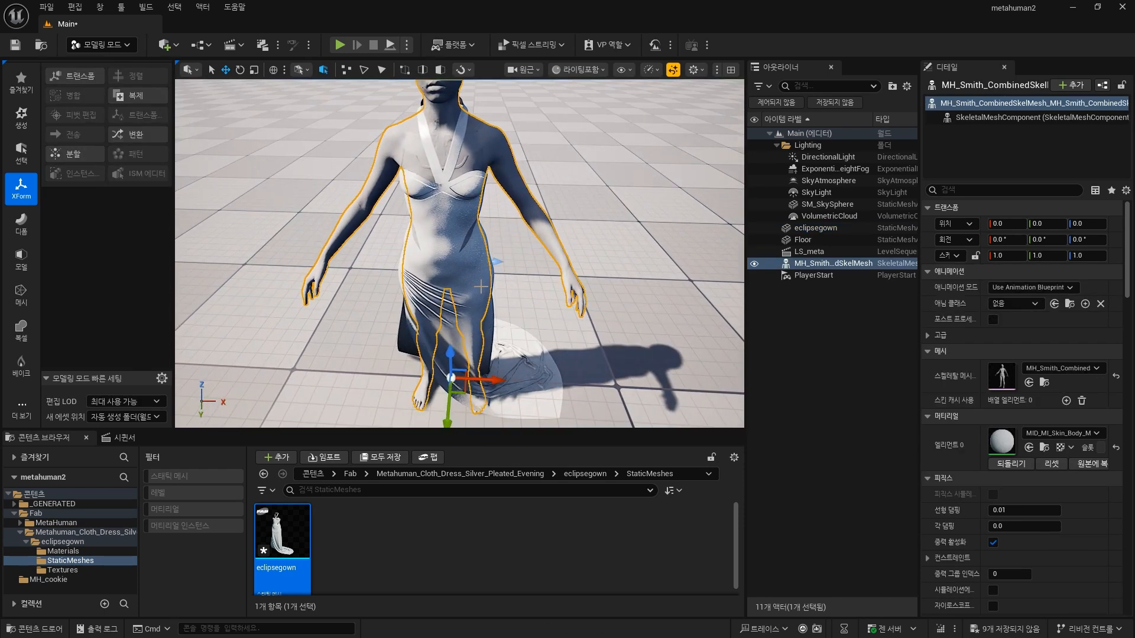
pyautogui.click(440, 242)
pyautogui.click(553, 277)
pyautogui.keyDown('alt'); pyautogui.moveTo(559, 346); pyautogui.dragTo(414, 319); pyautogui.keyUp('alt')
pyautogui.press('Escape')
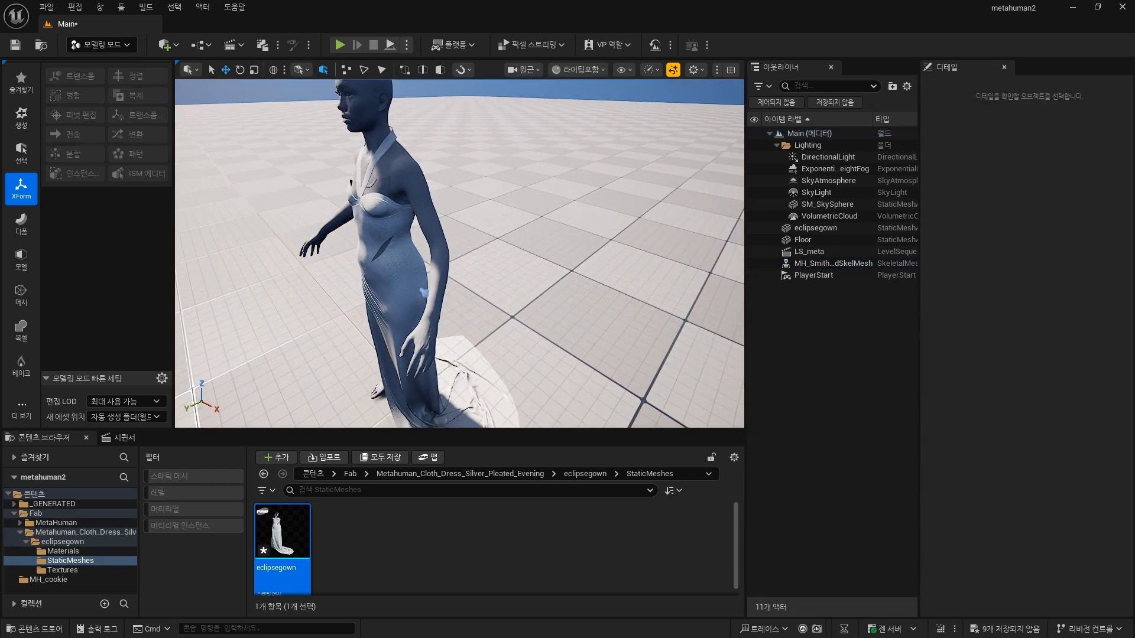
# Convert the eclipsegown static mesh to a skeletal mesh with Use Existing Skeletal Mesh set to MH_Smith_CombinedSkelMesh.
pyautogui.click(407, 284)
pyautogui.rightClick(289, 535)
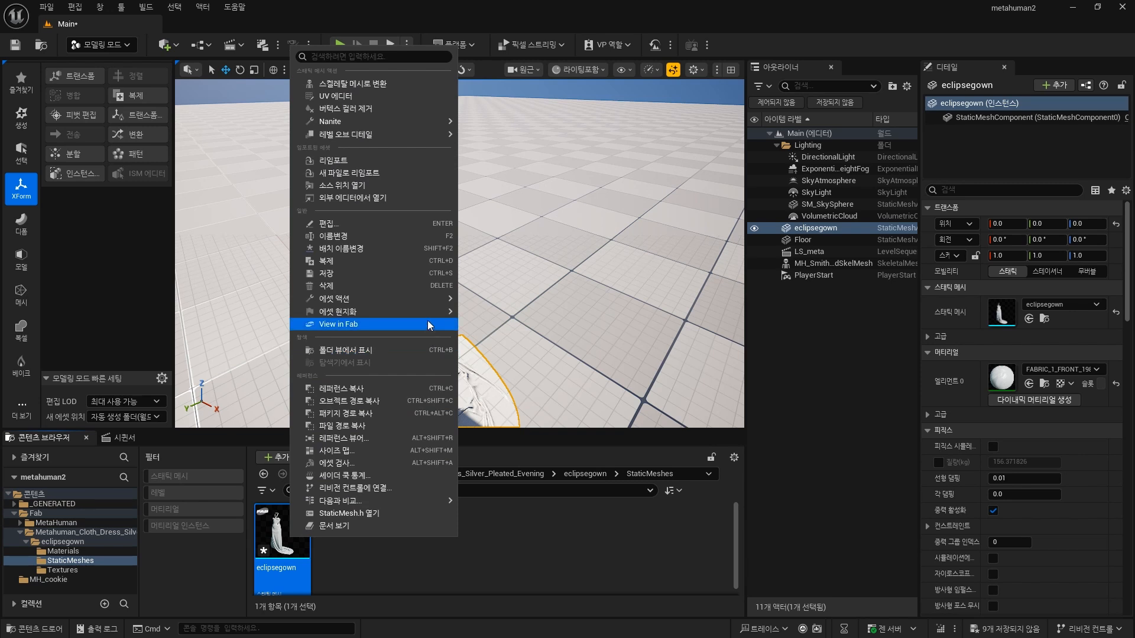
pyautogui.click(388, 87)
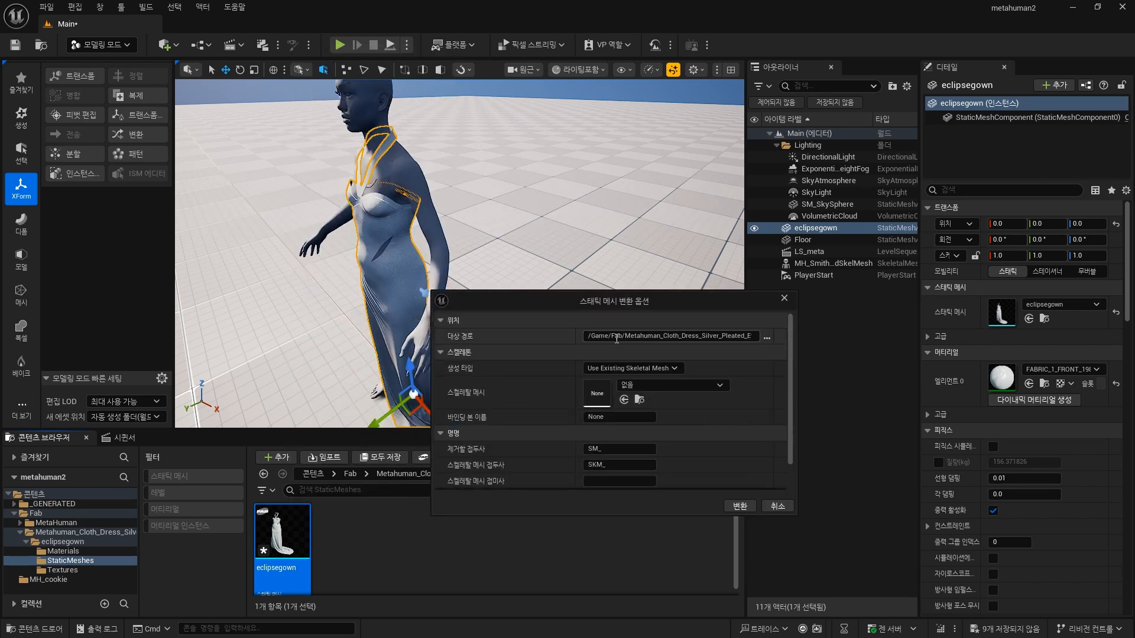
pyautogui.click(635, 367)
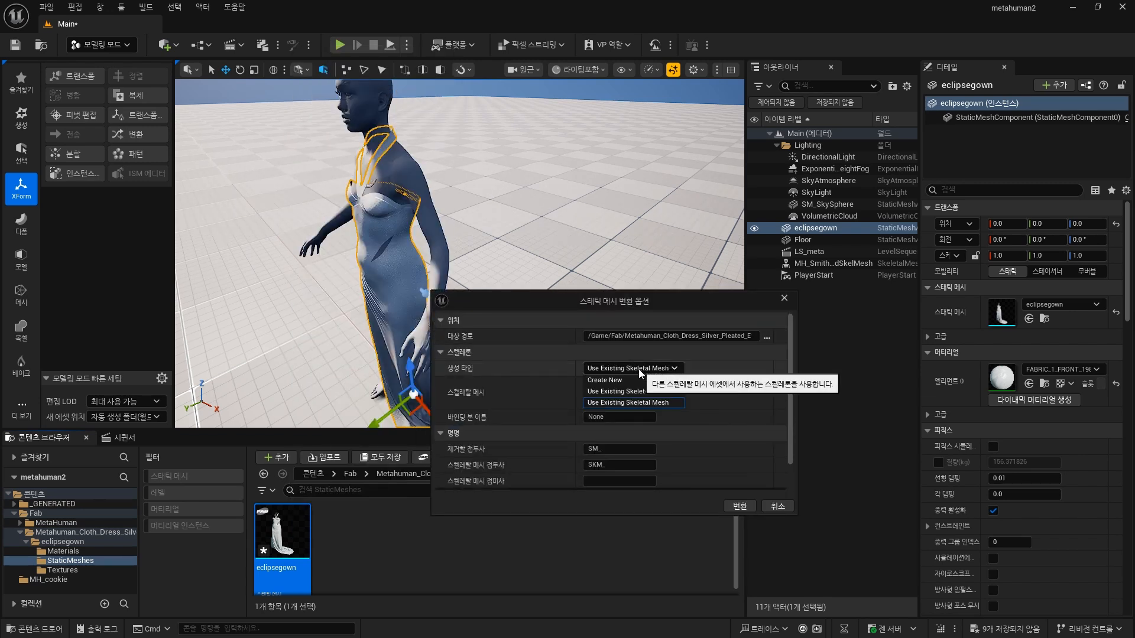
pyautogui.click(661, 402)
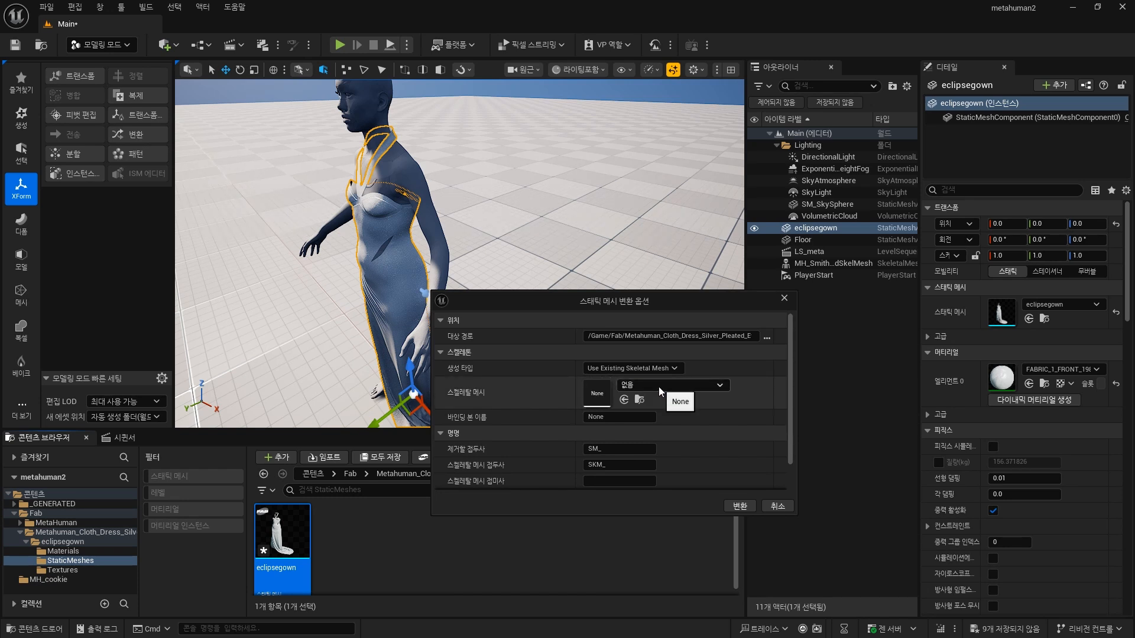
pyautogui.click(658, 387)
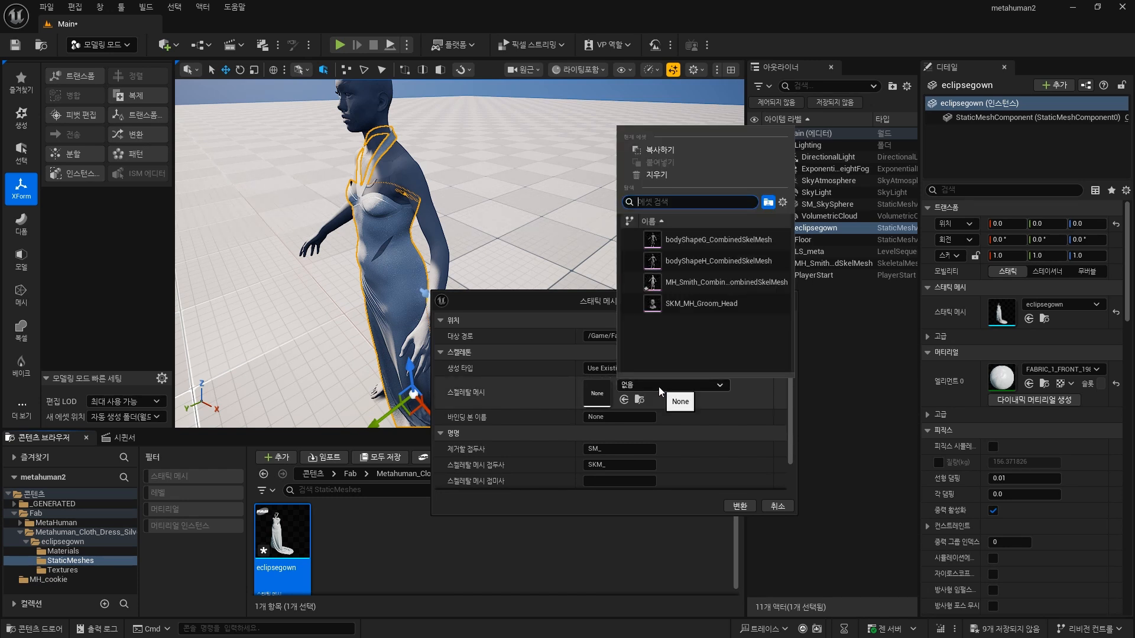
pyautogui.click(687, 286)
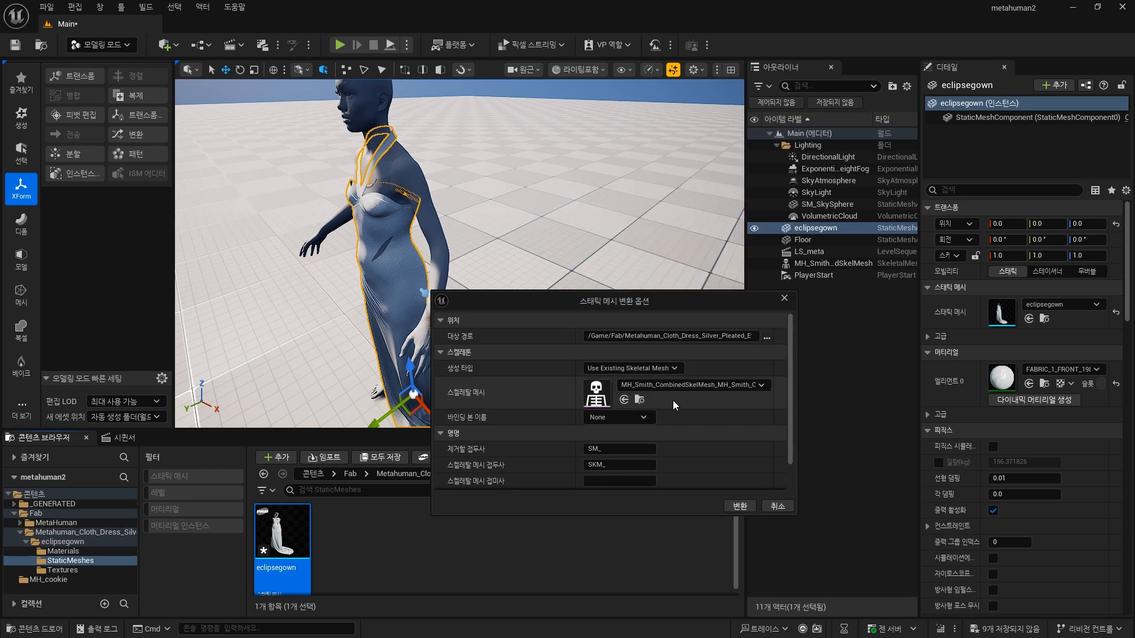
pyautogui.scroll(-1, 673, 400)
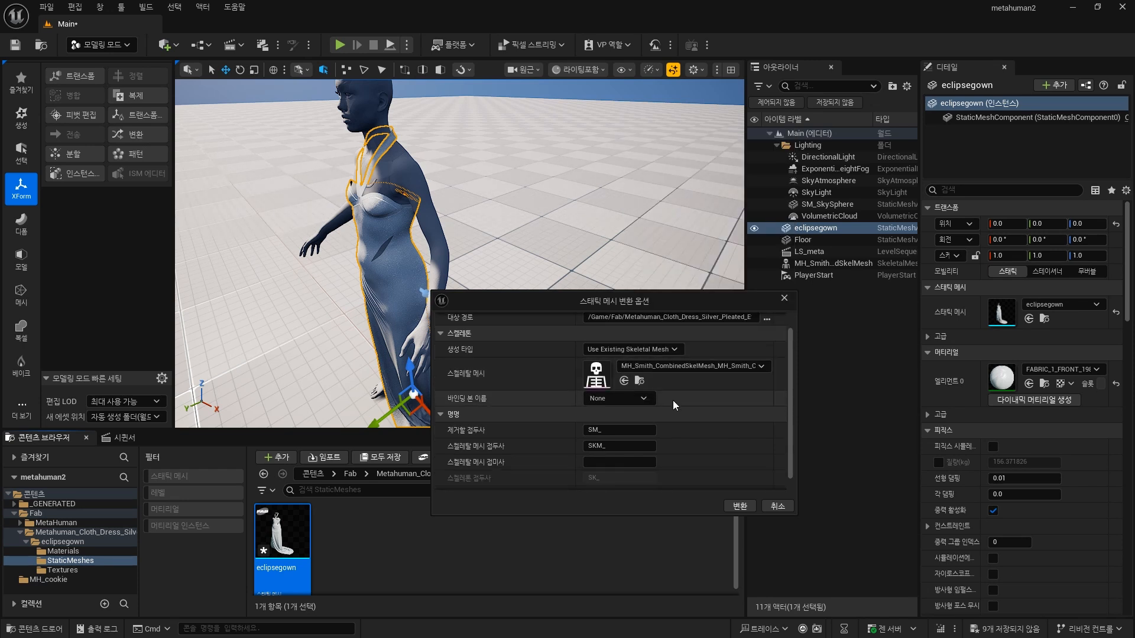
pyautogui.click(739, 506)
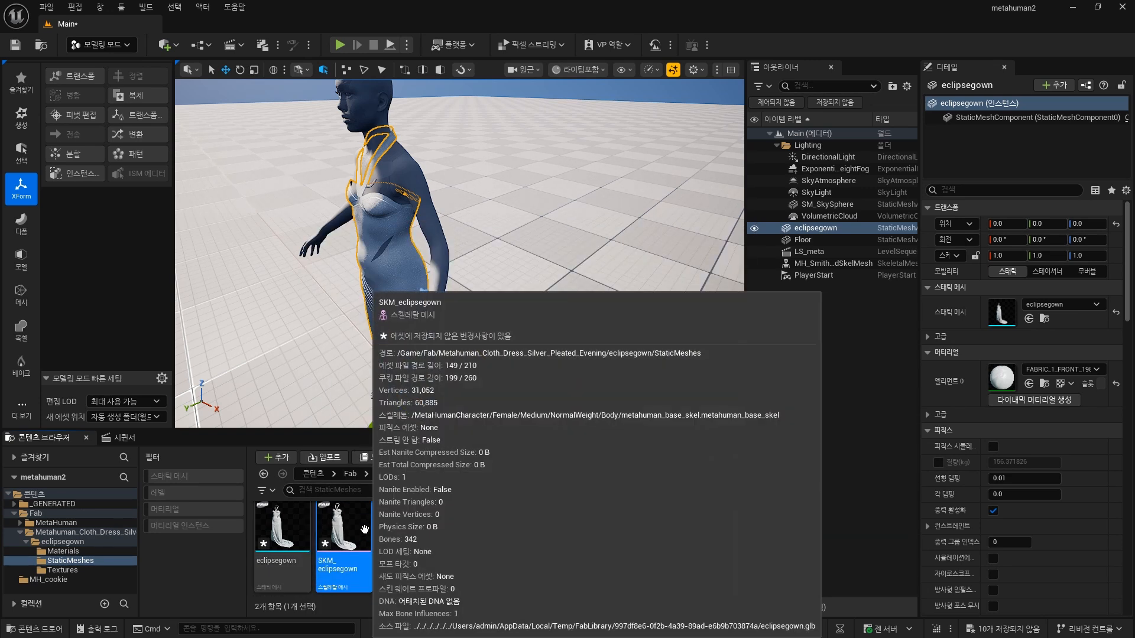
# Rename the converted skeletal mesh asset as SKM_dress.
pyautogui.press('F2')
pyautogui.write('SKM_dress')
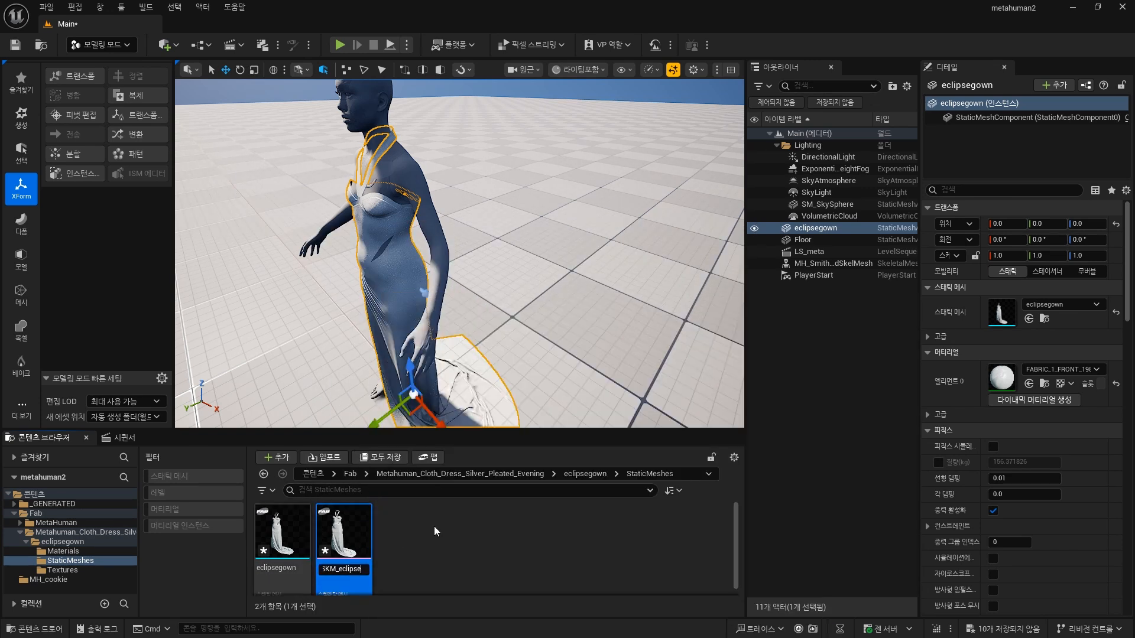
pyautogui.press('Return')
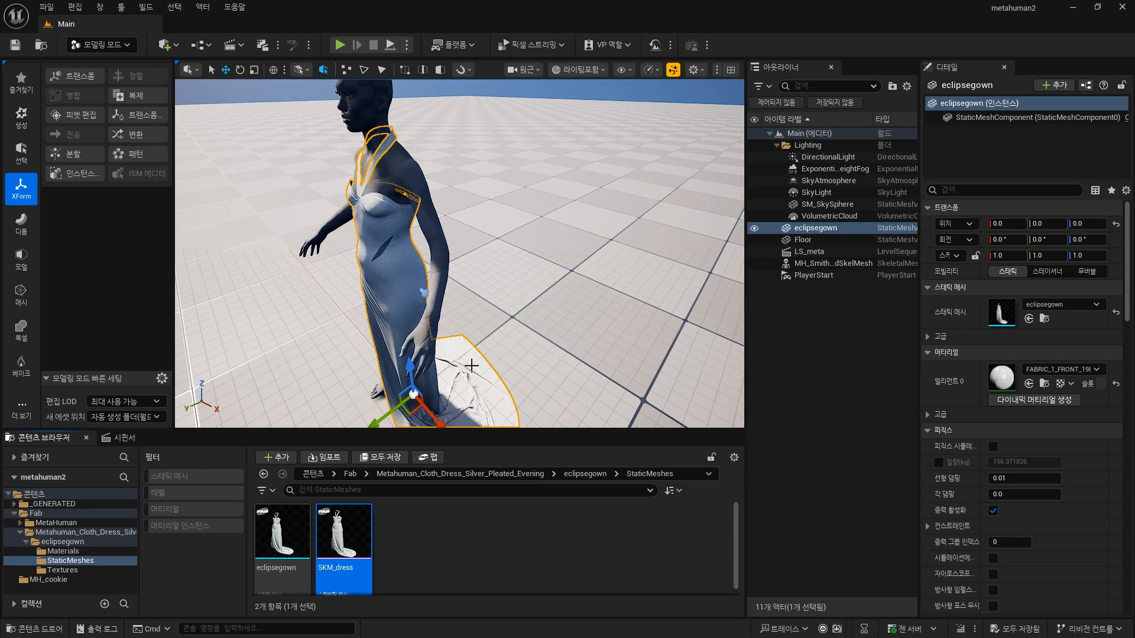
# Place SKM_dress in the level beside the MetaHuman body and delete the static eclipsegown worn by the body.
pyautogui.moveTo(470, 368); pyautogui.dragTo(544, 343, button='right')
pyautogui.moveTo(344, 532); pyautogui.dragTo(579, 404)
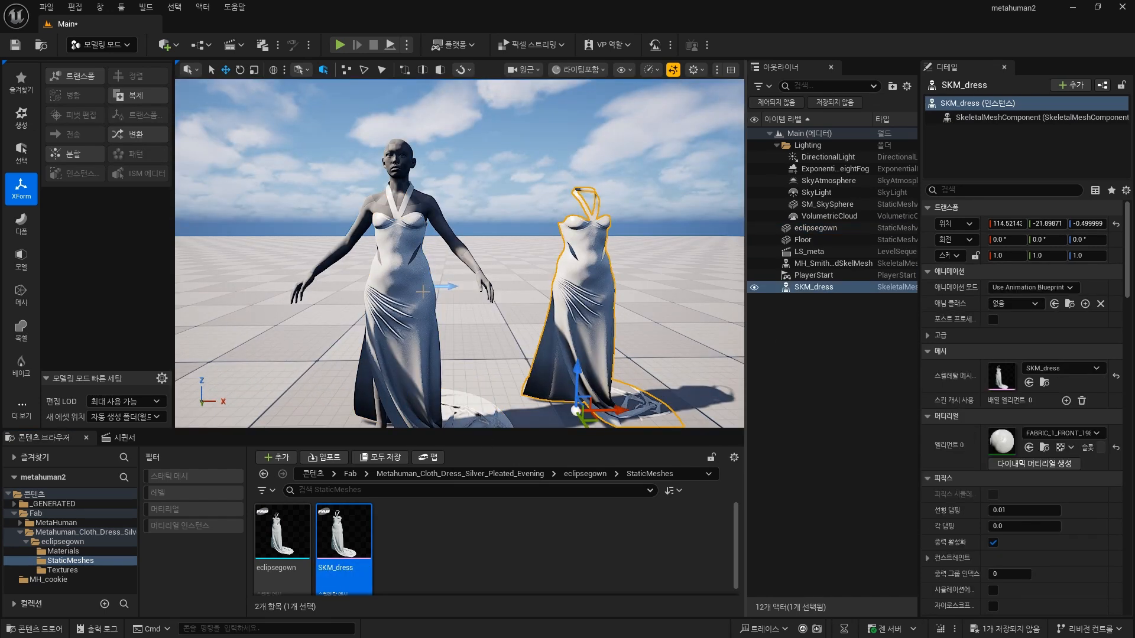
pyautogui.click(357, 290)
pyautogui.click(414, 322)
pyautogui.press('Delete')
# Reset the SKM_dress actor's location to 0, 0, 0 so it sits on the body.
pyautogui.click(606, 276)
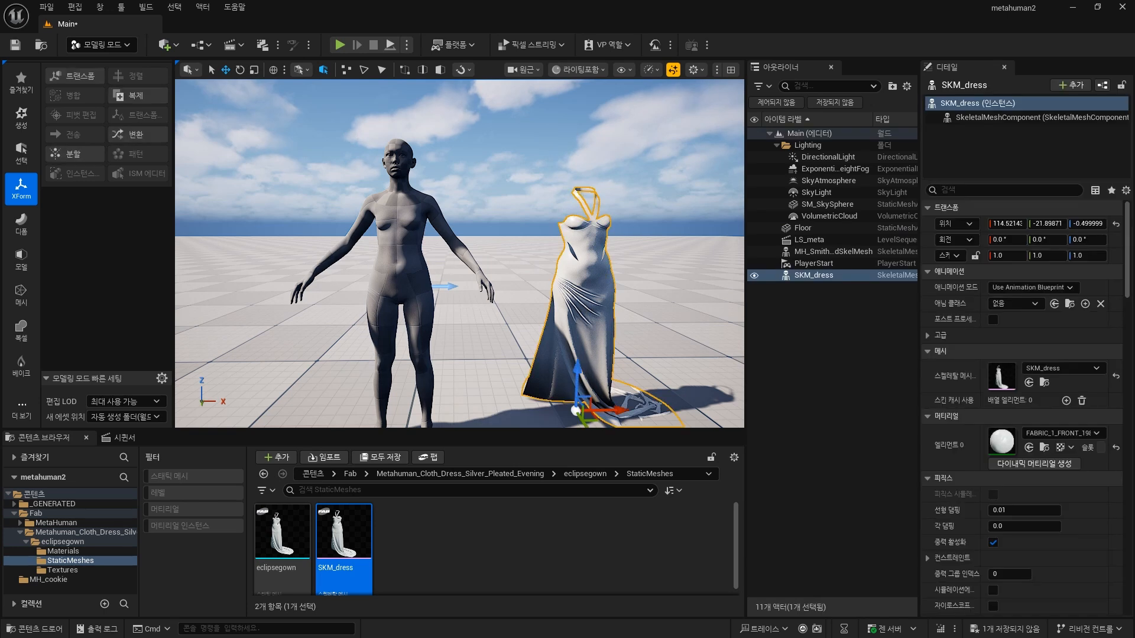
pyautogui.click(1118, 227)
pyautogui.moveTo(480, 264); pyautogui.dragTo(481, 264, button='right')
pyautogui.moveTo(467, 338); pyautogui.dragTo(466, 338, button='right')
# Open the SKM_dress asset in the skeletal mesh editor and maximize its window.
pyautogui.rightClick(456, 542)
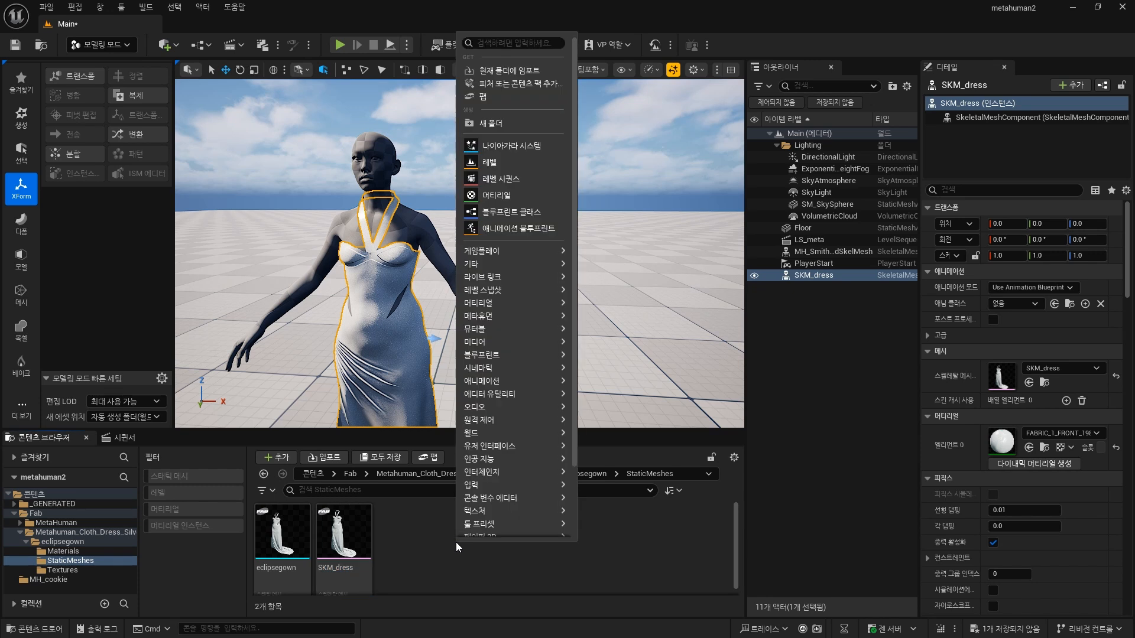
pyautogui.click(344, 490)
pyautogui.click(346, 525)
pyautogui.doubleClick(347, 525)
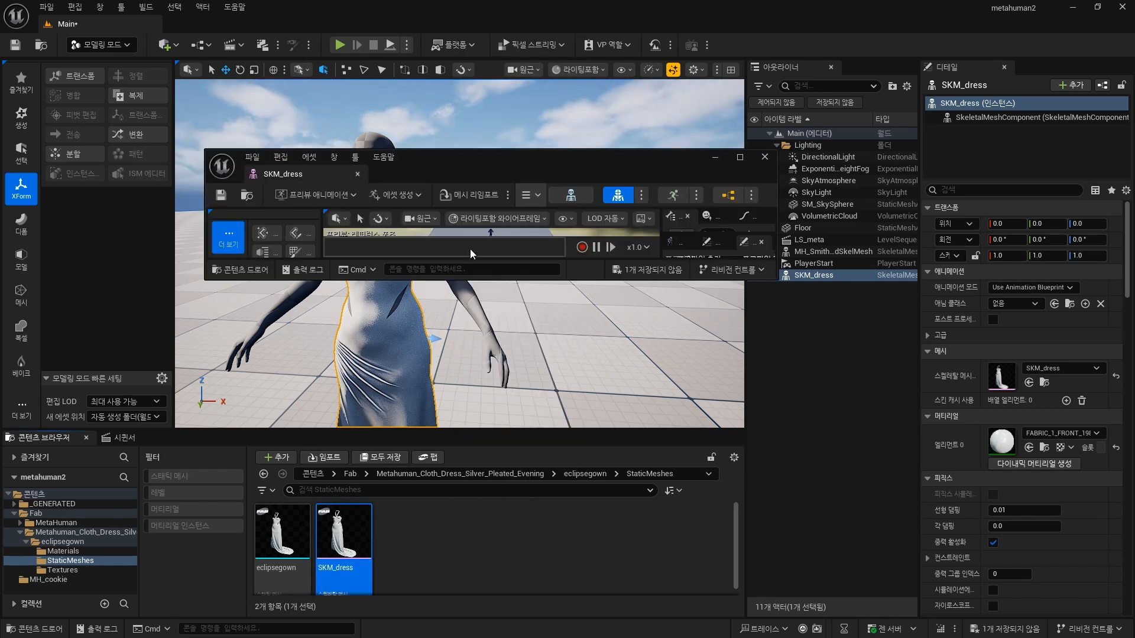
pyautogui.moveTo(776, 277); pyautogui.dragTo(886, 570)
pyautogui.doubleClick(554, 156)
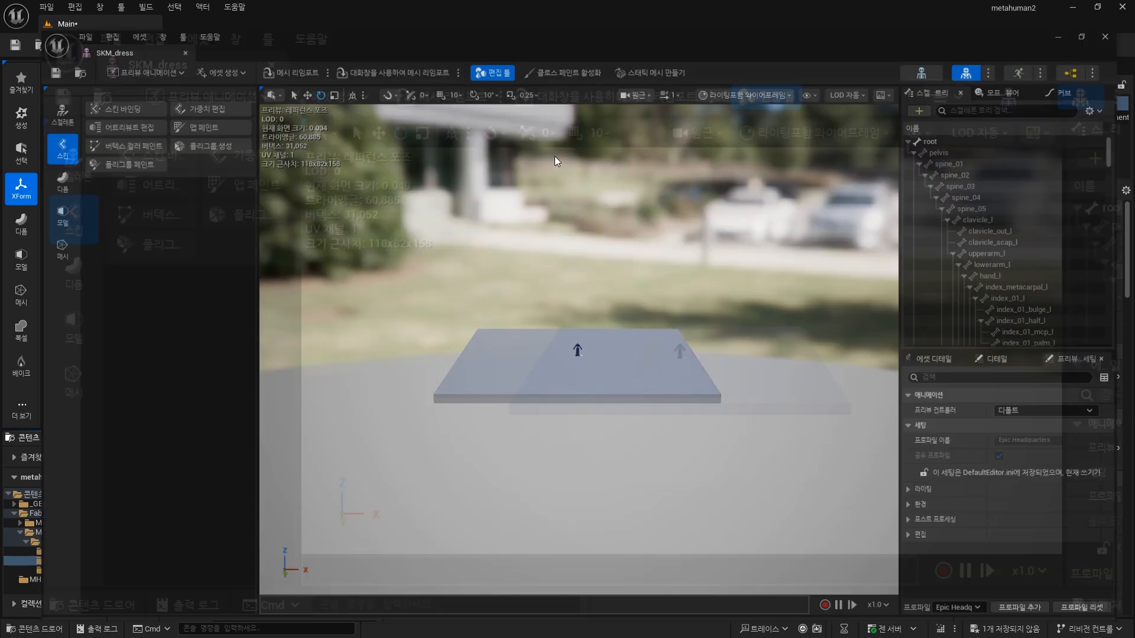
# Focus on the dress's calf bone and examine the whole dress and skeleton from the side.
pyautogui.click(564, 343)
pyautogui.press('f')
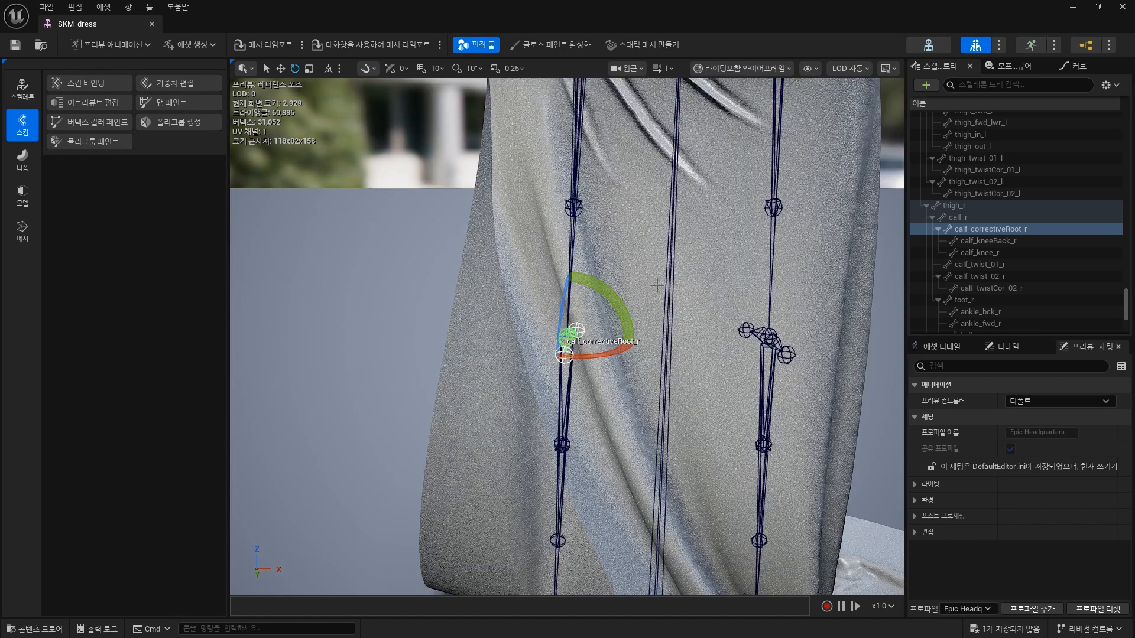
pyautogui.scroll(-6, 658, 285)
pyautogui.moveTo(659, 285); pyautogui.dragTo(505, 291, button='right')
pyautogui.scroll(3, 661, 284)
pyautogui.press('d')
pyautogui.scroll(-1, 661, 282)
pyautogui.press('w')
pyautogui.press('s')
pyautogui.scroll(-1, 461, 319)
pyautogui.press('e')
pyautogui.press('a')
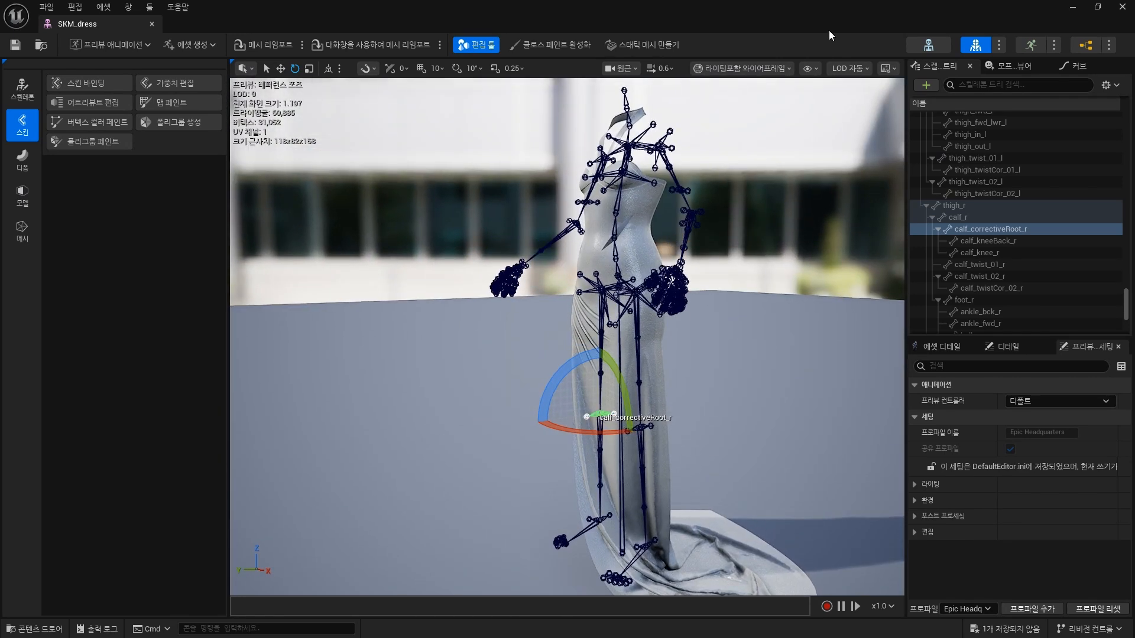
# Limit bone drawing to the selected bone only, and switch it back to the full hierarchy.
pyautogui.click(814, 68)
pyautogui.moveTo(841, 134)
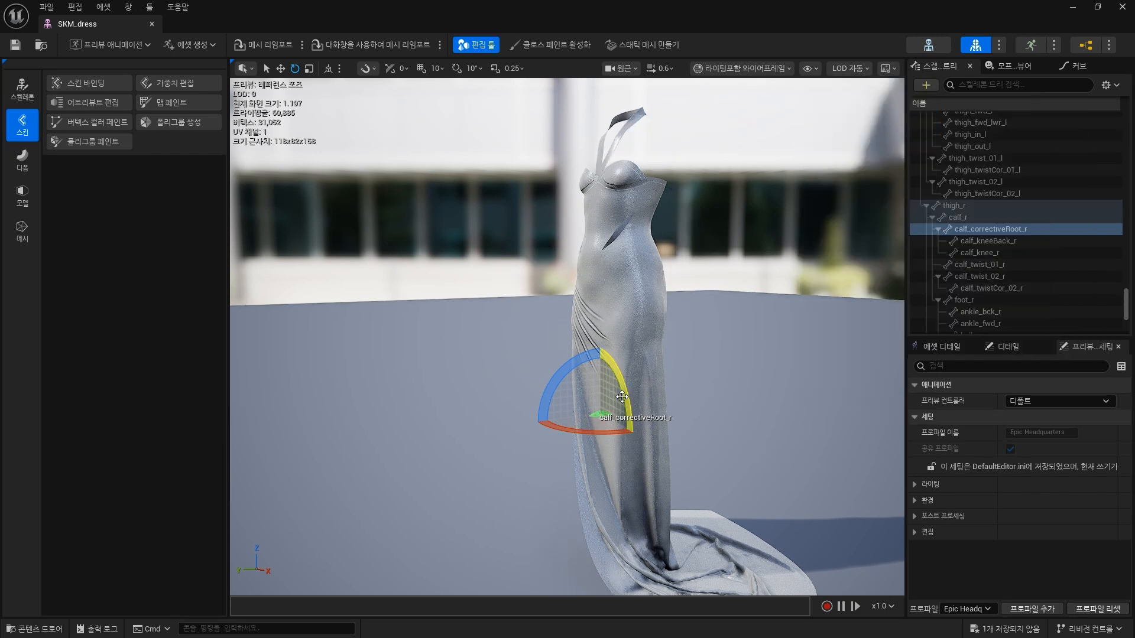
pyautogui.click(809, 68)
pyautogui.moveTo(928, 134)
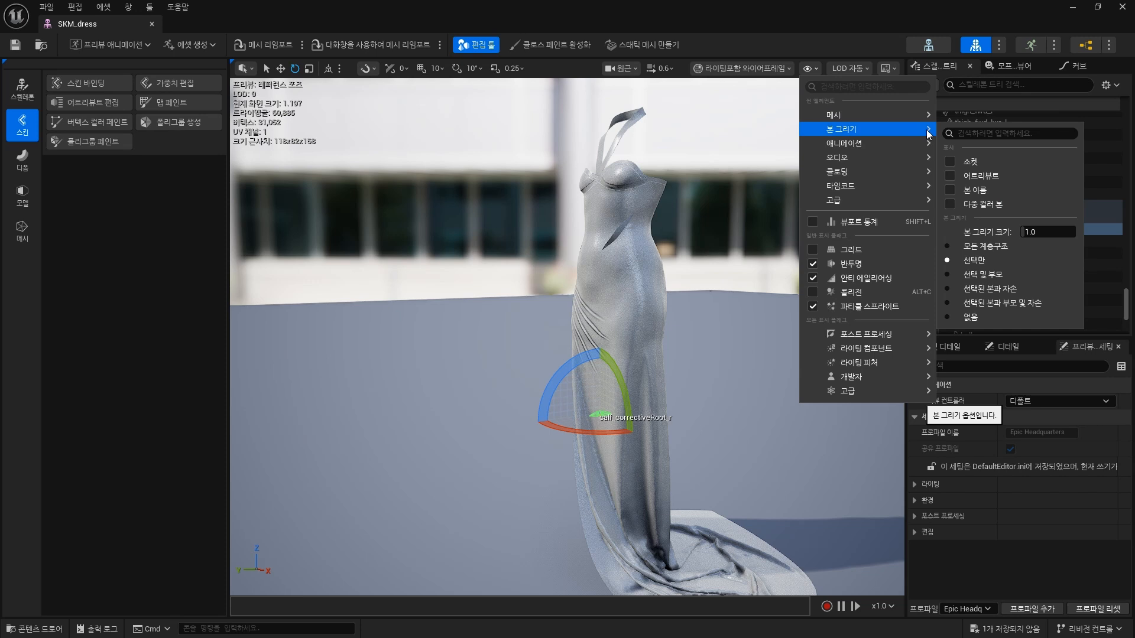
pyautogui.click(985, 246)
# Rotate the thigh_r bone forward to test whether the dress follows it, and undo the rotation.
pyautogui.click(603, 337)
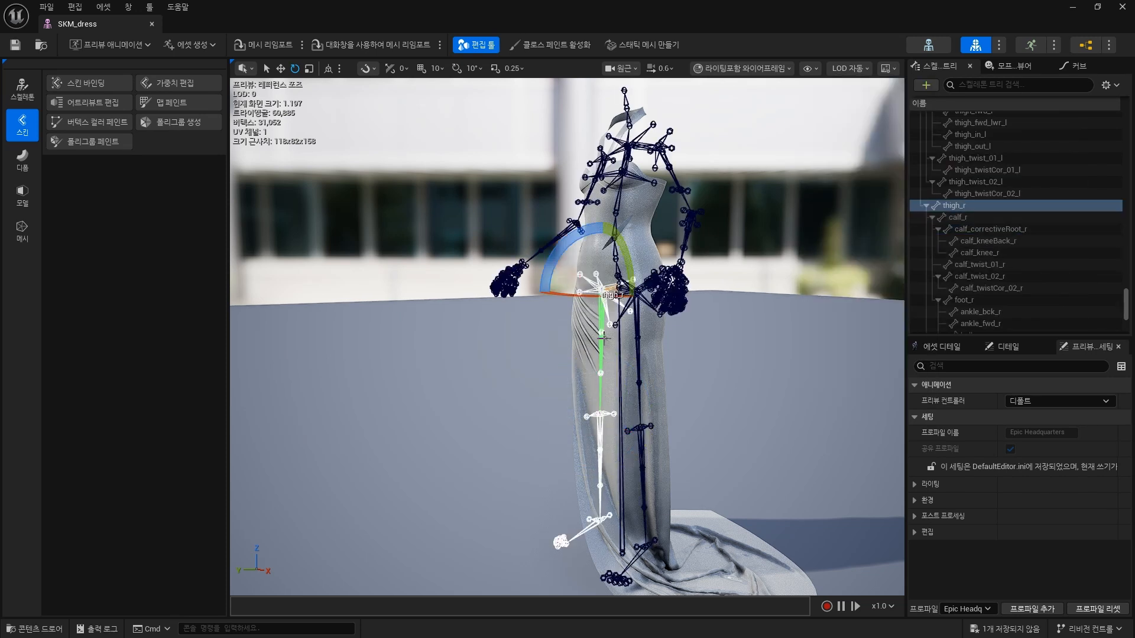
pyautogui.moveTo(557, 265); pyautogui.dragTo(591, 255)
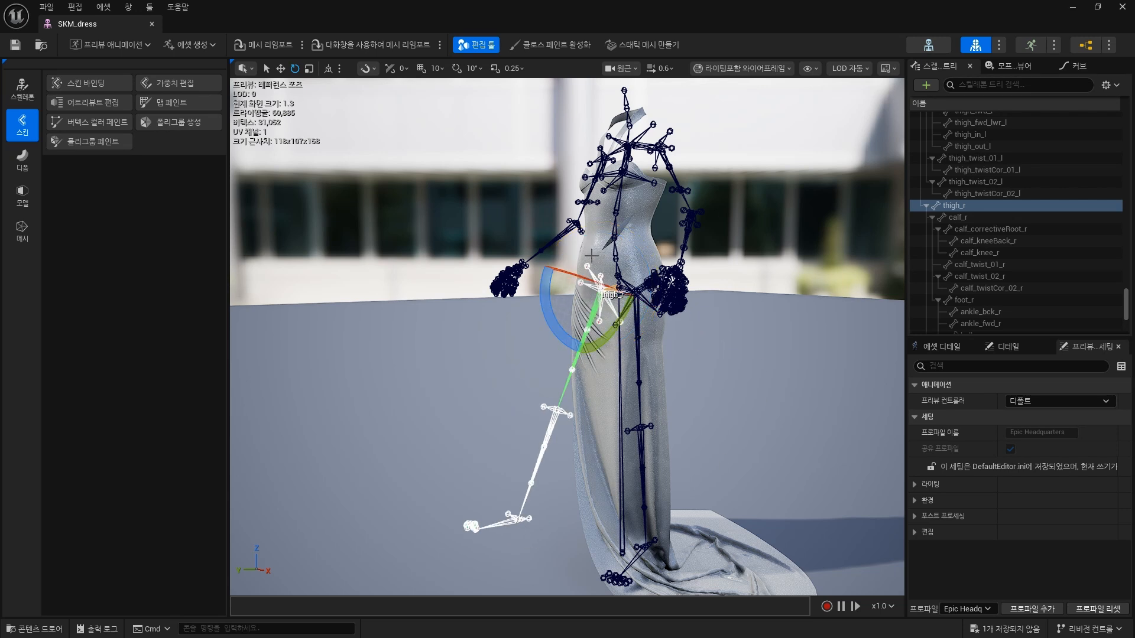
pyautogui.hotkey('ctrl', 'z')
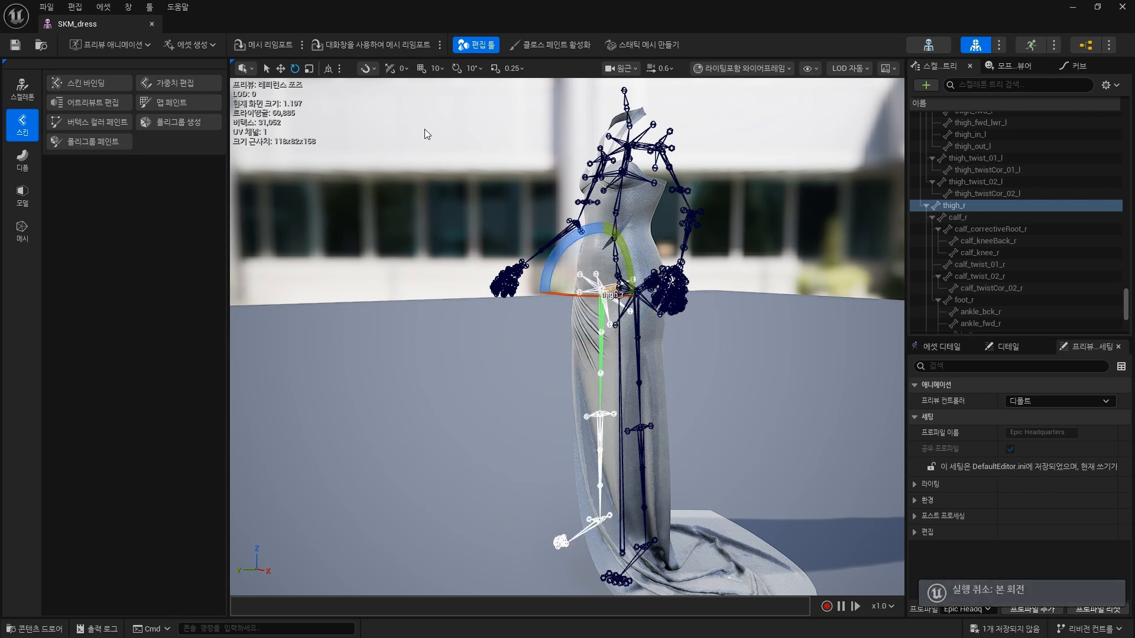
# Transfer skin weights to the dress from MH_Smith_CombinedSkelMesh at LOD0 in the weight editing tool, and accept the result.
pyautogui.click(190, 84)
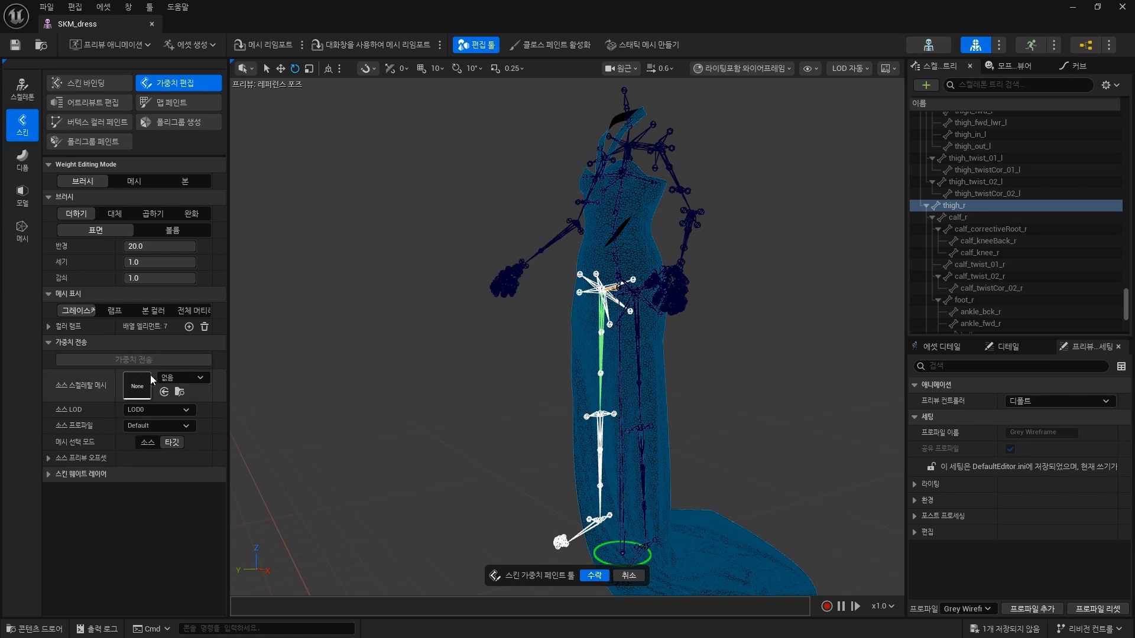
pyautogui.click(181, 377)
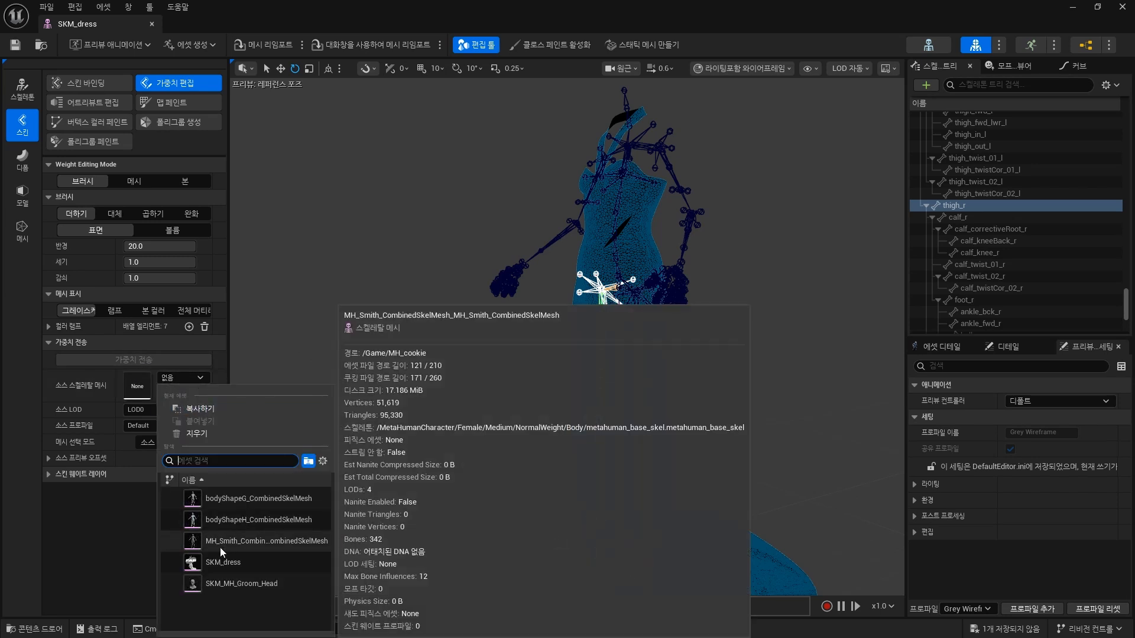
pyautogui.click(295, 546)
pyautogui.click(186, 357)
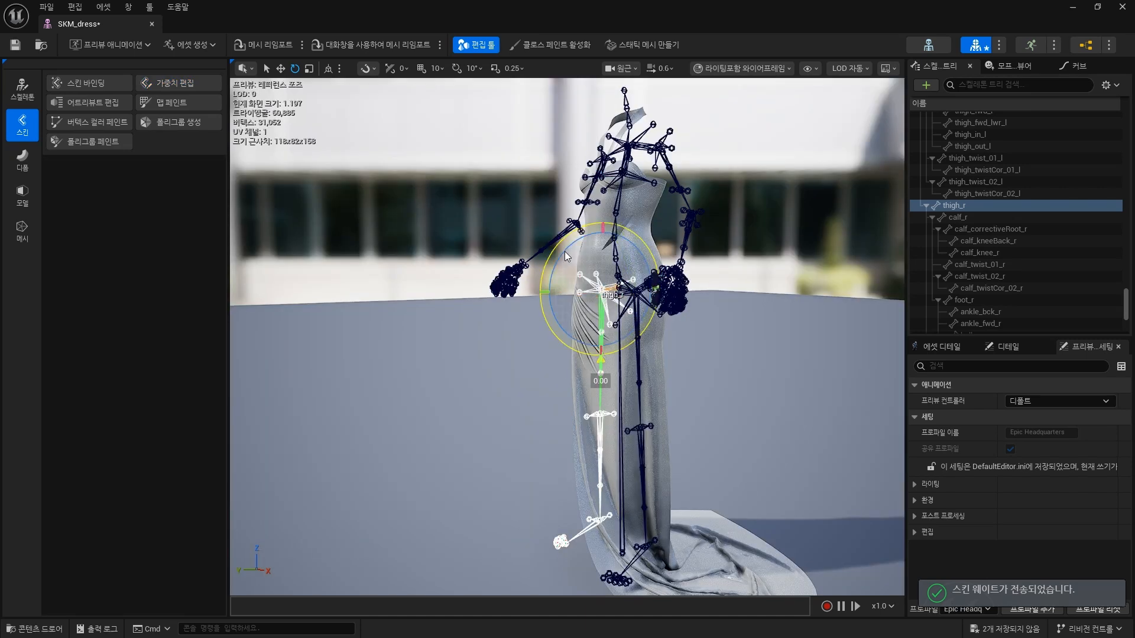
# Rotate thigh_r to test the transferred weights on the skirt, and undo the bone rotations.
pyautogui.moveTo(566, 256)
pyautogui.mouseDown()
pyautogui.moveTo(547, 260)
pyautogui.moveTo(585, 254)
pyautogui.moveTo(572, 260)
pyautogui.mouseUp()
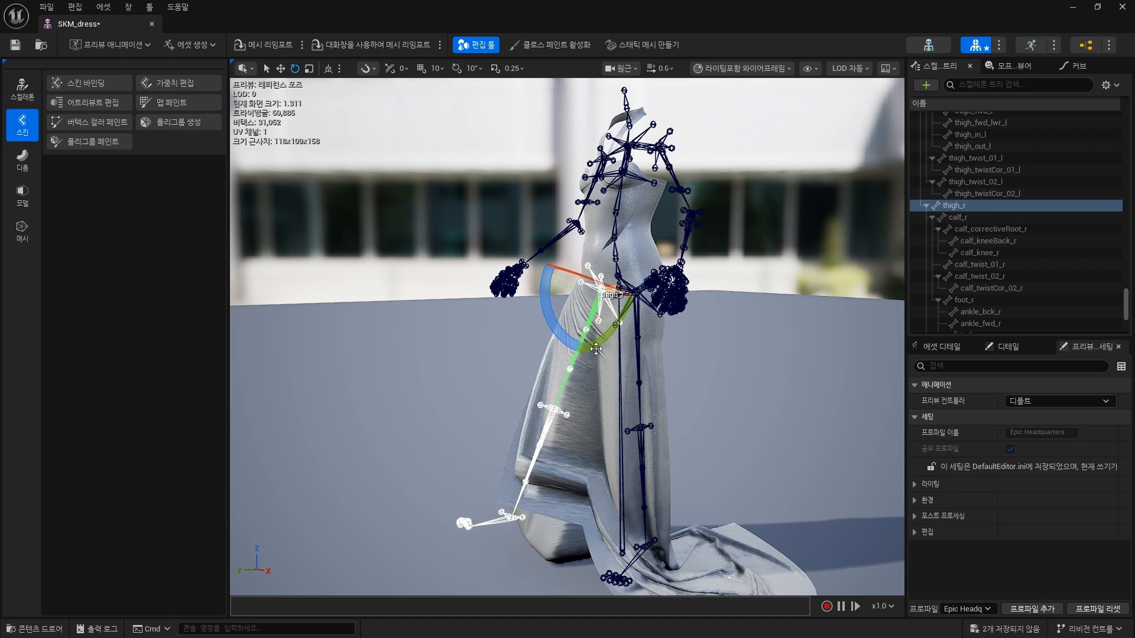
pyautogui.moveTo(596, 349); pyautogui.dragTo(601, 306)
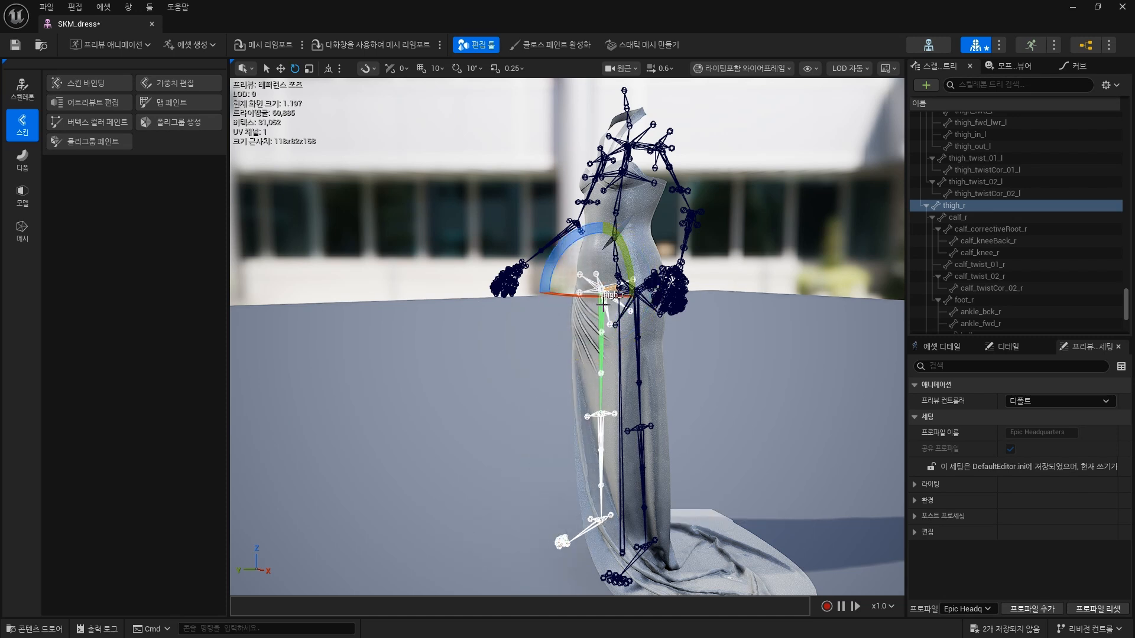
pyautogui.hotkey('ctrl', 'z')
pyautogui.hotkey('ctrl', 'z')
pyautogui.hotkey('ctrl', 'z')
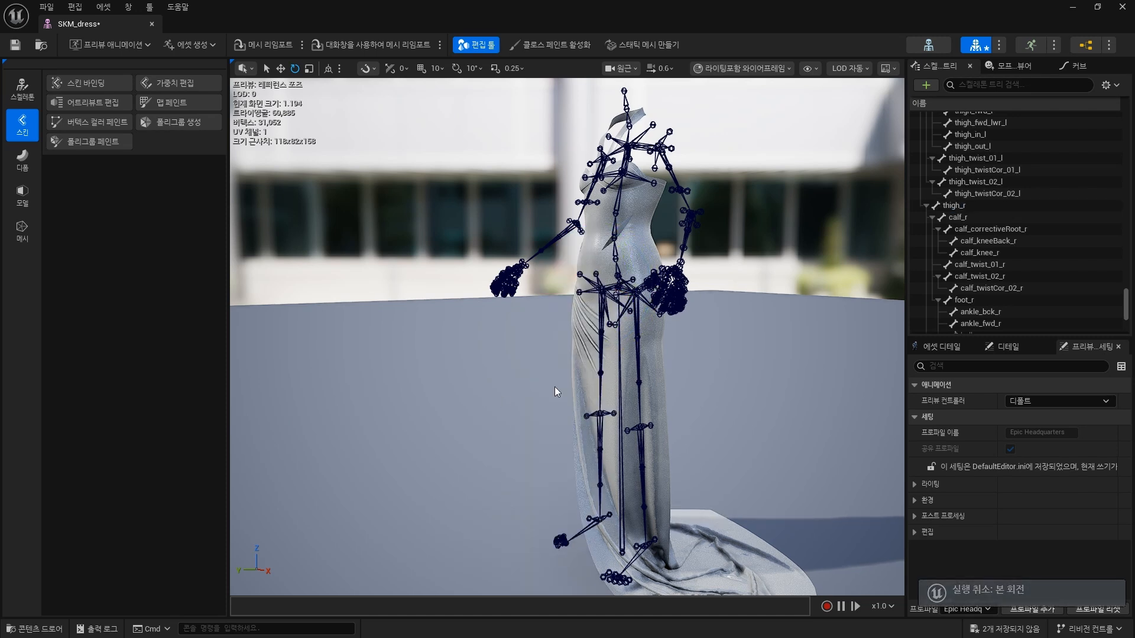
# Create a cloth asset named CA_dress in the gown's StaticMeshes folder.
pyautogui.moveTo(554, 387); pyautogui.dragTo(593, 392, button='right')
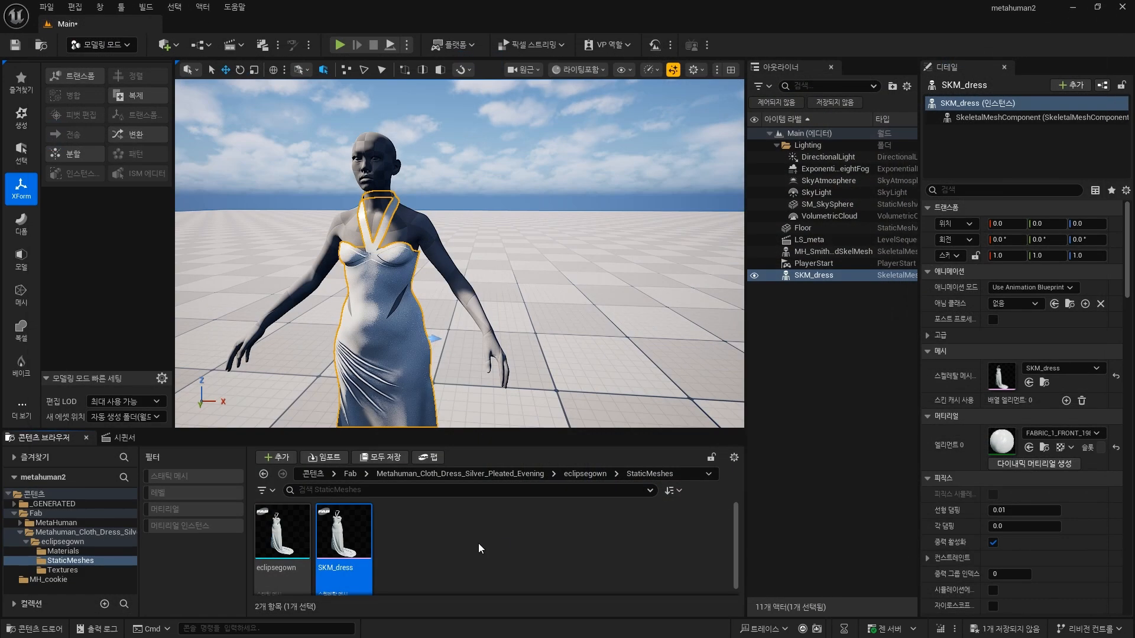
pyautogui.rightClick(478, 548)
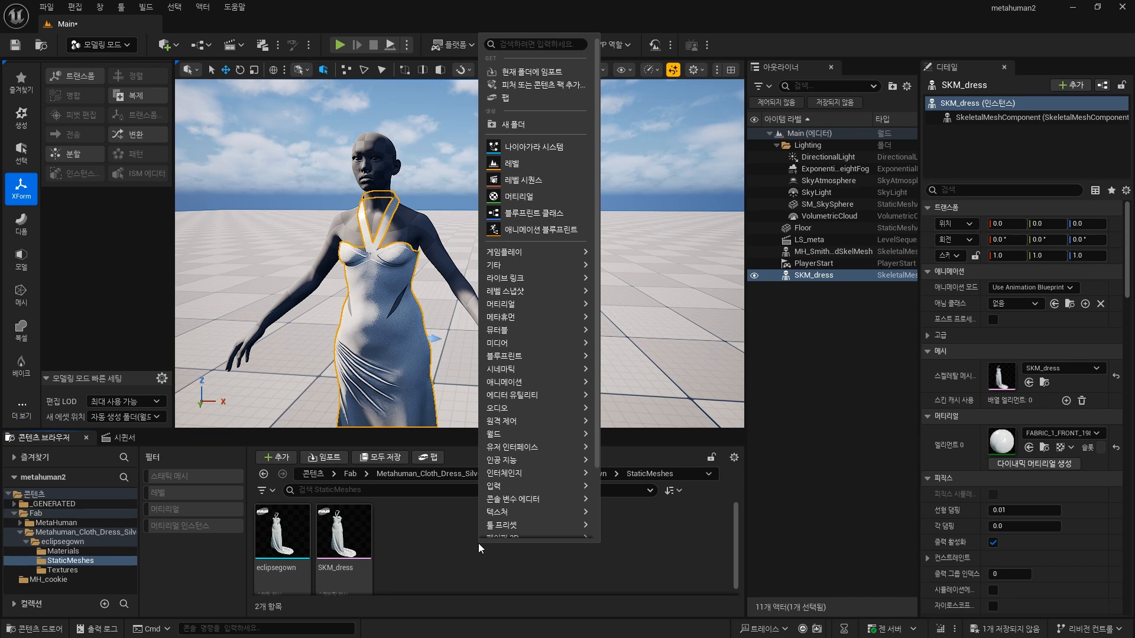
pyautogui.write('ㅇ')
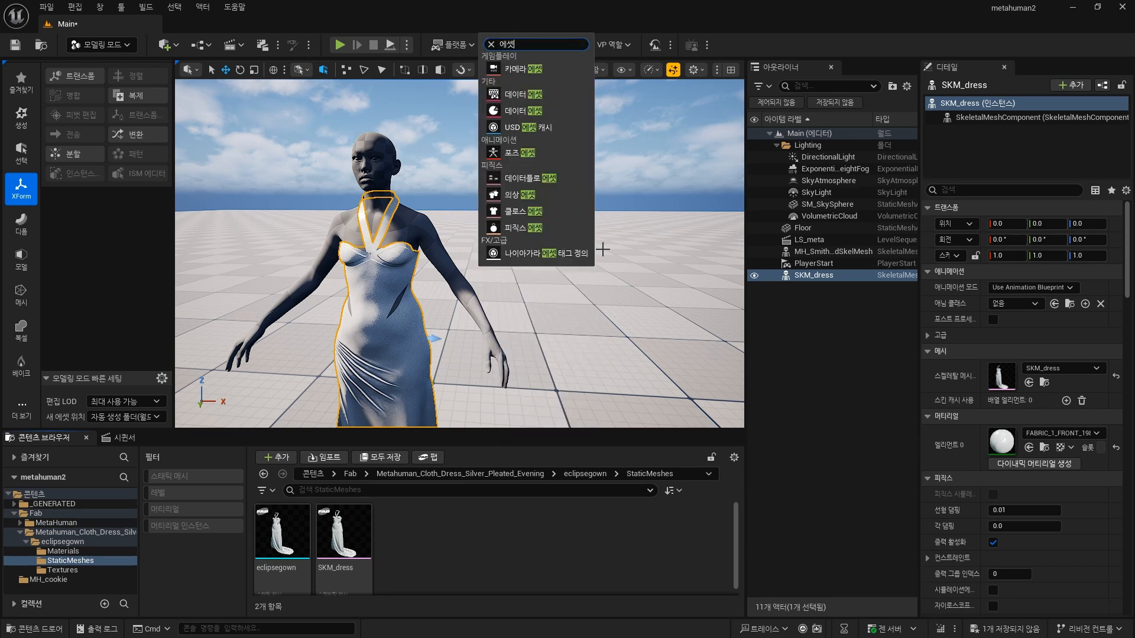
pyautogui.click(575, 212)
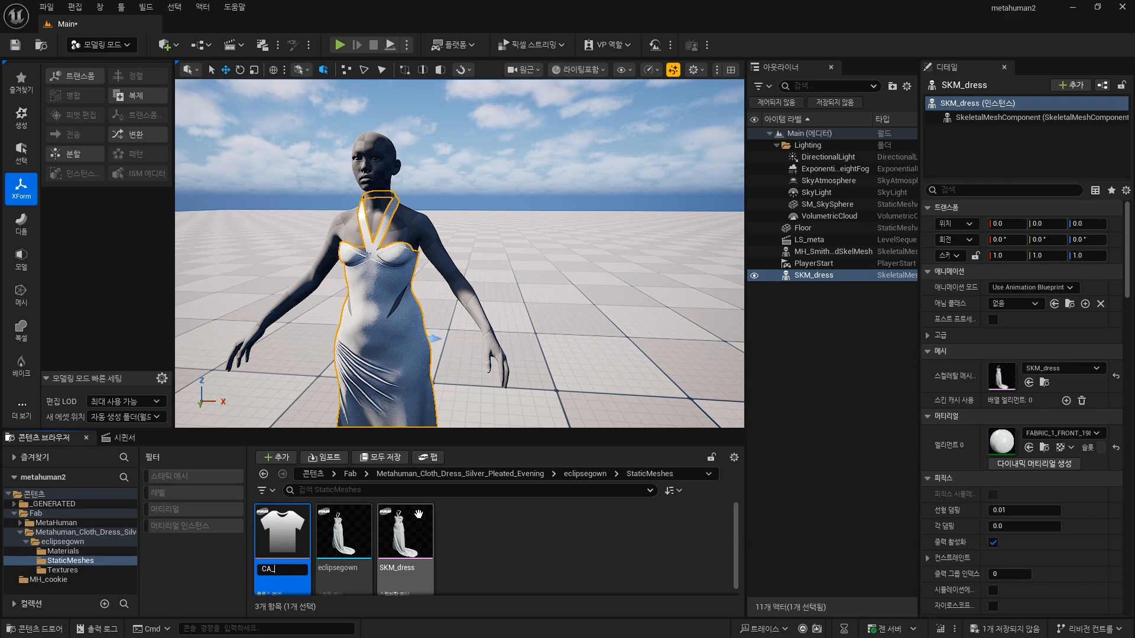
pyautogui.write('CA_dress')
pyautogui.press('Return')
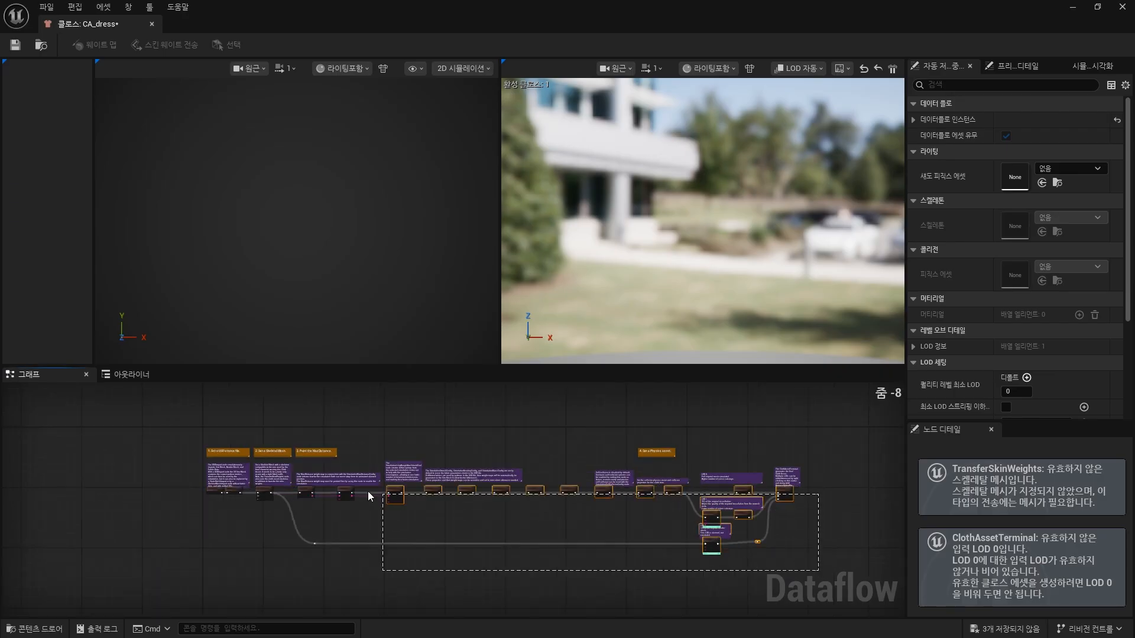
# Replace the template nodes in the CA_dress Dataflow graph with a SkeletalMeshImport node whose collection feeds a ClothAssetTerminal node.
pyautogui.rightClick(338, 510)
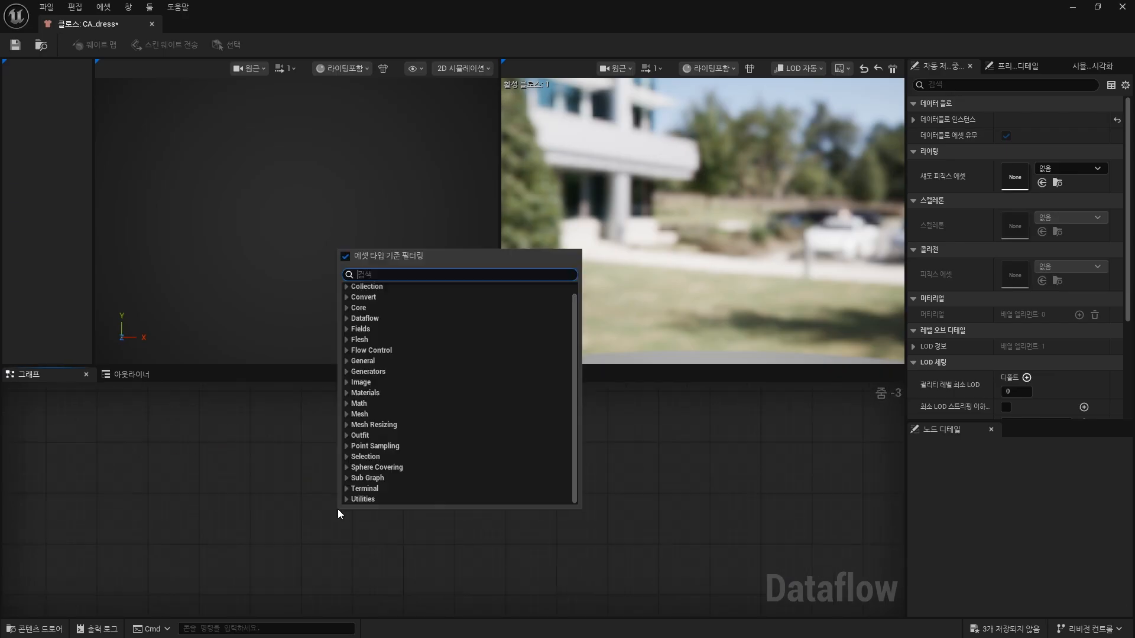
pyautogui.write('skeletal')
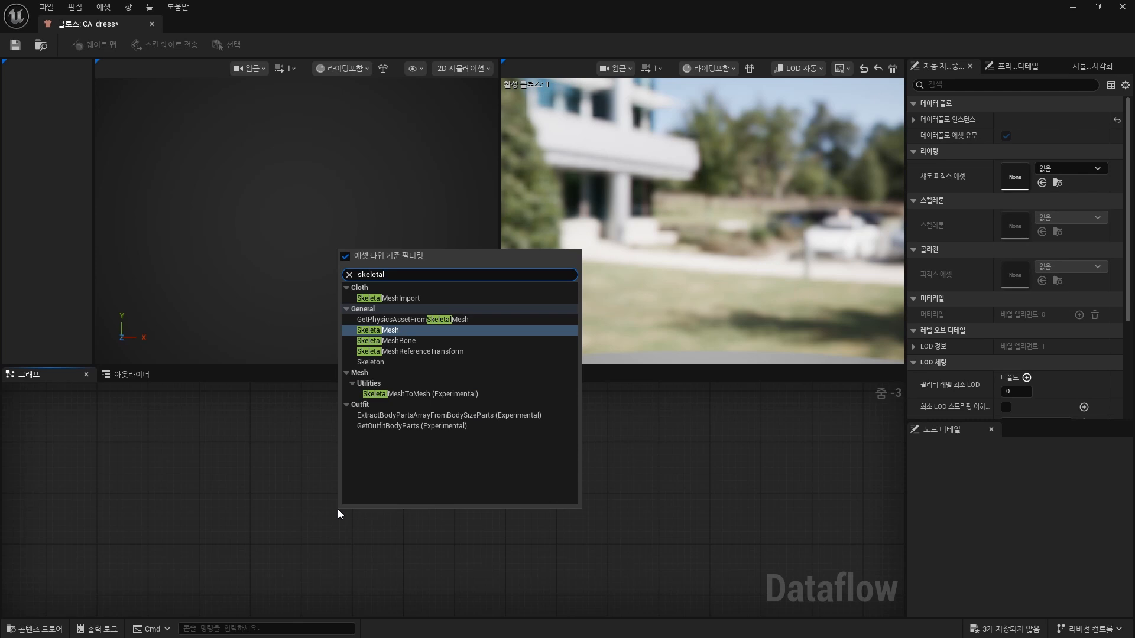
pyautogui.click(390, 298)
pyautogui.rightClick(488, 524)
pyautogui.write('clothasset')
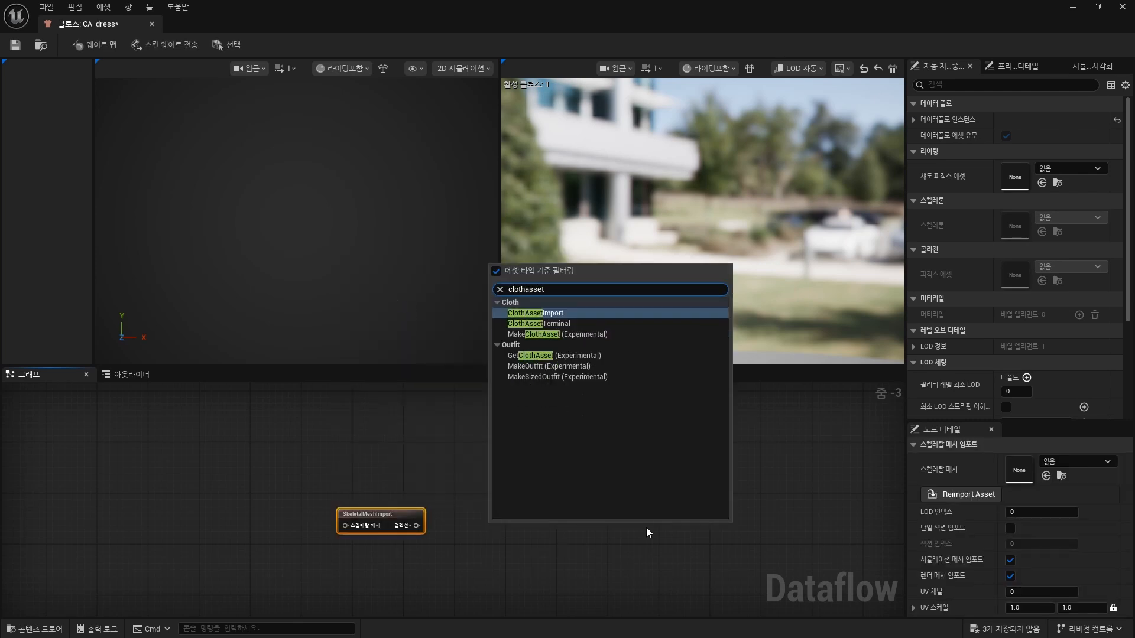
pyautogui.click(532, 324)
pyautogui.moveTo(416, 526); pyautogui.dragTo(457, 523)
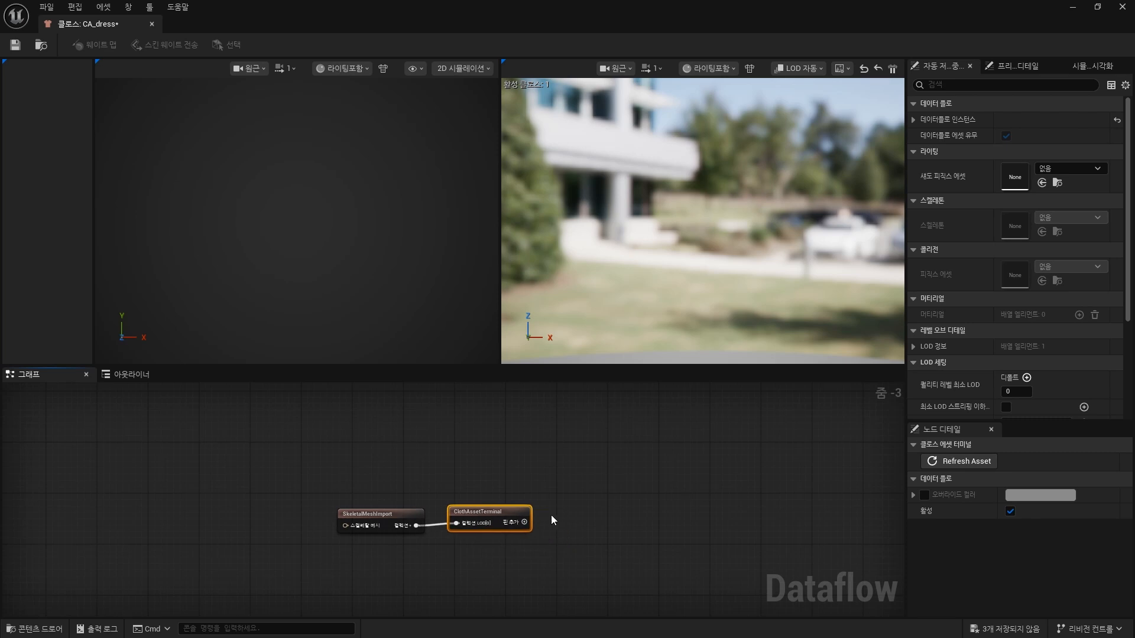
# Assign SKM_dress as the skeletal mesh of the SkeletalMeshImport node and save the cloth asset.
pyautogui.click(384, 513)
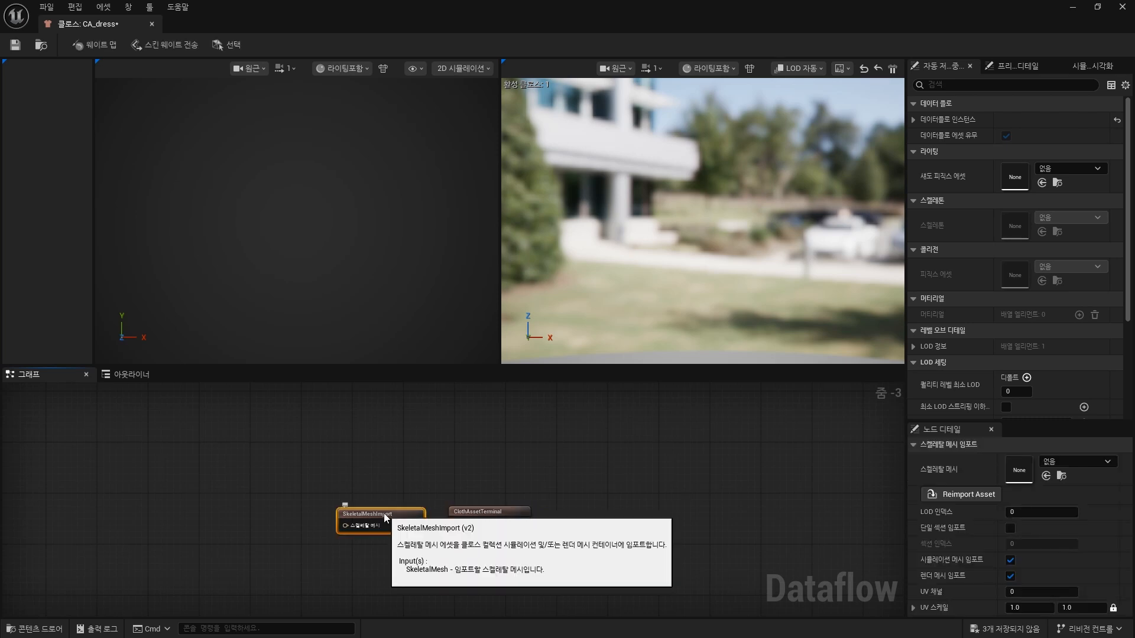
pyautogui.click(1072, 462)
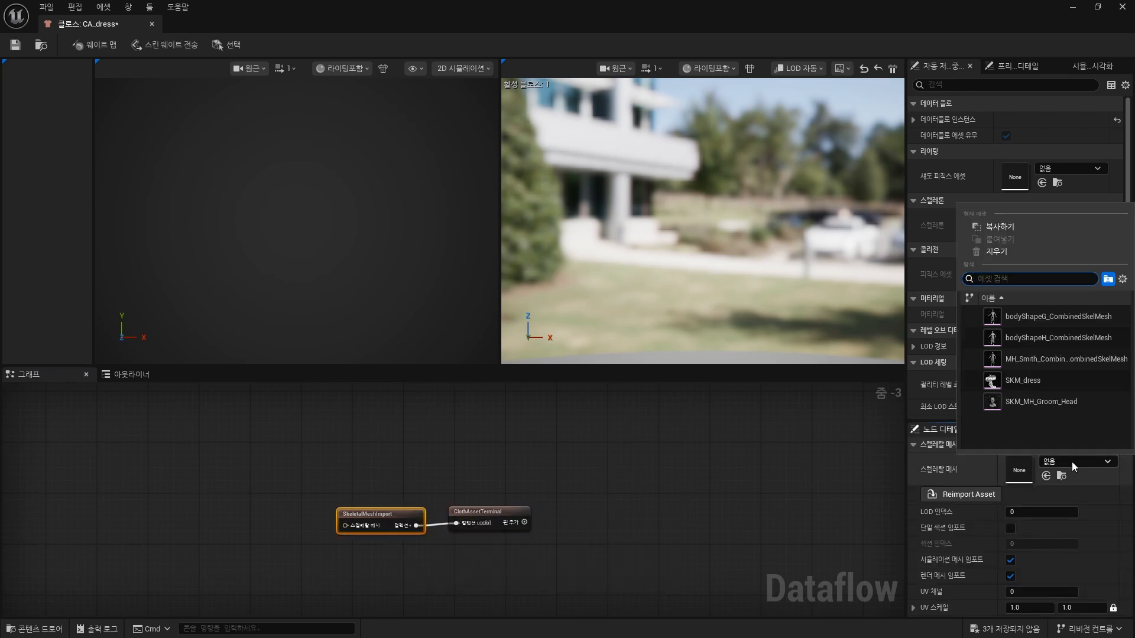
pyautogui.click(1056, 381)
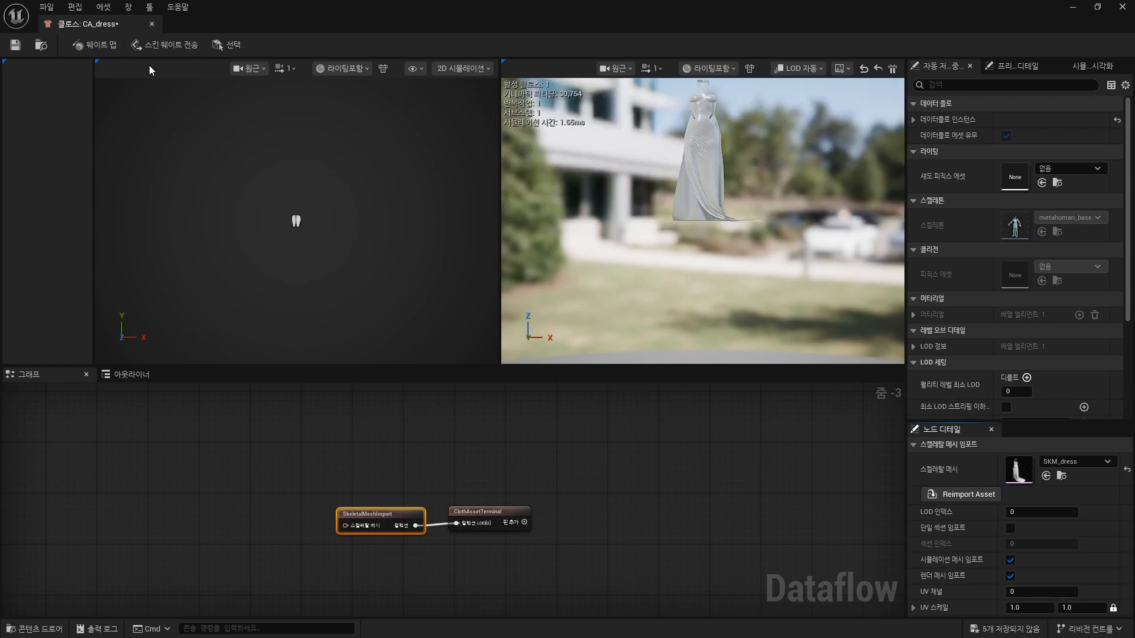
pyautogui.click(16, 46)
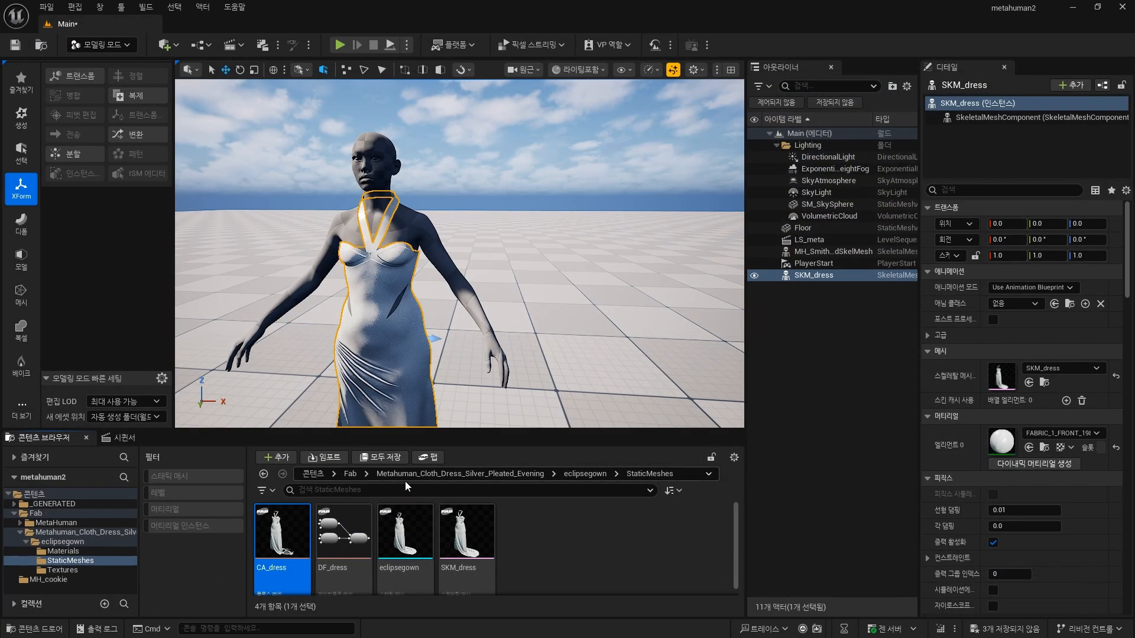
# Create an outfit asset named OA_dress in the StaticMeshes folder using the resizable outfit template (크기 조절 가능한 의상).
pyautogui.rightClick(544, 549)
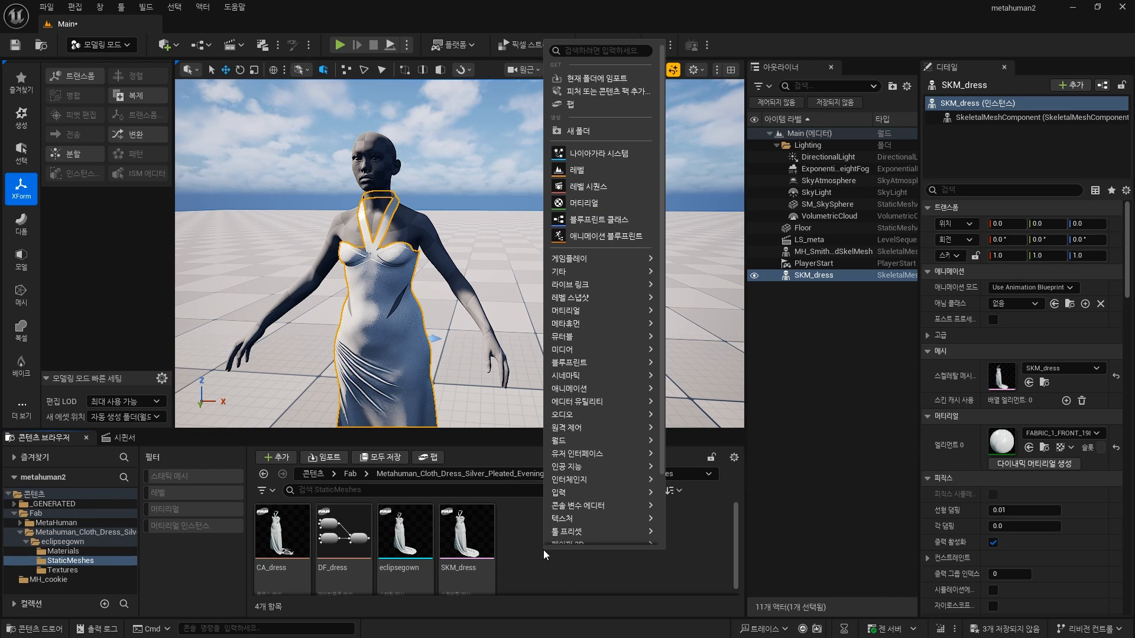
pyautogui.write('에셋')
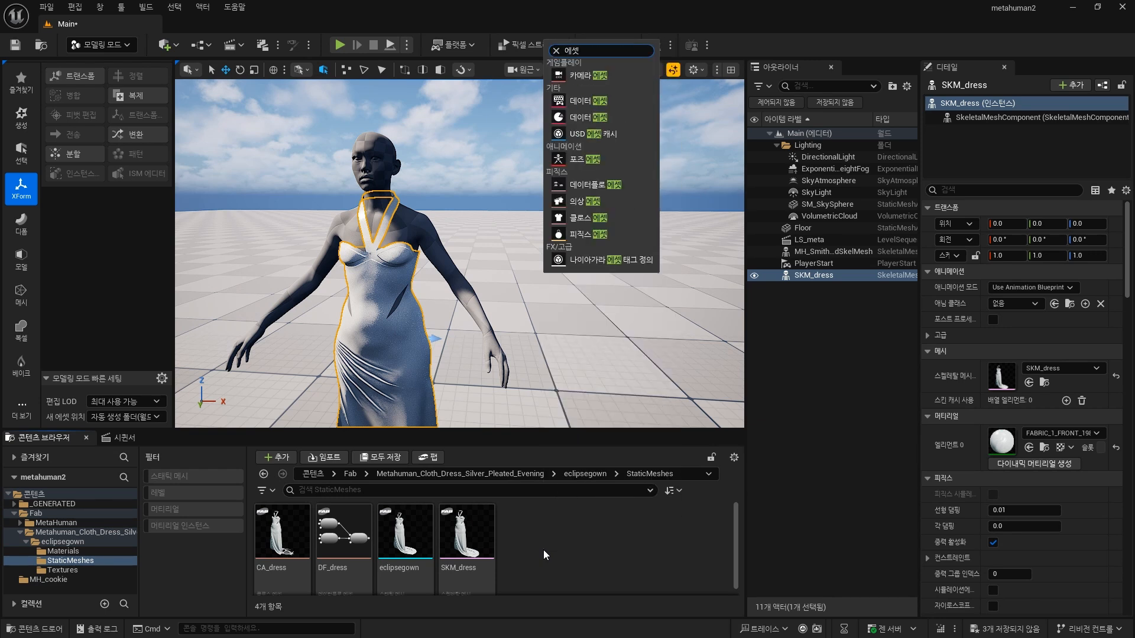
pyautogui.click(601, 202)
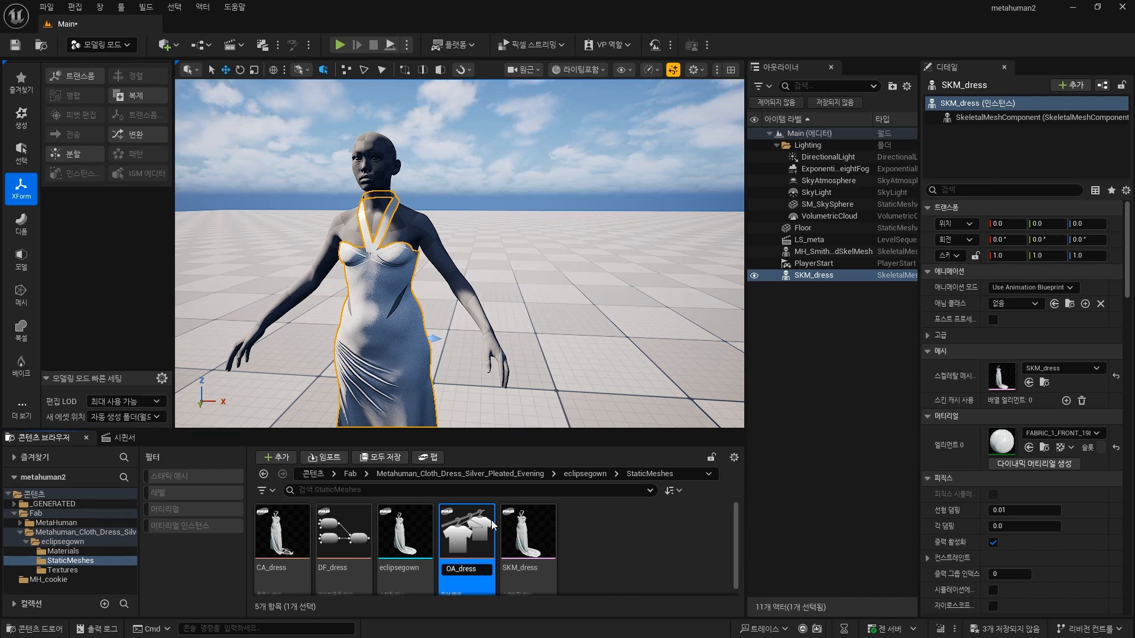
pyautogui.write('OA_dress')
pyautogui.press('Return')
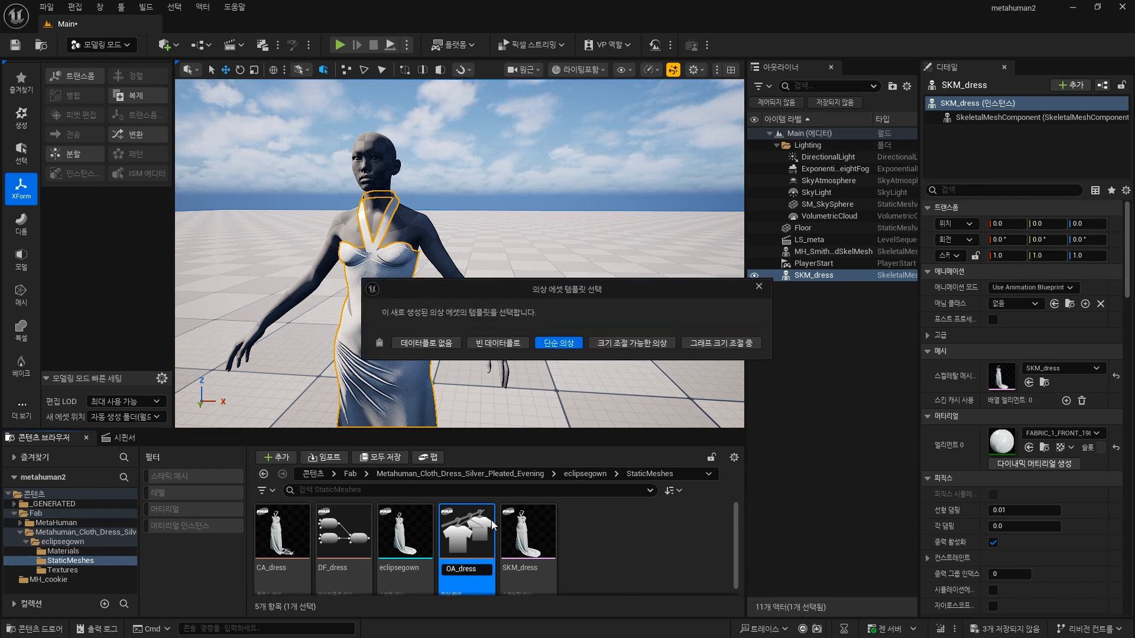
pyautogui.click(634, 342)
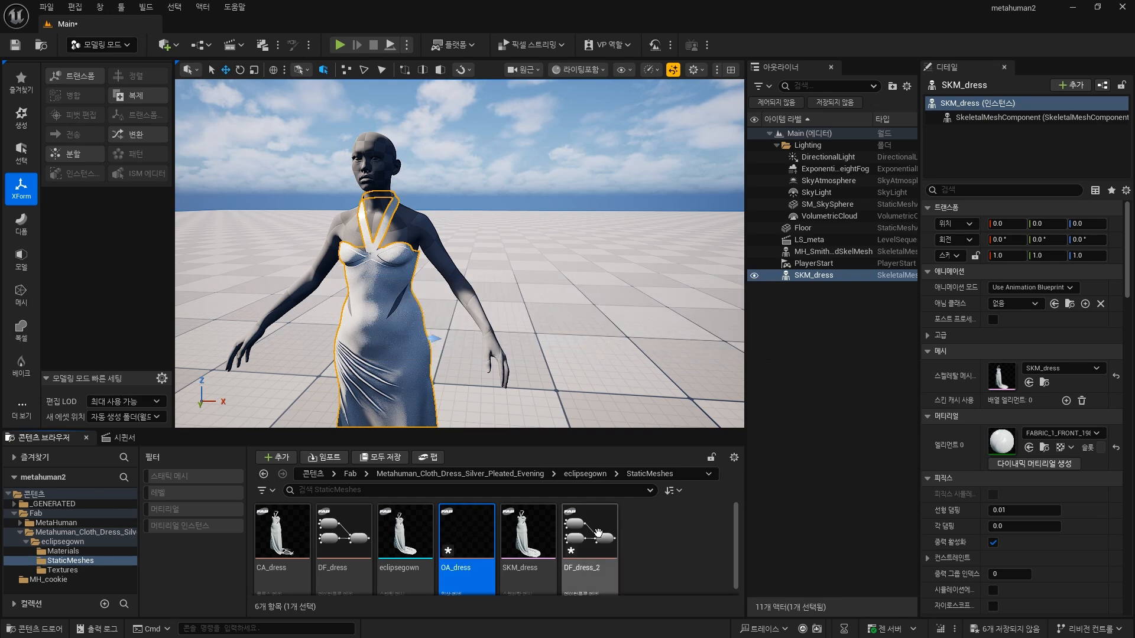
# Open OA_dress, add an element to the Sized Outfit Source variable override, and assign CA_dress as its source asset.
pyautogui.doubleClick(469, 548)
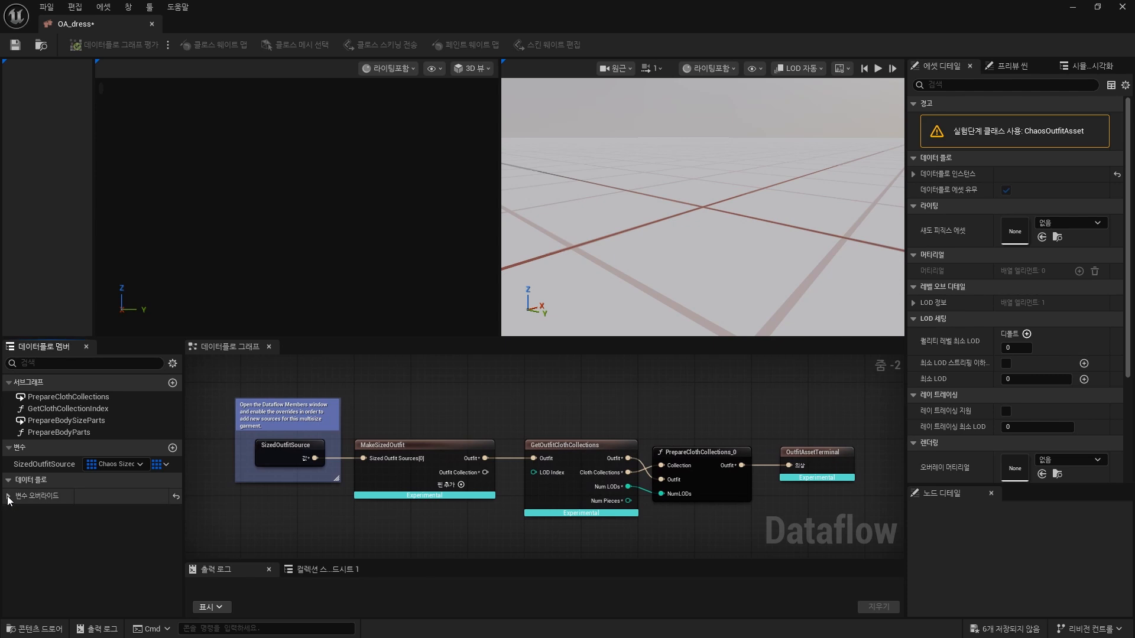
pyautogui.click(29, 512)
pyautogui.click(146, 512)
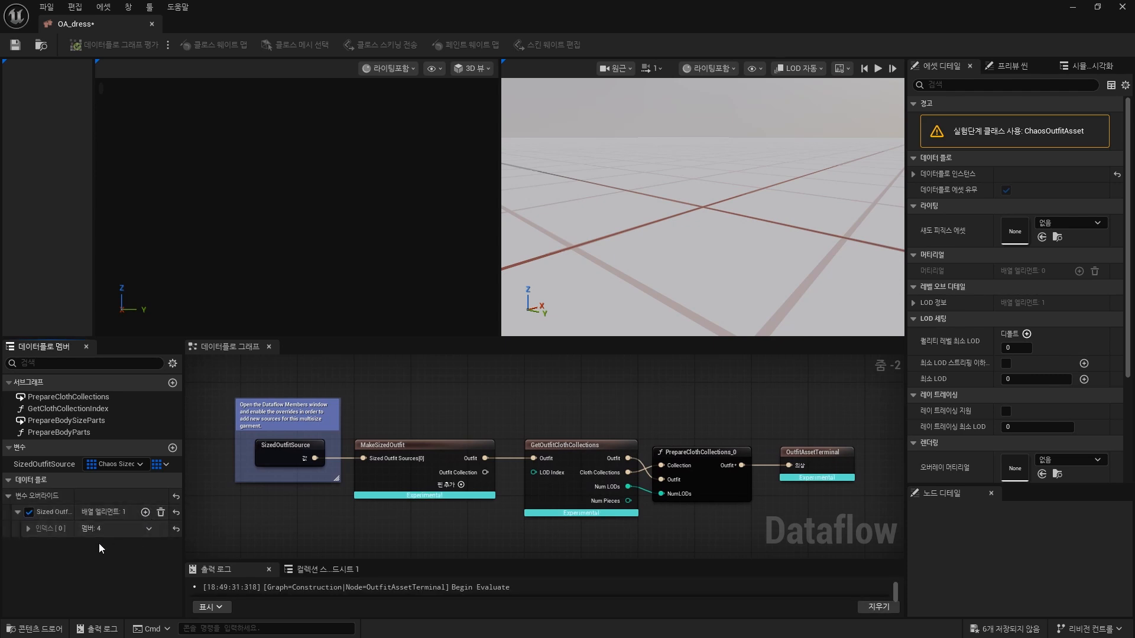
pyautogui.click(33, 527)
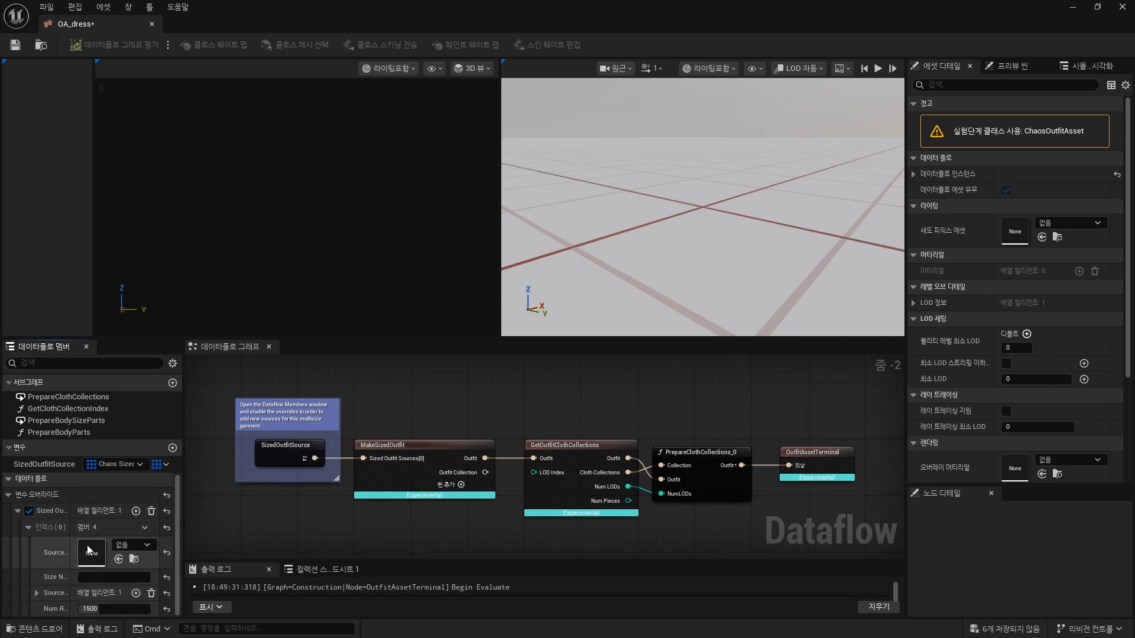
pyautogui.click(133, 545)
pyautogui.click(187, 401)
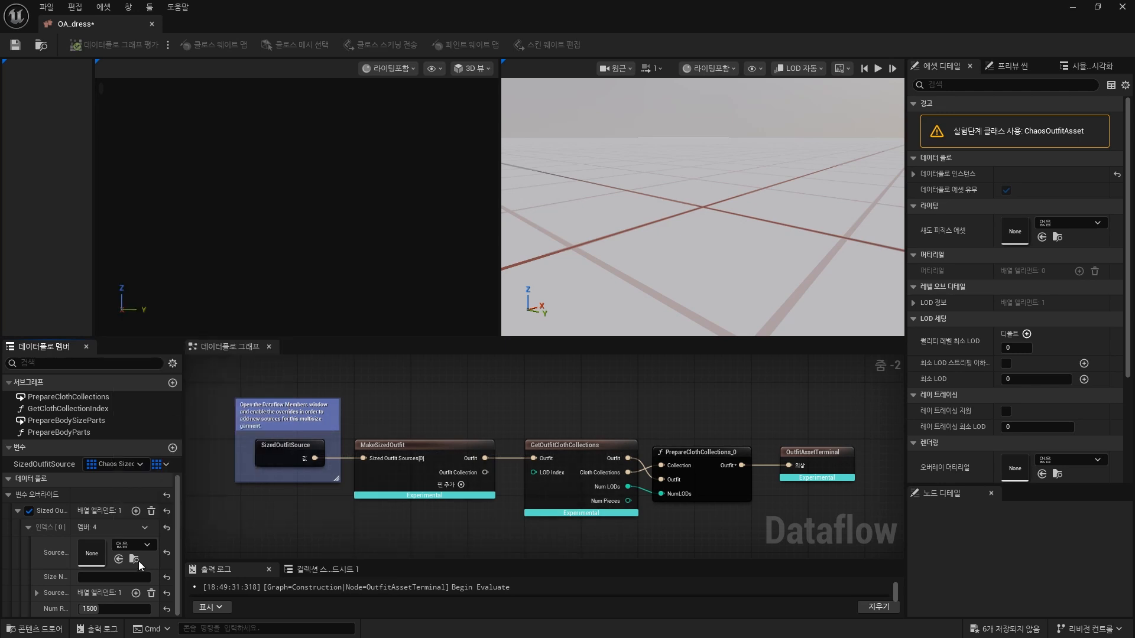
# Assign MH_Smith_CombinedSkelMesh as the source body part of the sized outfit source and save OA_dress.
pyautogui.click(37, 592)
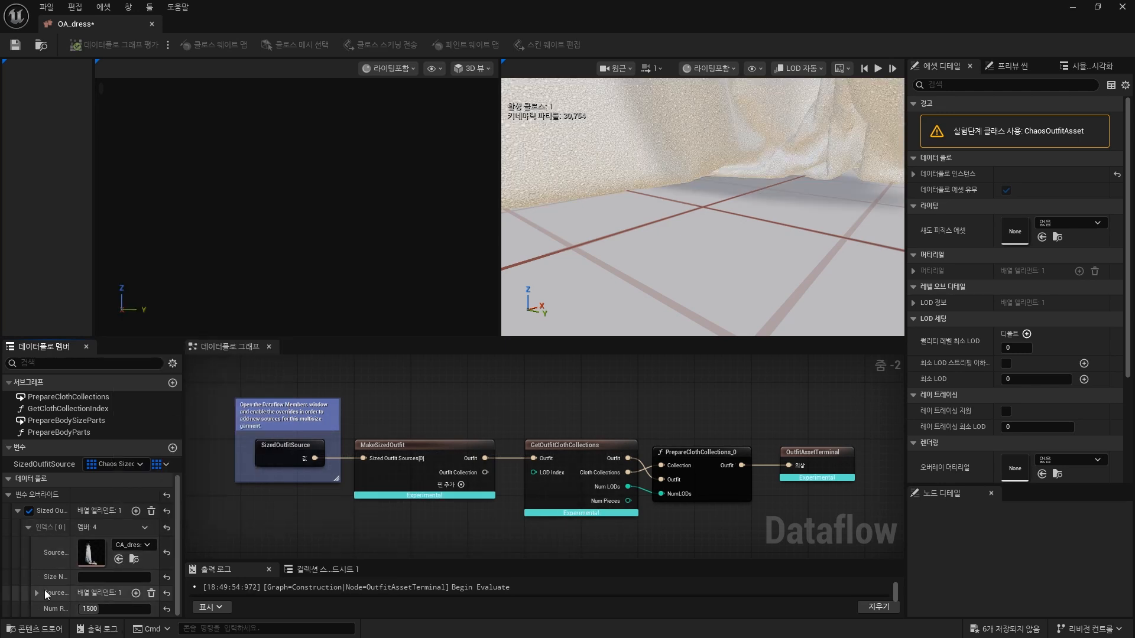
pyautogui.scroll(-2, 52, 554)
pyautogui.click(123, 577)
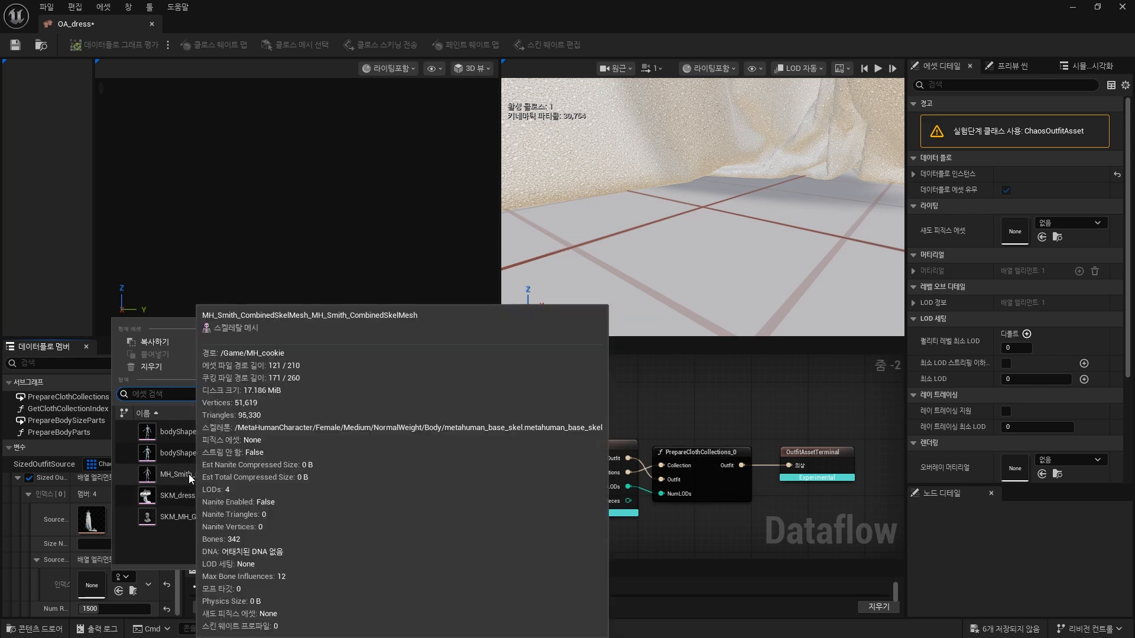
pyautogui.click(190, 474)
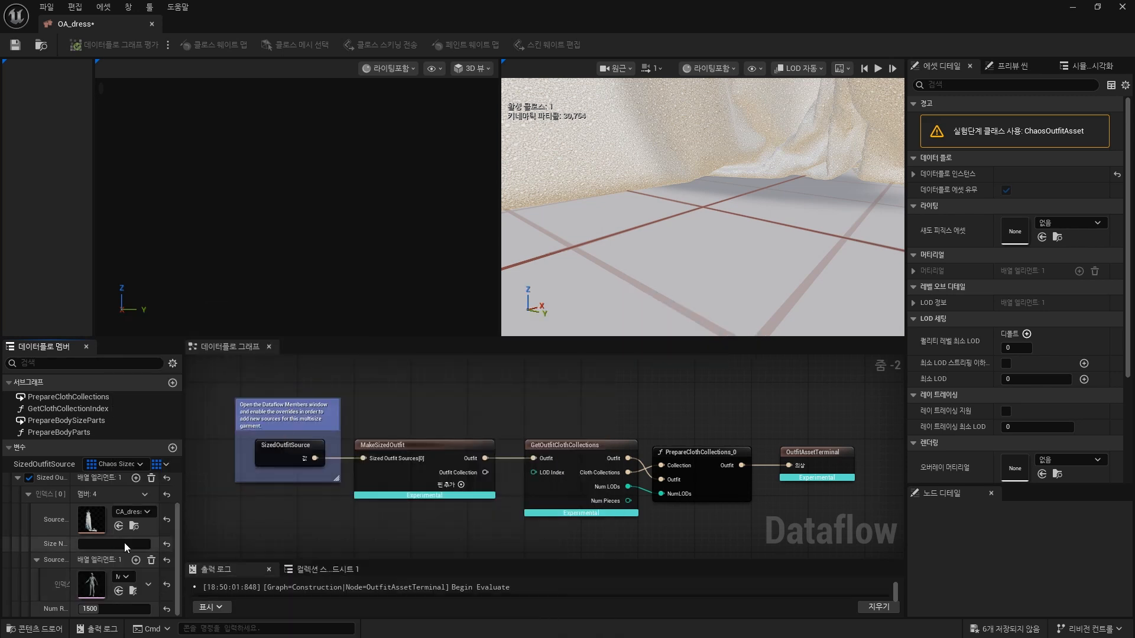
pyautogui.click(16, 47)
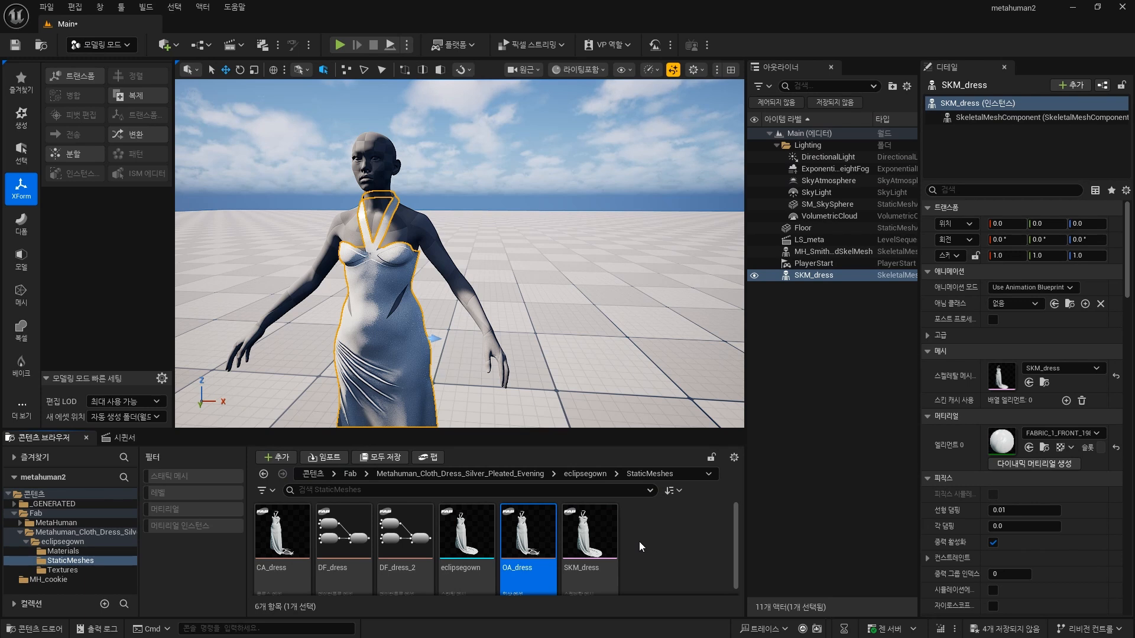
# Create a MetaHuman wardrobe item (메타휴먼 의상 아이템) named WI_dress in the StaticMeshes folder.
pyautogui.rightClick(685, 554)
pyautogui.write('메타휴먼')
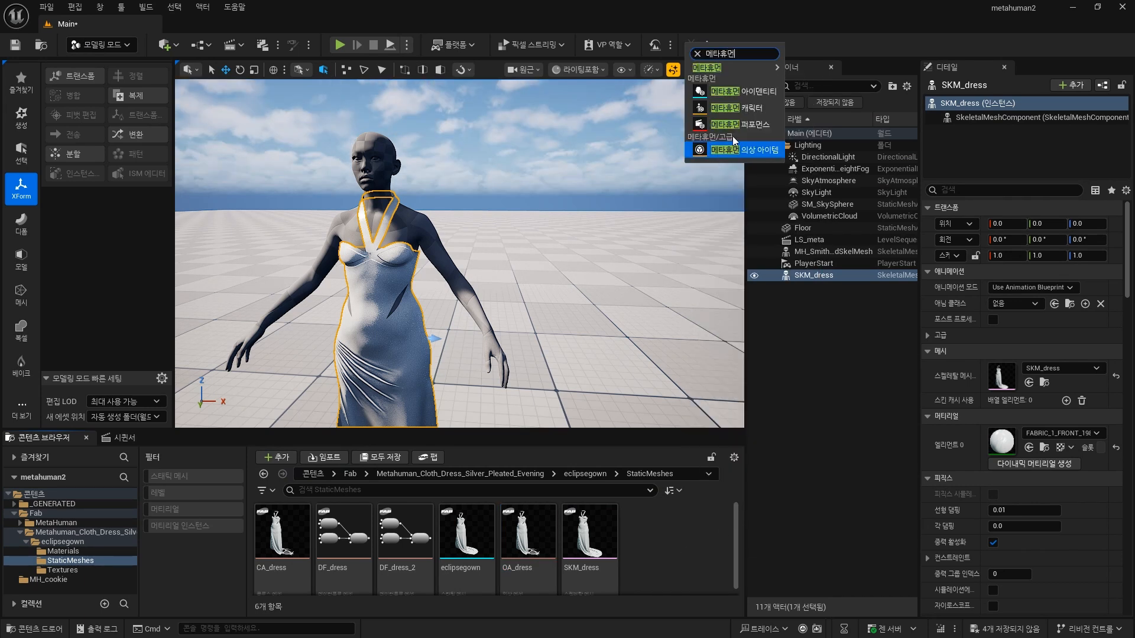
pyautogui.click(720, 148)
pyautogui.write('WI')
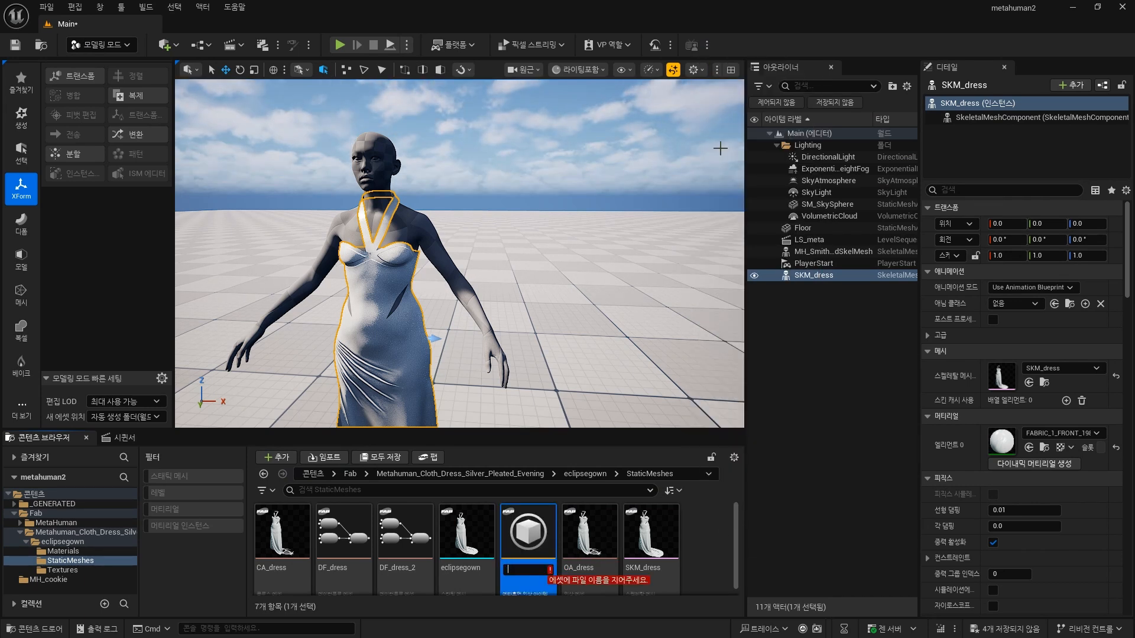
pyautogui.write('_dress')
pyautogui.press('Return')
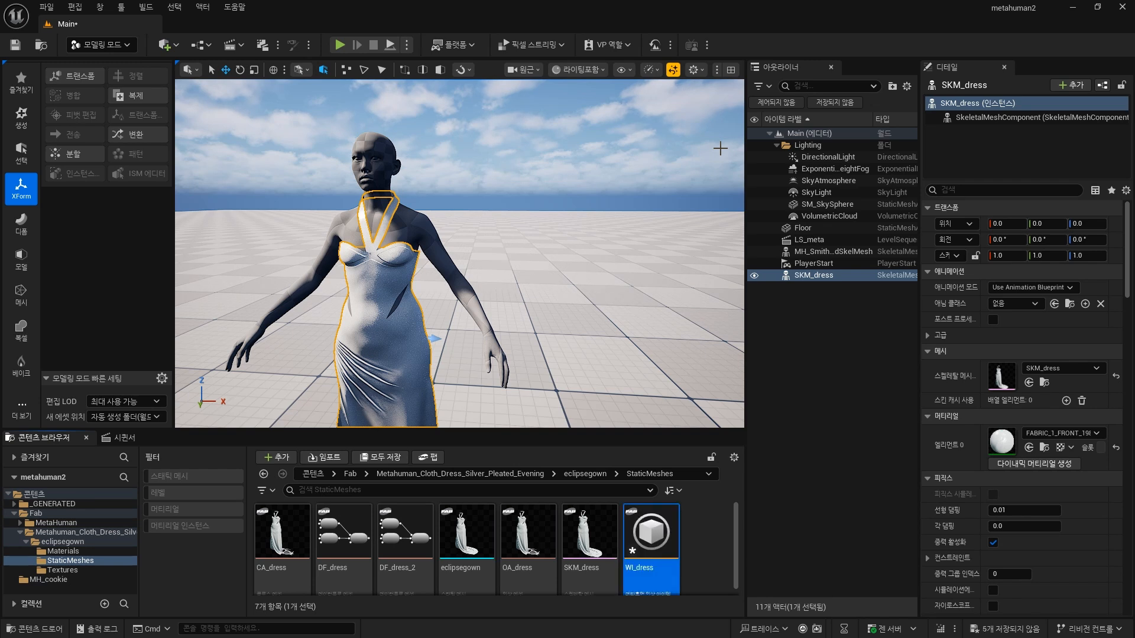
# Open WI_dress and set its Principal Asset to OA_dress.
pyautogui.doubleClick(644, 541)
pyautogui.click(529, 120)
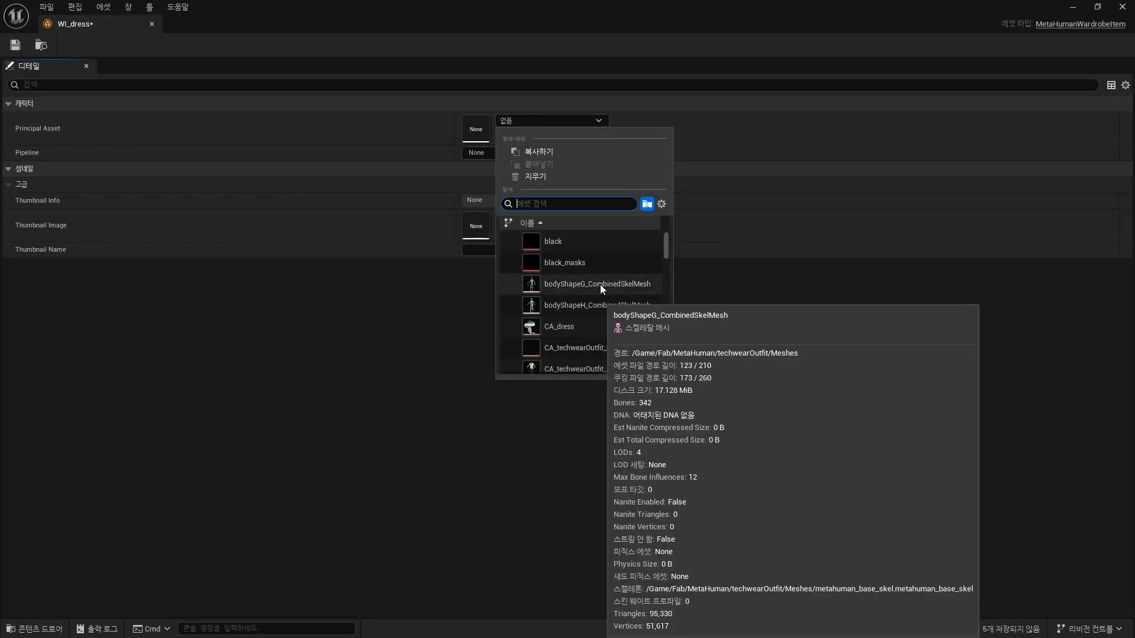
pyautogui.scroll(-2, 621, 285)
pyautogui.scroll(-4, 623, 286)
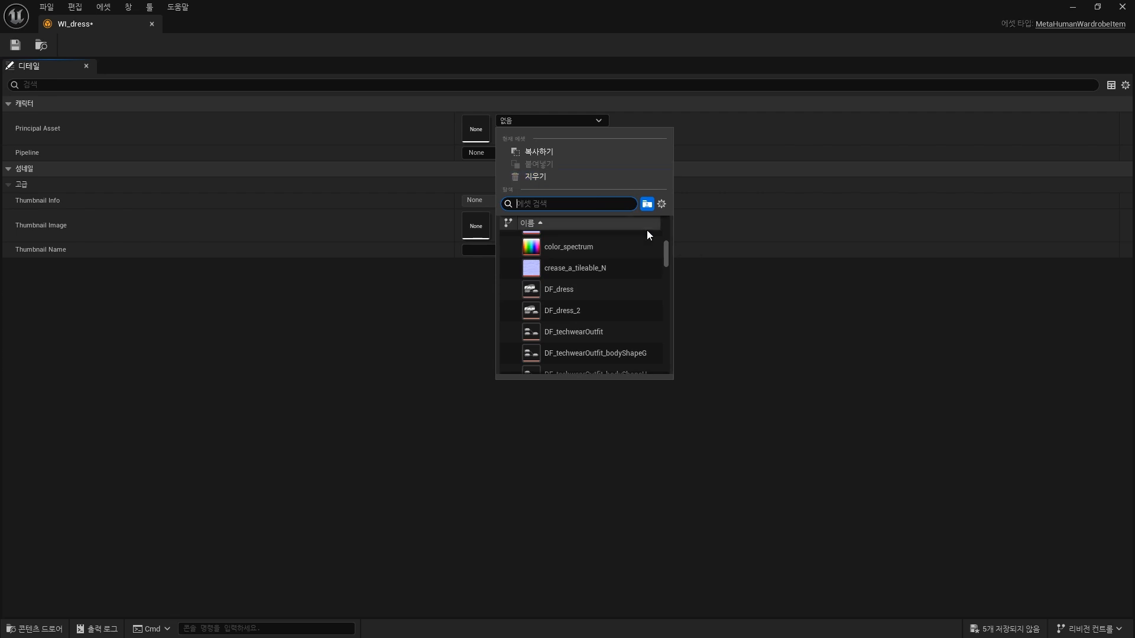
pyautogui.write('dress')
pyautogui.click(572, 322)
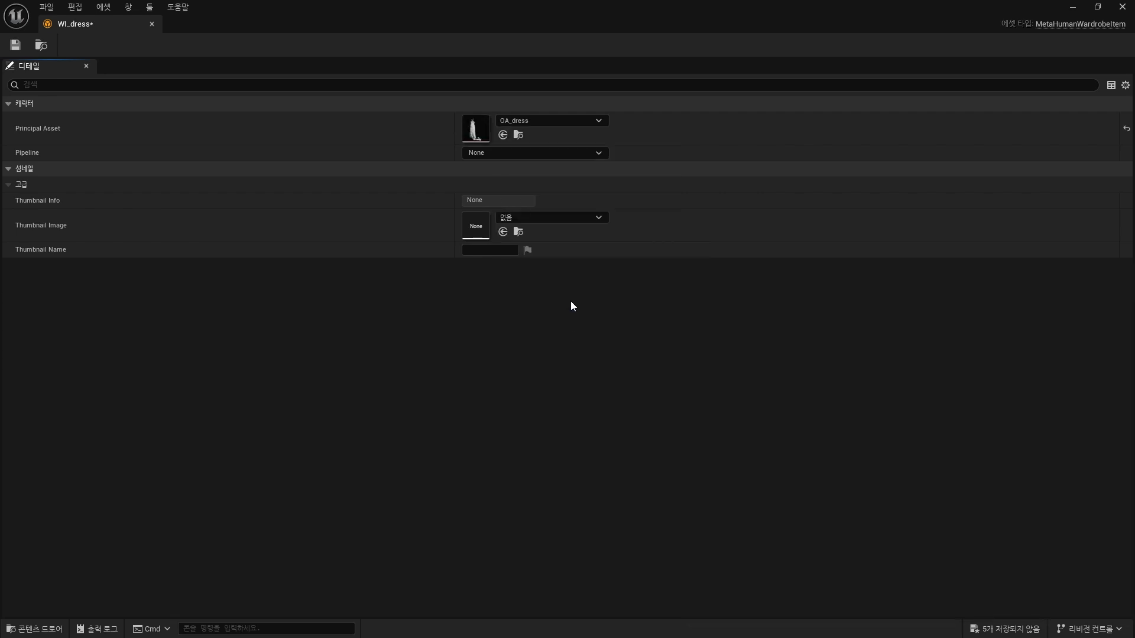
# Set the wardrobe item's Pipeline to MetaHuman Outfit Pipeline and expand its pipeline settings.
pyautogui.click(527, 154)
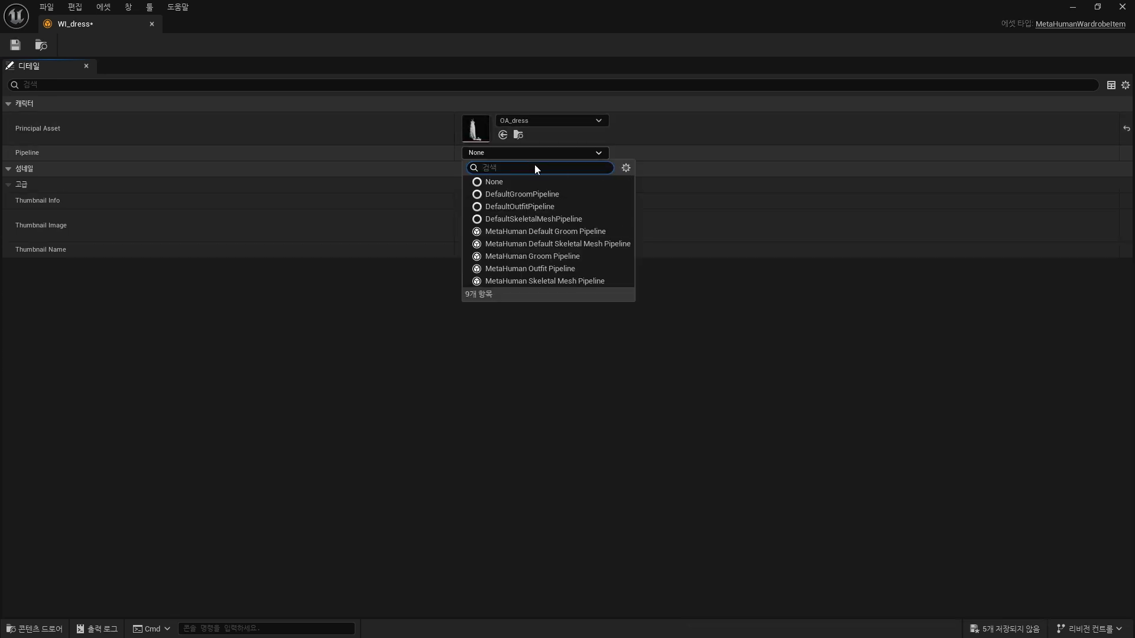
pyautogui.click(583, 267)
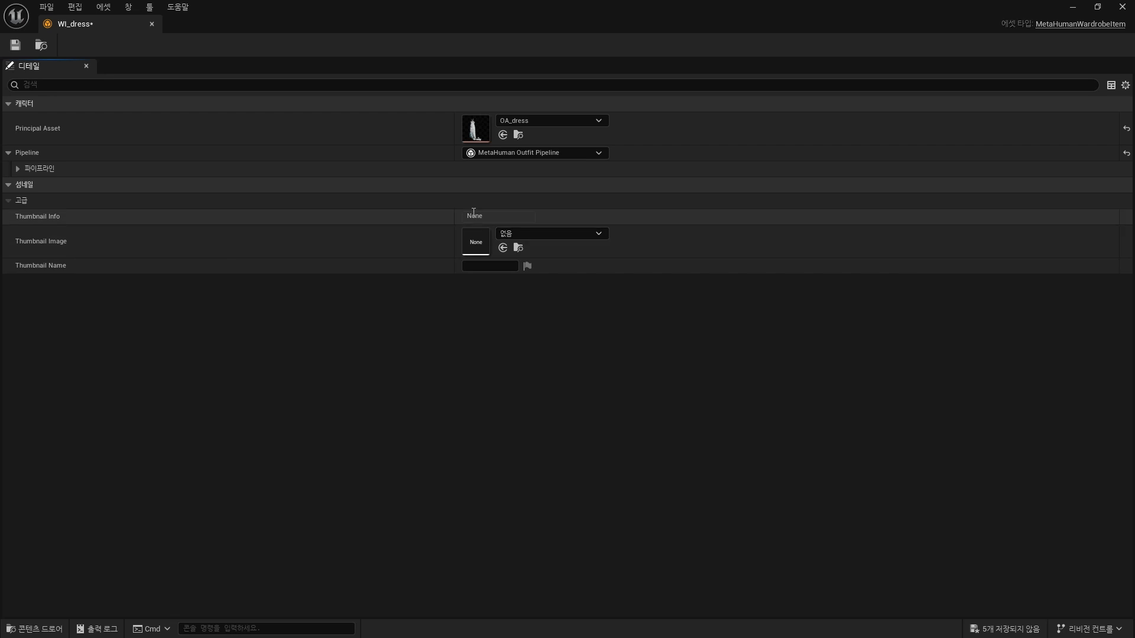
pyautogui.click(65, 170)
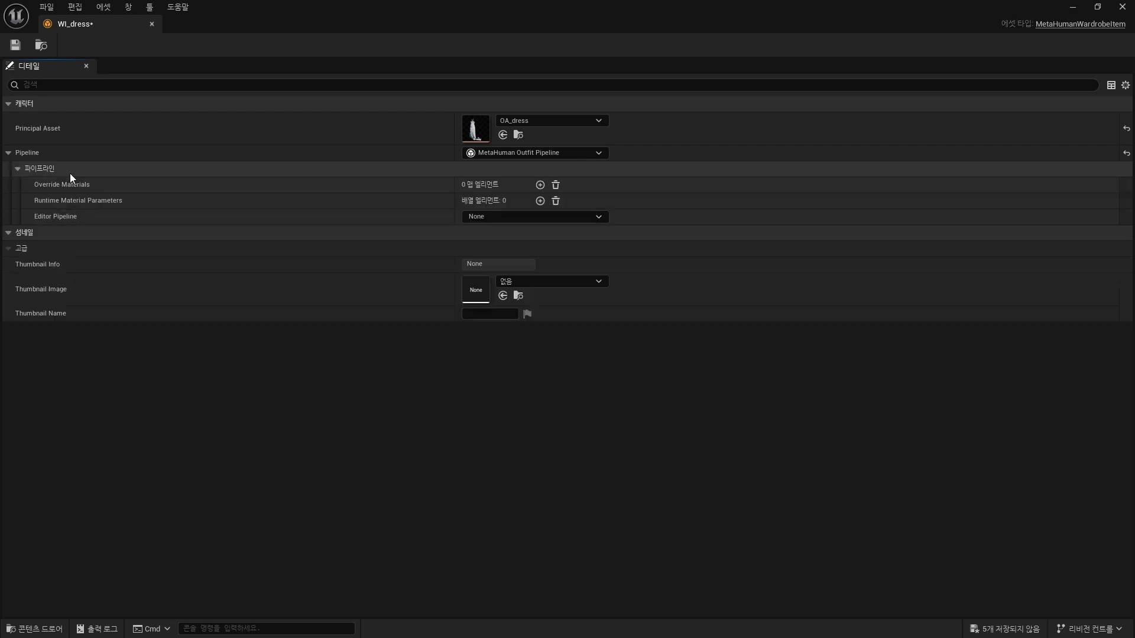
# Set the wardrobe item's Editor Pipeline to MetaHuman Outfit Editor Pipeline, then save and close WI_dress.
pyautogui.click(515, 216)
pyautogui.click(540, 246)
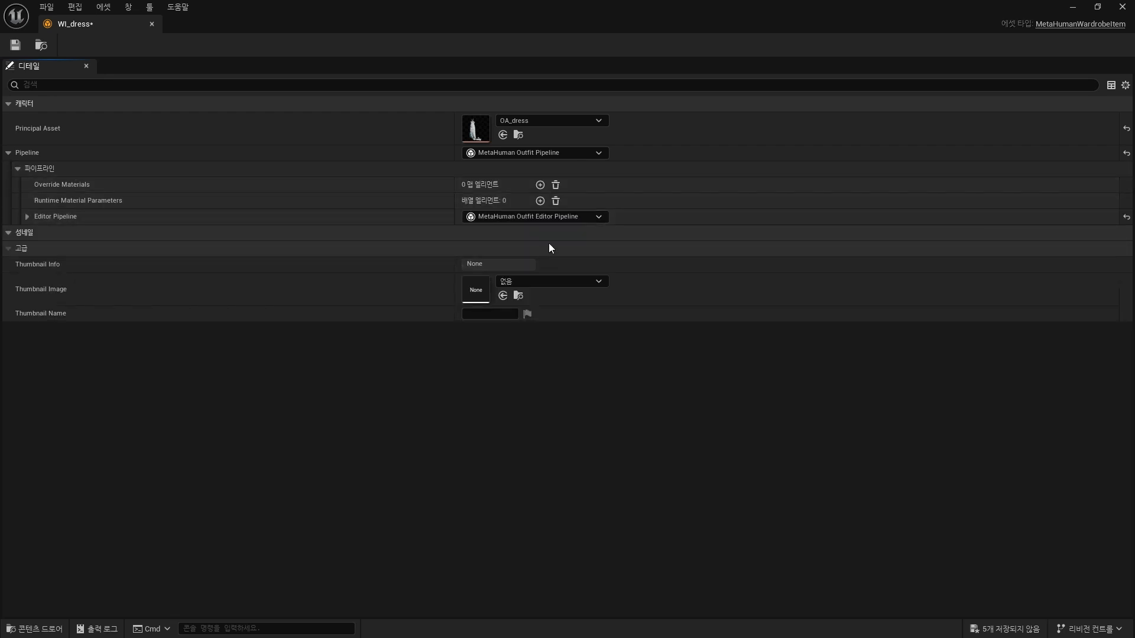
pyautogui.click(14, 45)
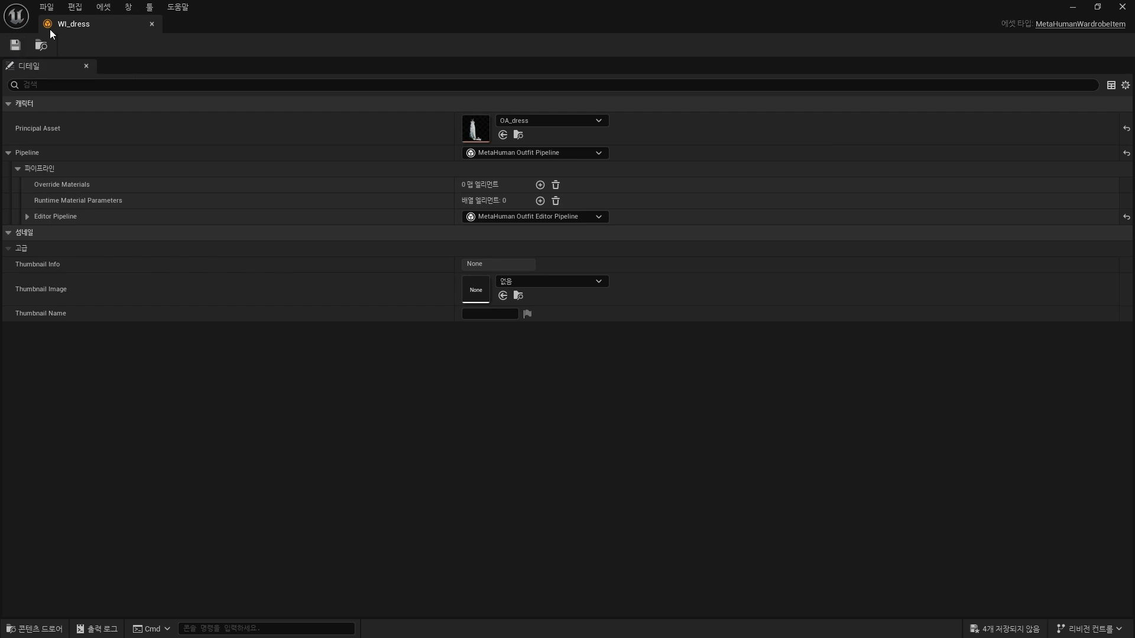
pyautogui.middleClick(70, 21)
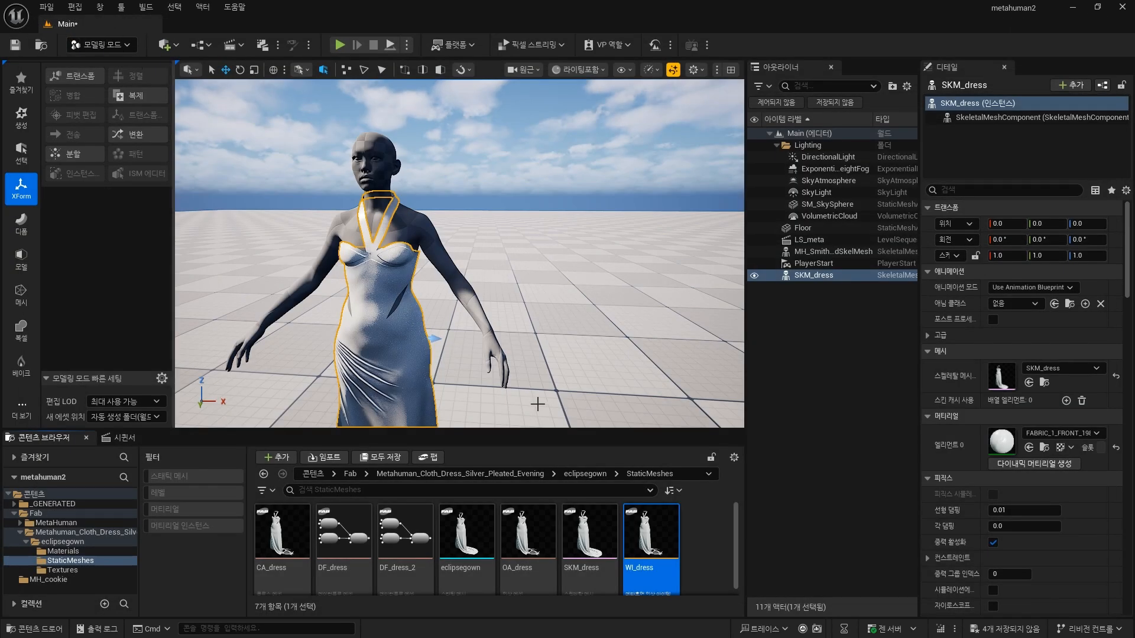
# Open the MH_Smith character from the Content folder and set its preview material to Skin.
pyautogui.click(59, 495)
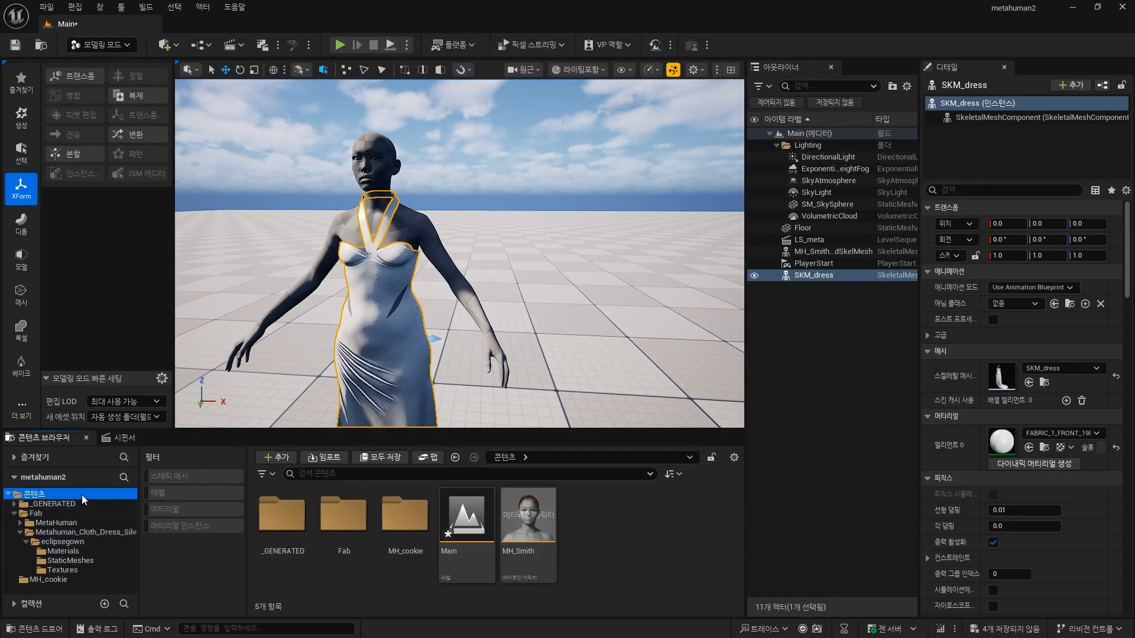
pyautogui.doubleClick(528, 529)
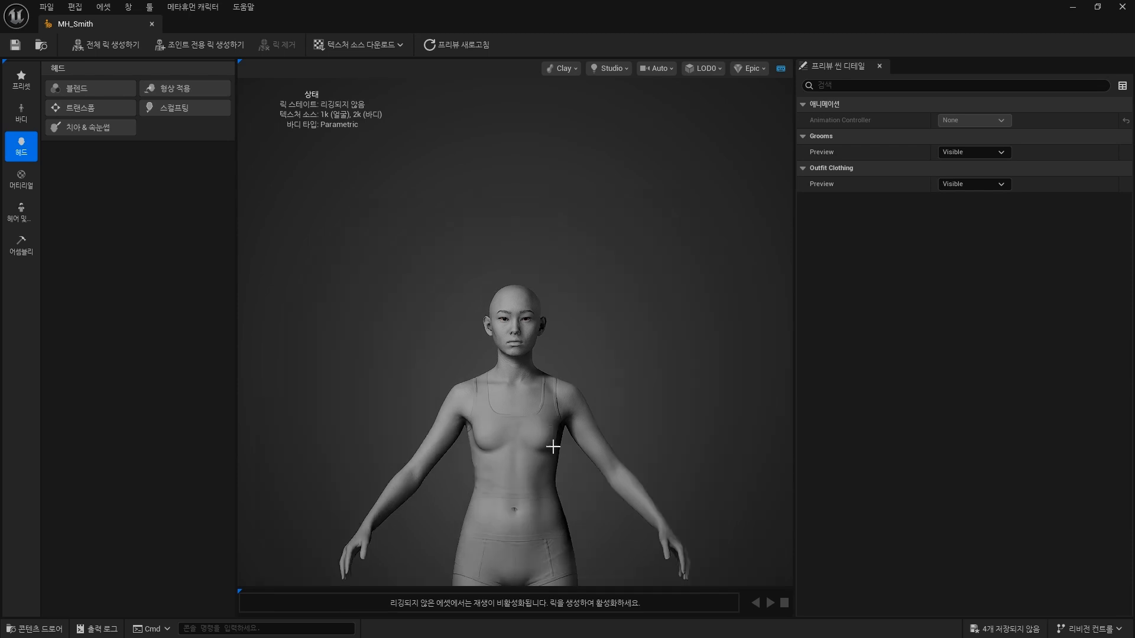
pyautogui.click(560, 68)
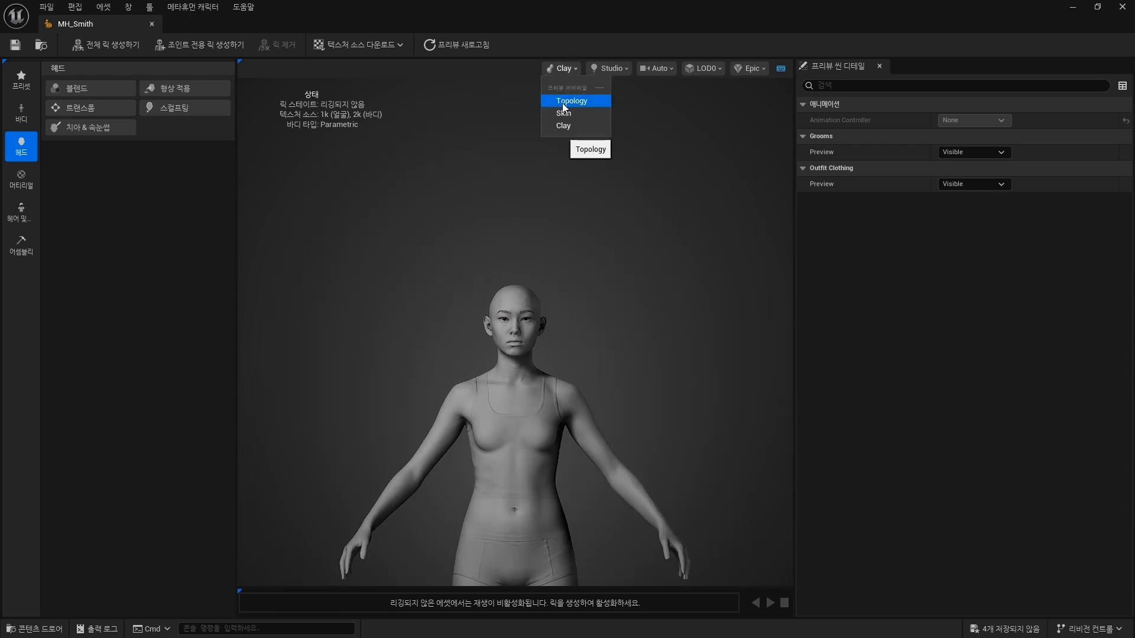
pyautogui.click(562, 103)
# Add WI_dress from the eclipsegown StaticMeshes folder to the outfit clothing section of MH_Smith's hair and clothing settings.
pyautogui.click(22, 213)
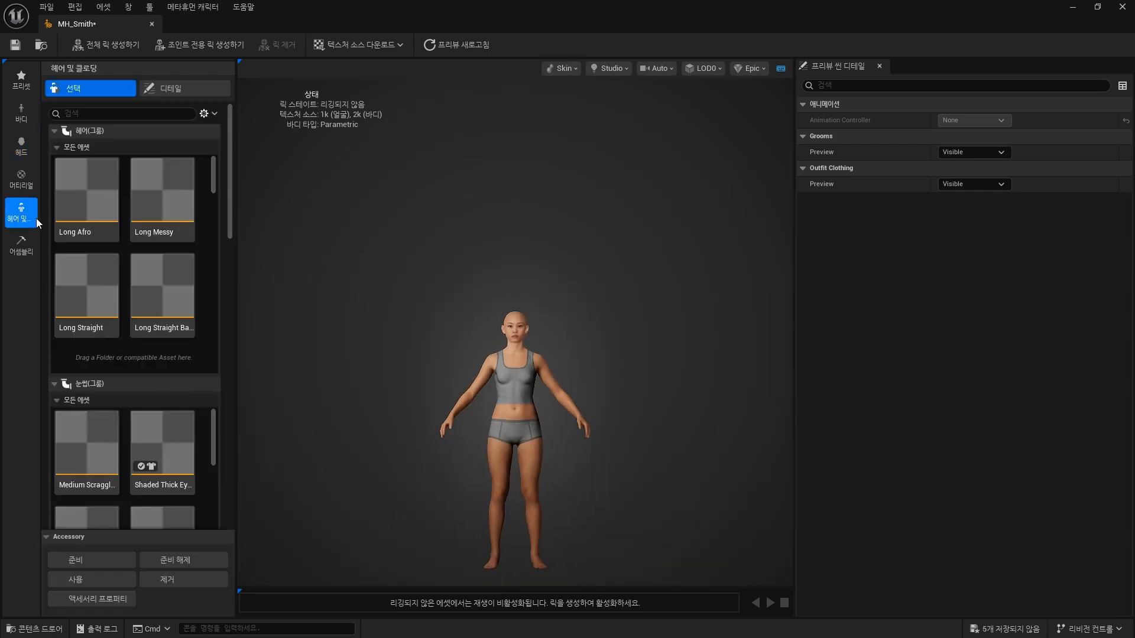
pyautogui.moveTo(228, 202); pyautogui.dragTo(193, 460)
pyautogui.hotkey('ctrl', 'space')
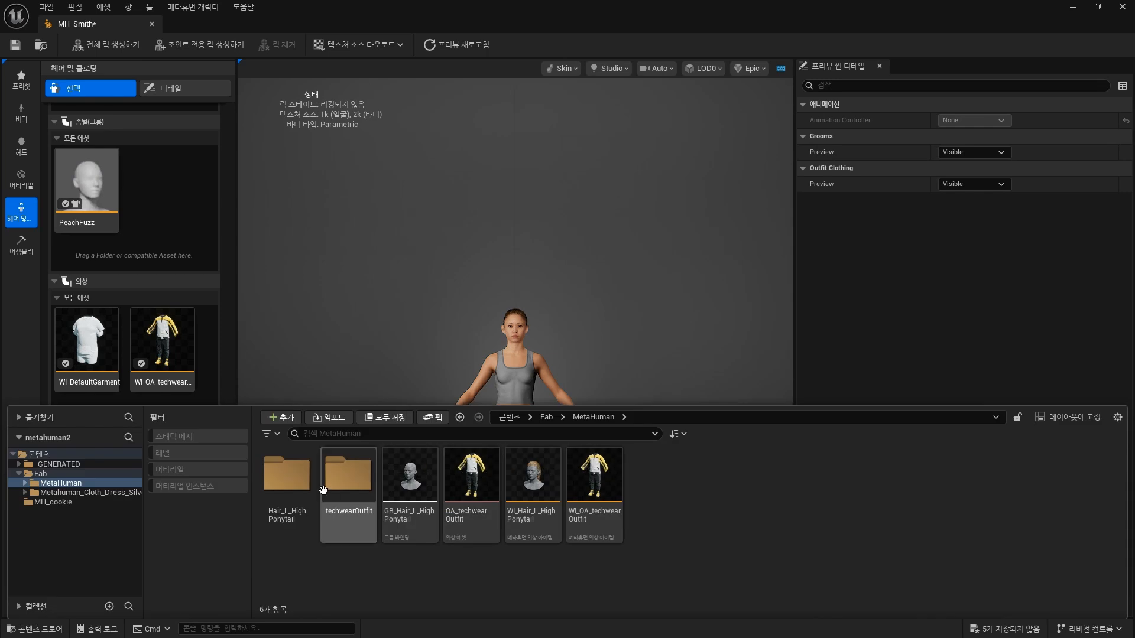
pyautogui.click(94, 491)
pyautogui.doubleClick(286, 473)
pyautogui.doubleClick(348, 473)
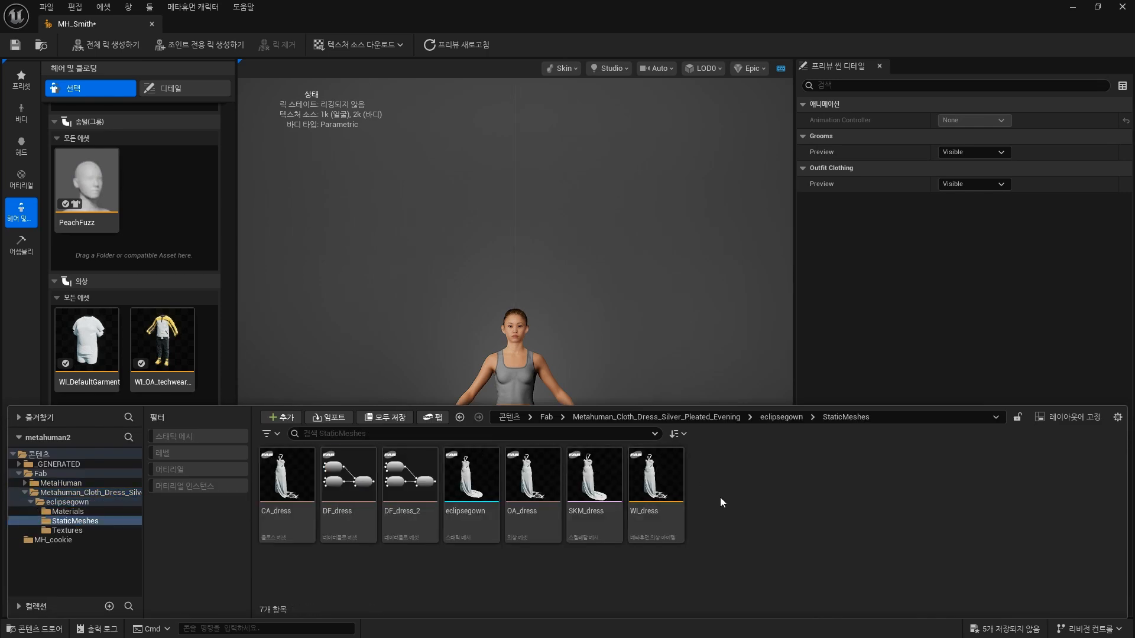
pyautogui.moveTo(656, 479); pyautogui.dragTo(190, 407)
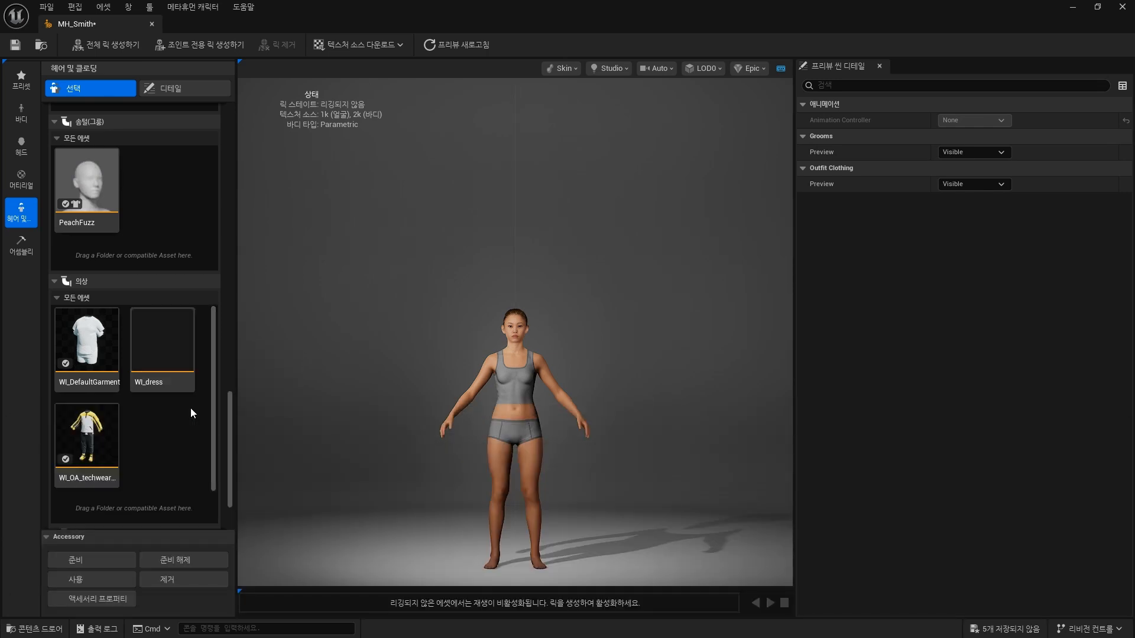
# Put the WI_dress outfit on the character and inspect its fit in the preview.
pyautogui.scroll(-2, 177, 355)
pyautogui.click(173, 329)
pyautogui.scroll(3, 552, 466)
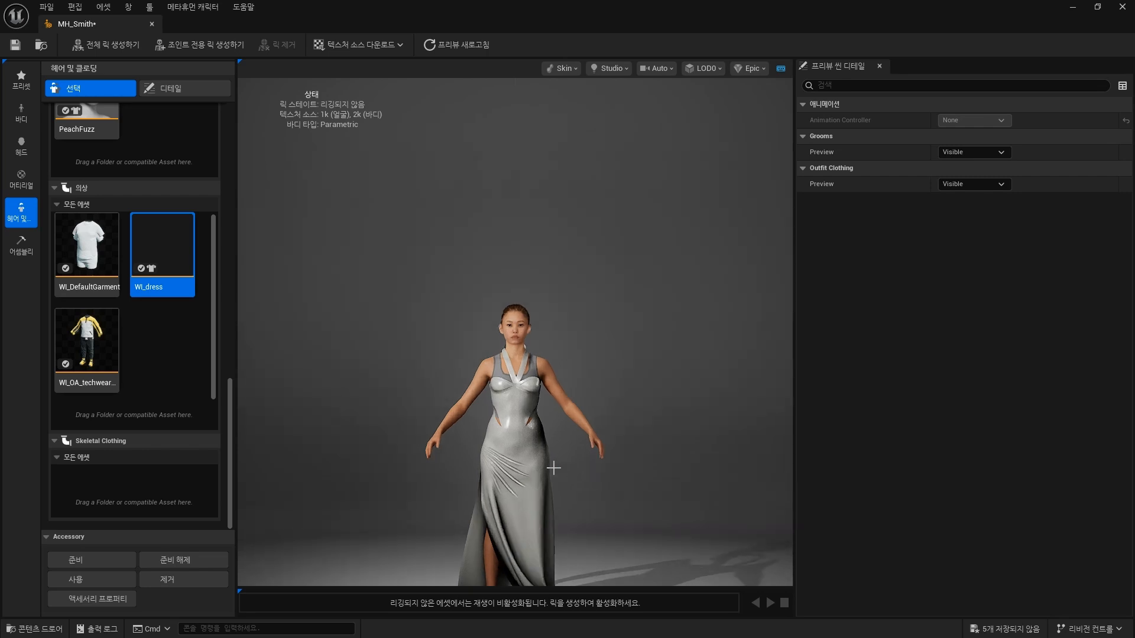
pyautogui.moveTo(552, 467); pyautogui.dragTo(596, 468)
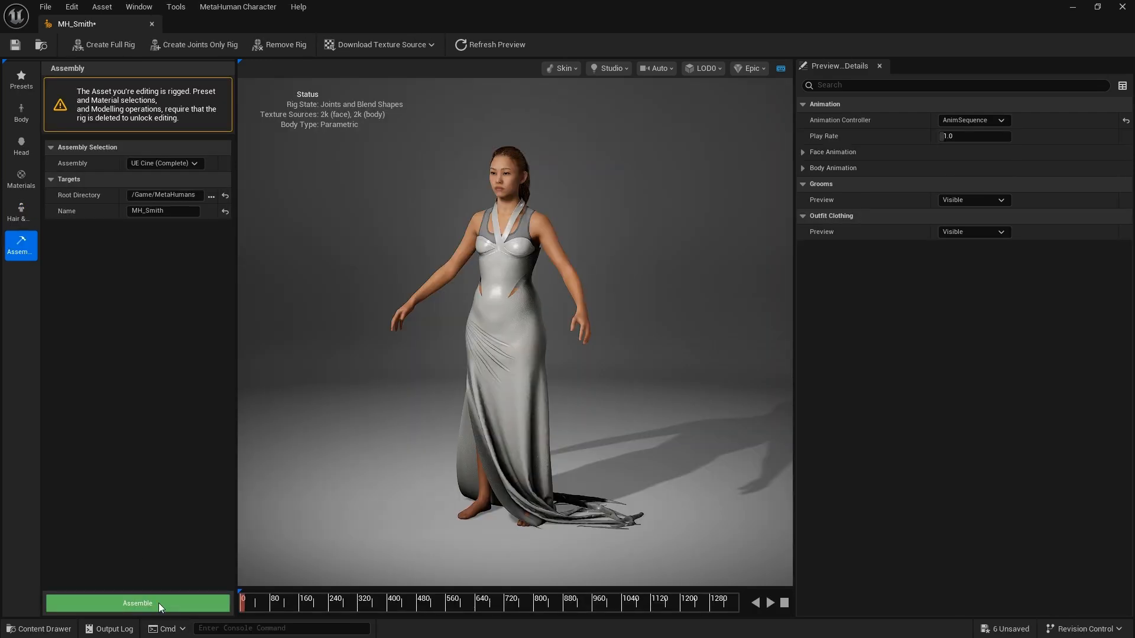
# Assemble the character with UE Cine (Complete) and open the generated MetaHumans/MH_Smith folder.
pyautogui.click(159, 604)
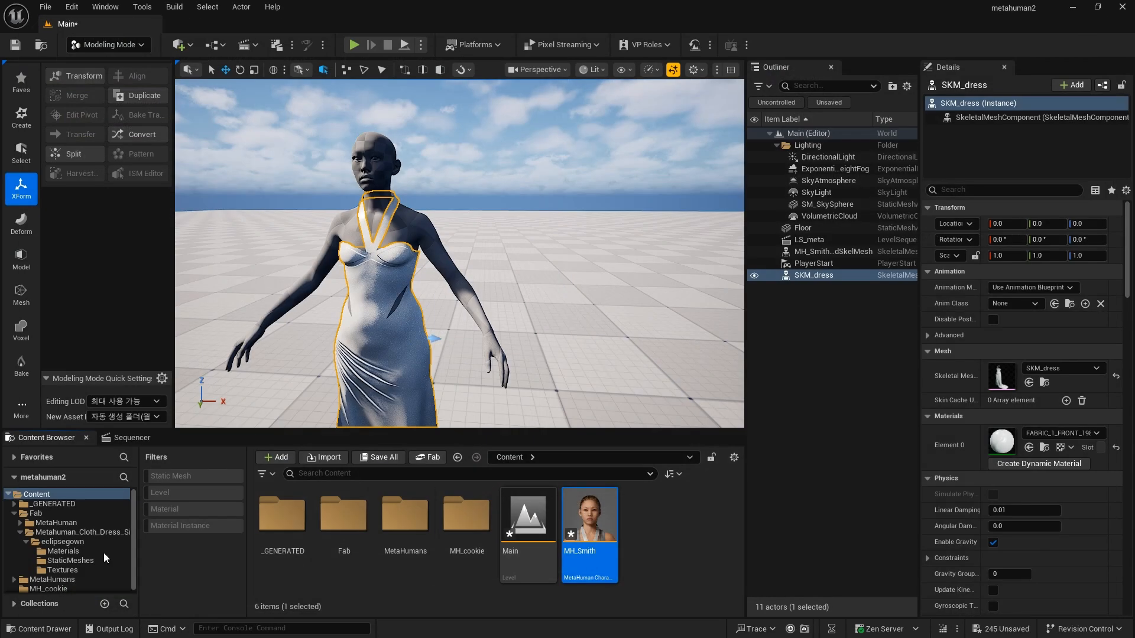
pyautogui.doubleClick(404, 514)
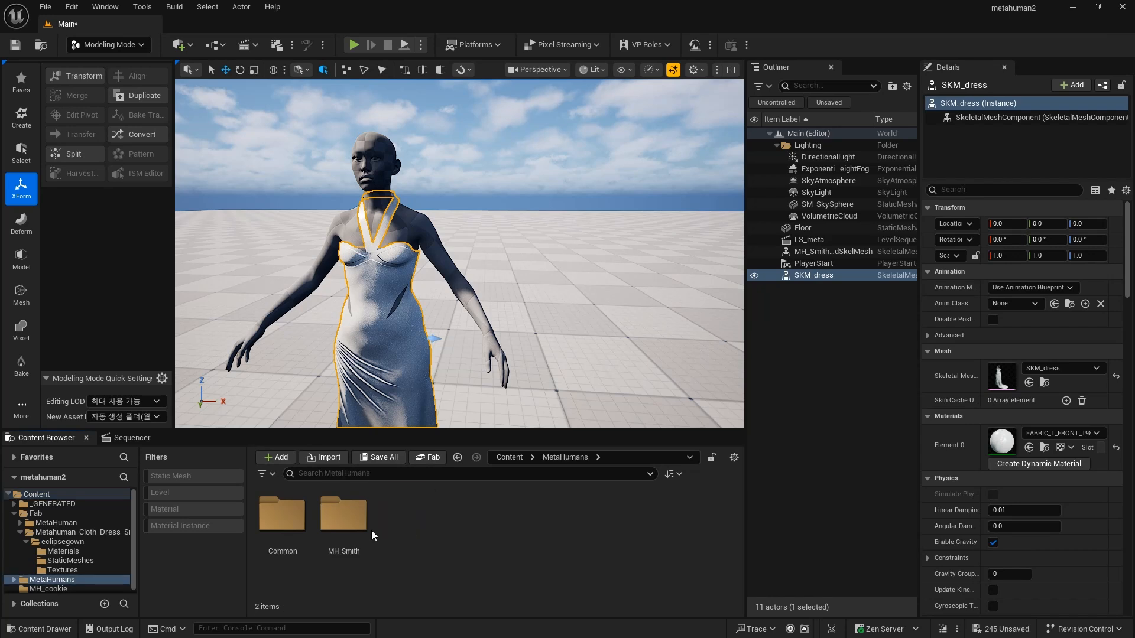
pyautogui.doubleClick(343, 514)
# Delete the SKM_dress and combined body meshes from the level and place BP_MH_Smith on the floor instead.
pyautogui.press('Delete')
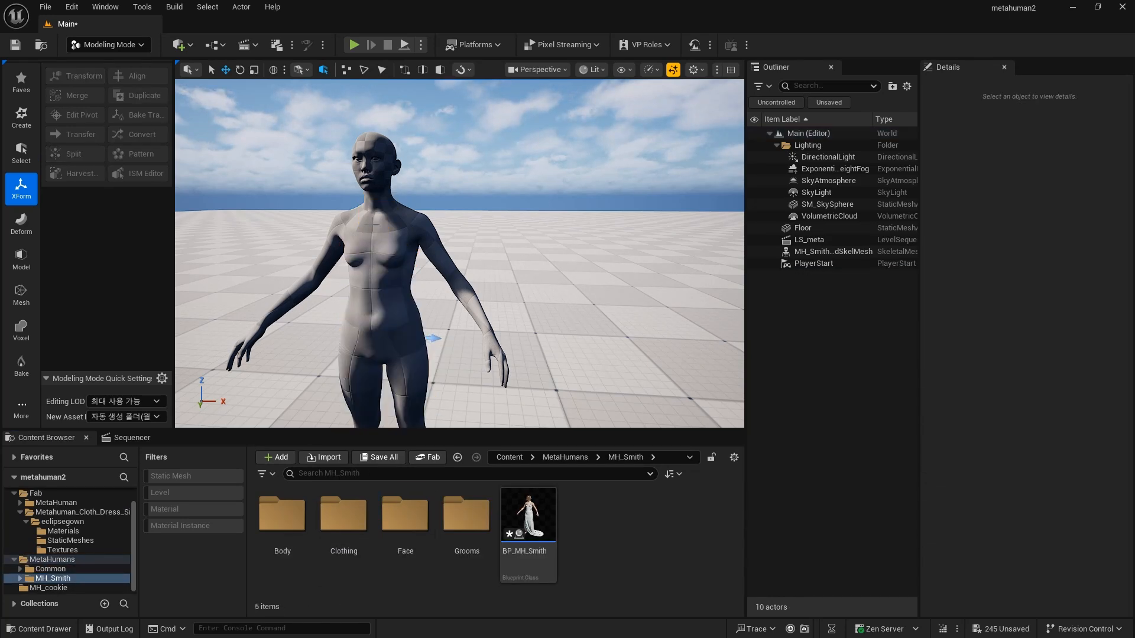
pyautogui.click(381, 283)
pyautogui.press('Delete')
pyautogui.moveTo(528, 514); pyautogui.dragTo(474, 393)
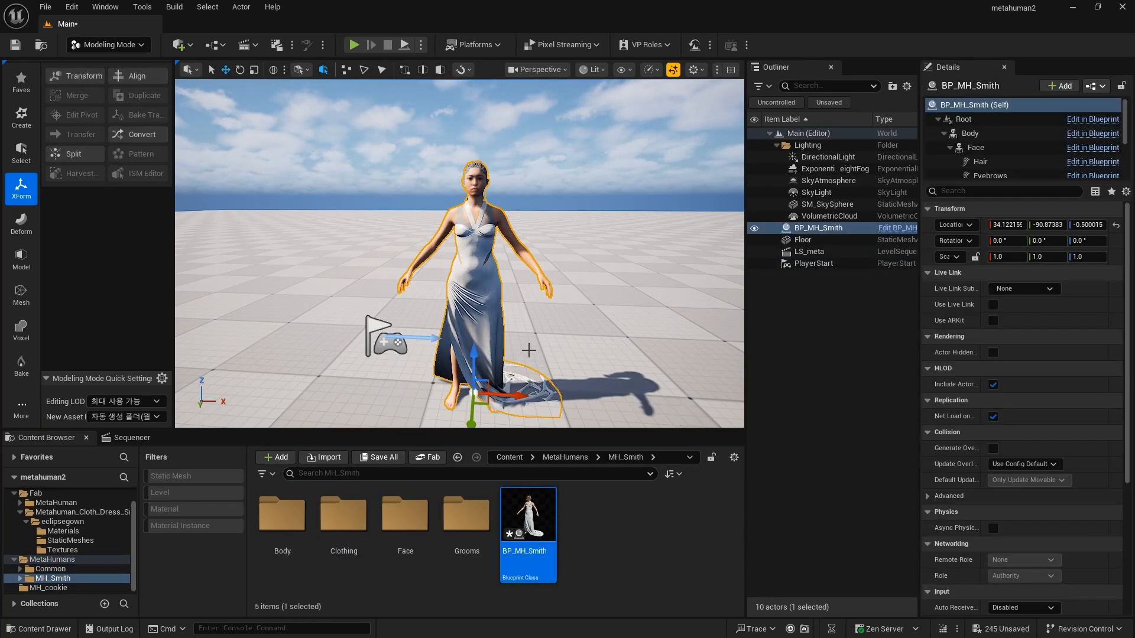
pyautogui.press('Escape')
pyautogui.moveTo(527, 325); pyautogui.dragTo(526, 272, button='right')
pyautogui.moveTo(459, 253); pyautogui.dragTo(591, 301, button='right')
pyautogui.moveTo(516, 319); pyautogui.dragTo(473, 261, button='right')
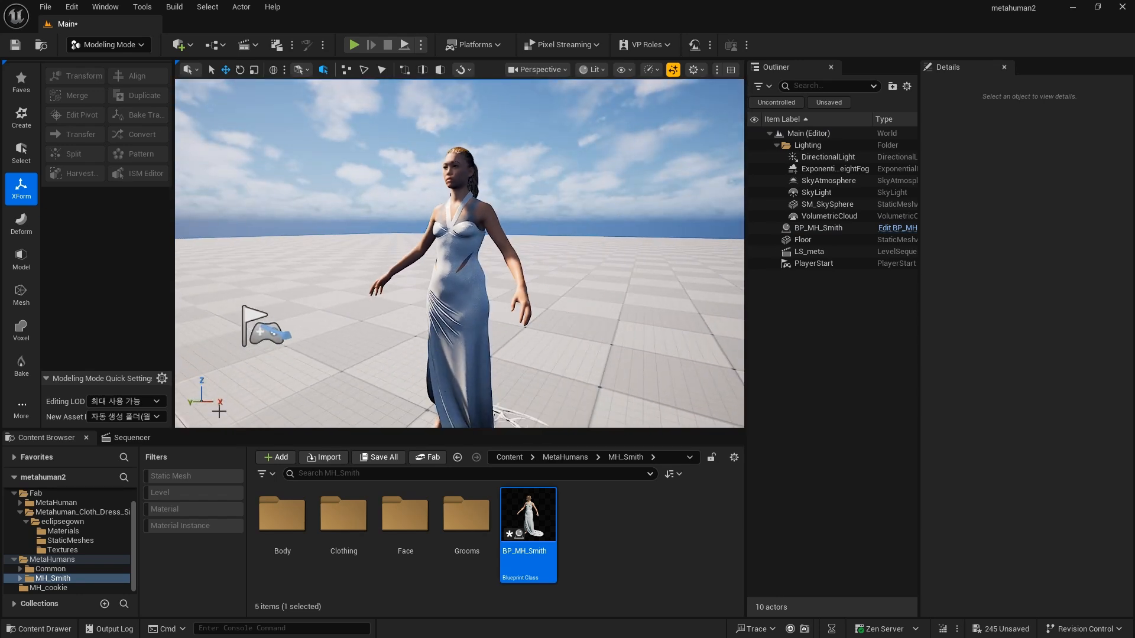
# Create a new folder named anim in the Content folder.
pyautogui.scroll(1, 13, 525)
pyautogui.click(38, 494)
pyautogui.rightClick(634, 526)
pyautogui.click(674, 98)
pyautogui.write('ㅁ')
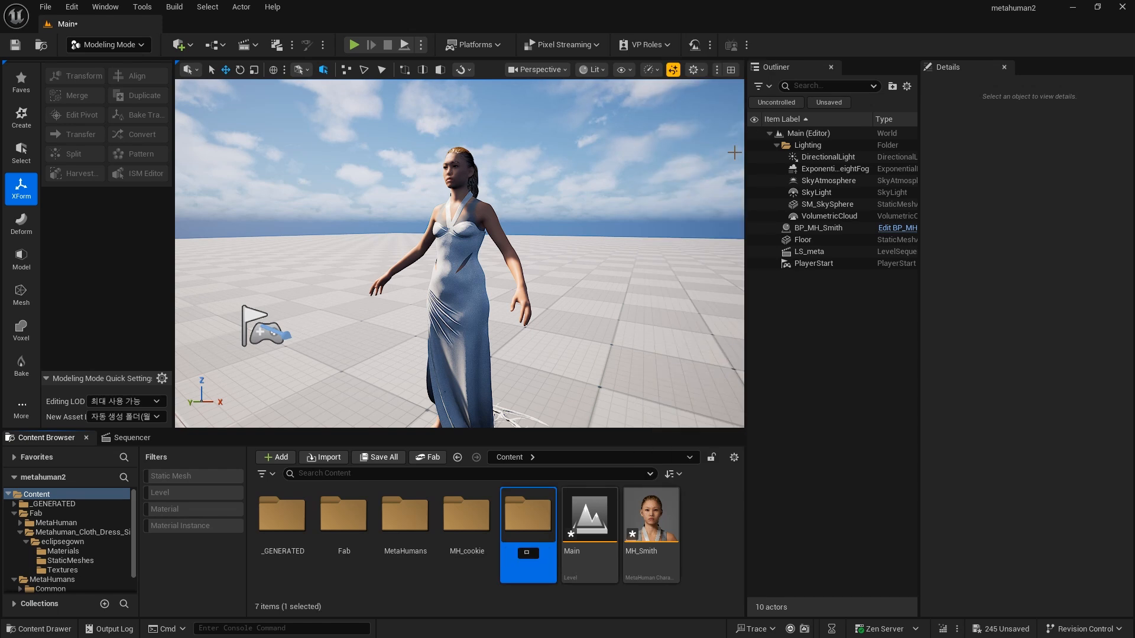
pyautogui.press('Return')
# Import the Walking character animation file into the anim folder.
pyautogui.doubleClick(343, 515)
pyautogui.moveTo(347, 408); pyautogui.dragTo(448, 540)
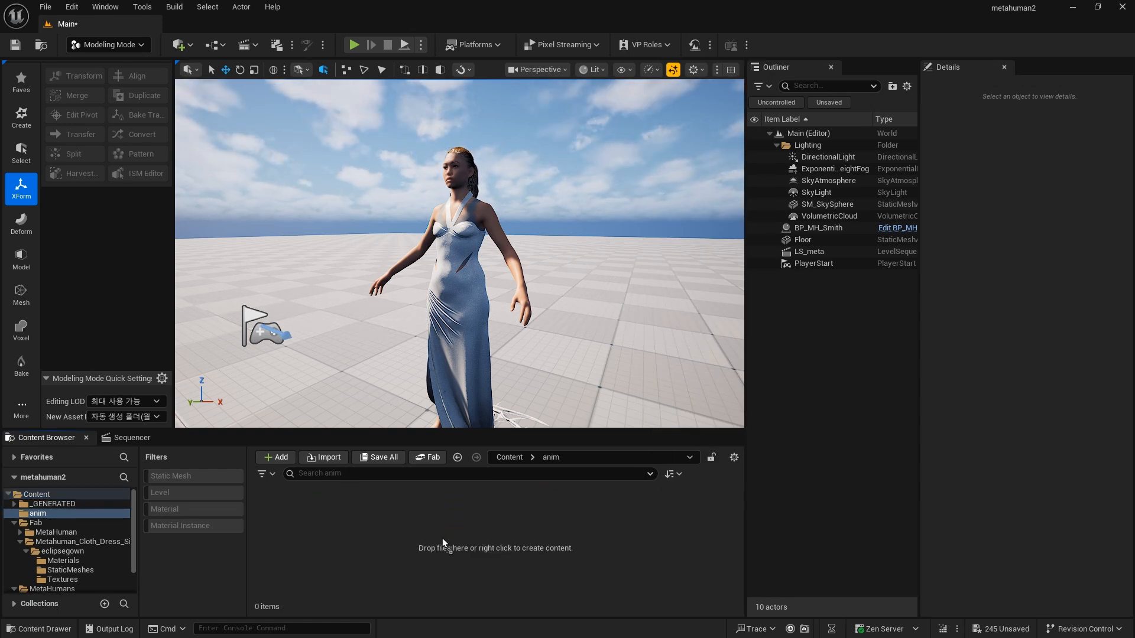
pyautogui.click(711, 506)
# Start retargeting Walking_Anim and set the target skeletal mesh to SKM_MH_Smith_BodyMesh.
pyautogui.click(343, 529)
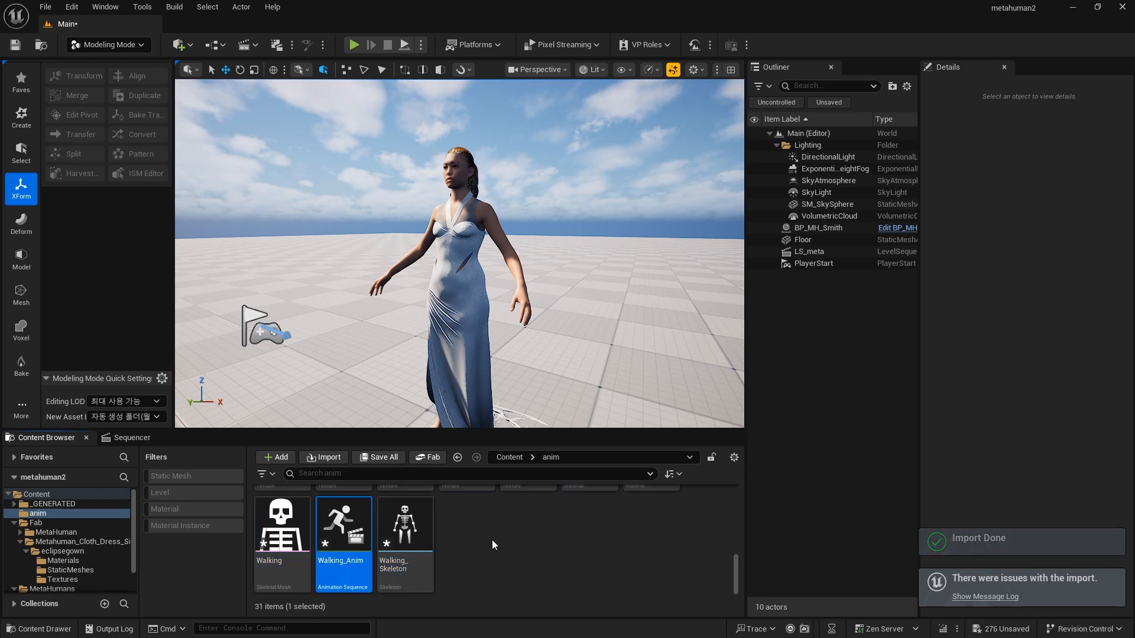
pyautogui.rightClick(342, 528)
pyautogui.click(404, 132)
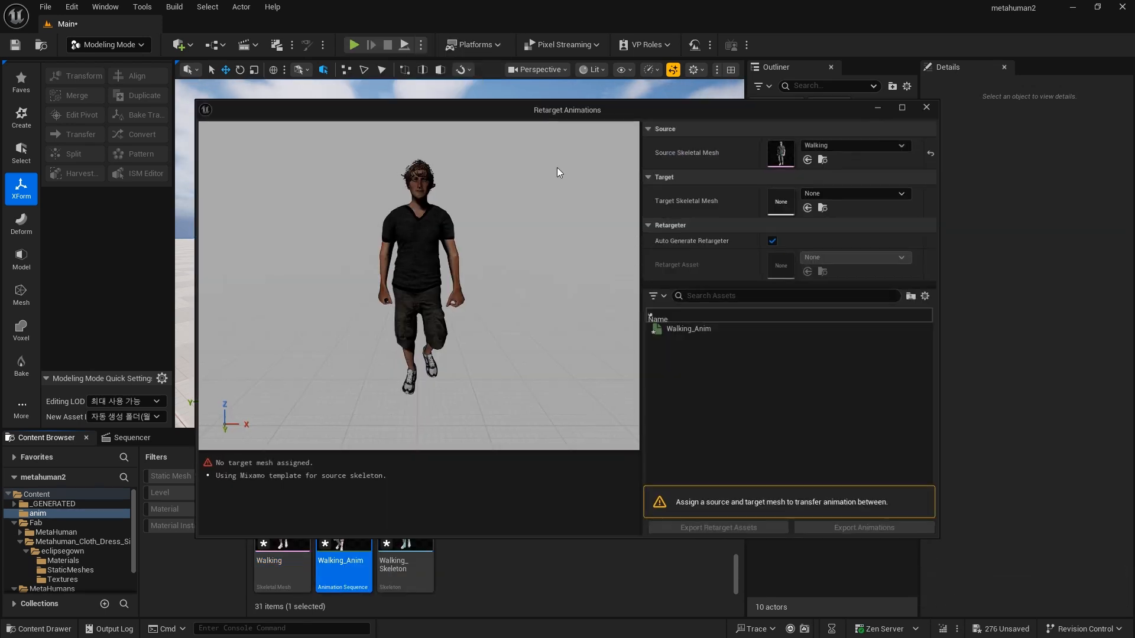
pyautogui.click(824, 191)
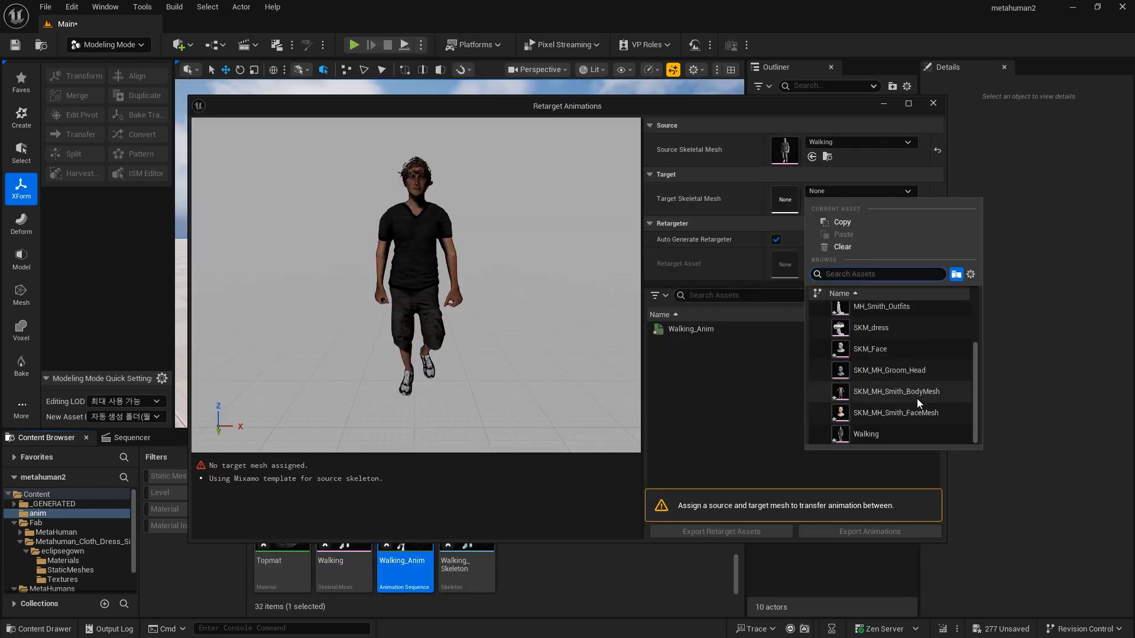
pyautogui.click(916, 392)
# Export the retargeted Walking_Anim to the MH_cookie folder.
pyautogui.click(830, 330)
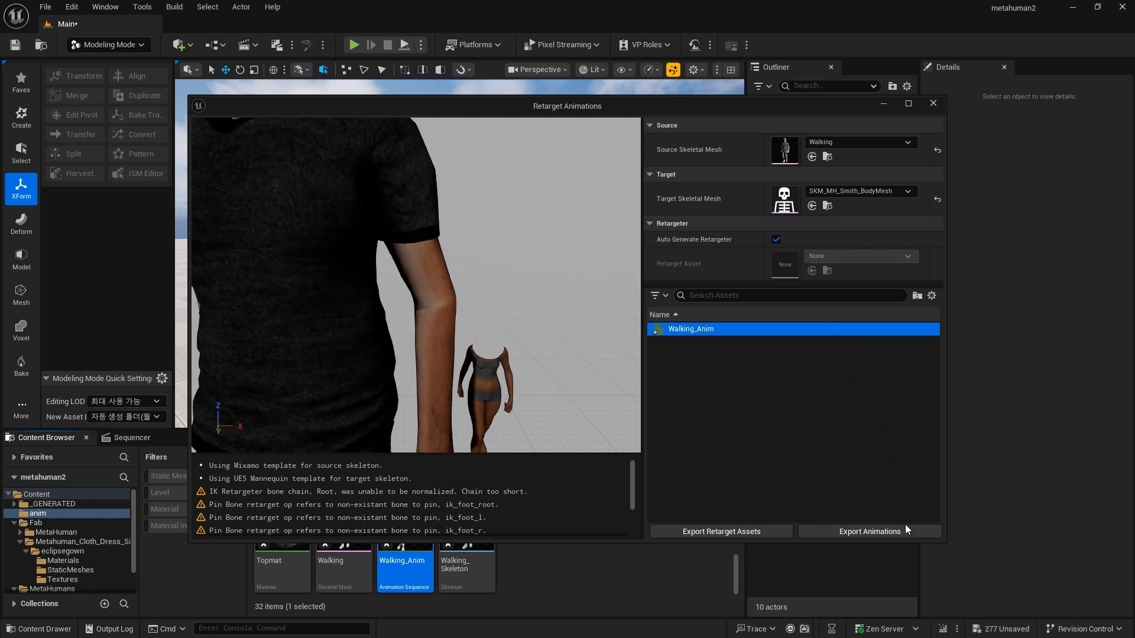
pyautogui.click(903, 530)
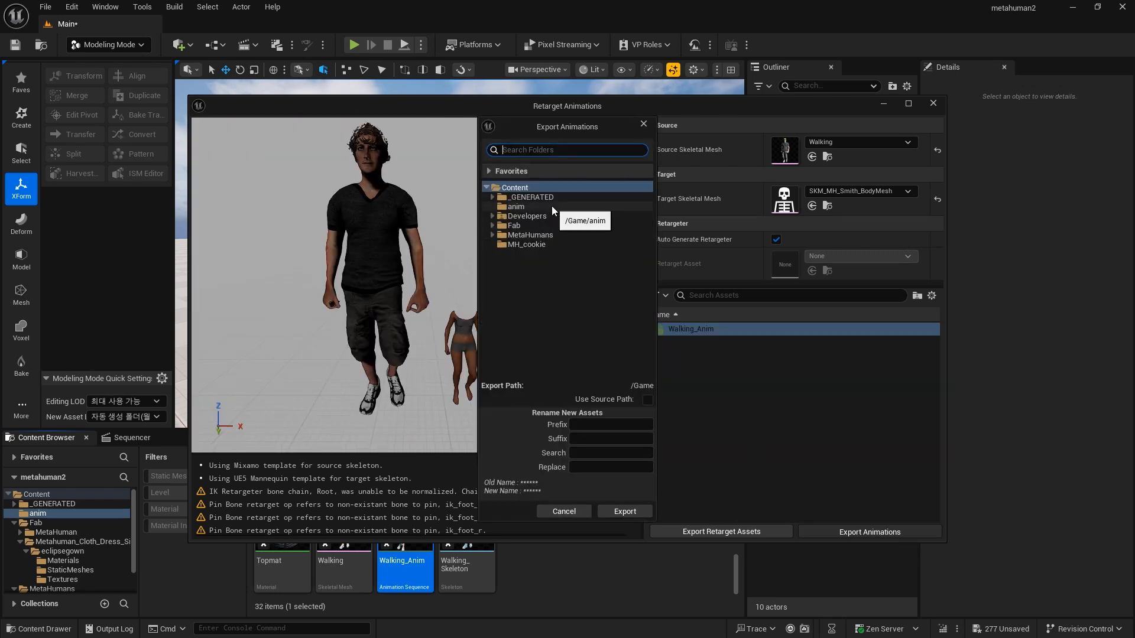
pyautogui.click(548, 243)
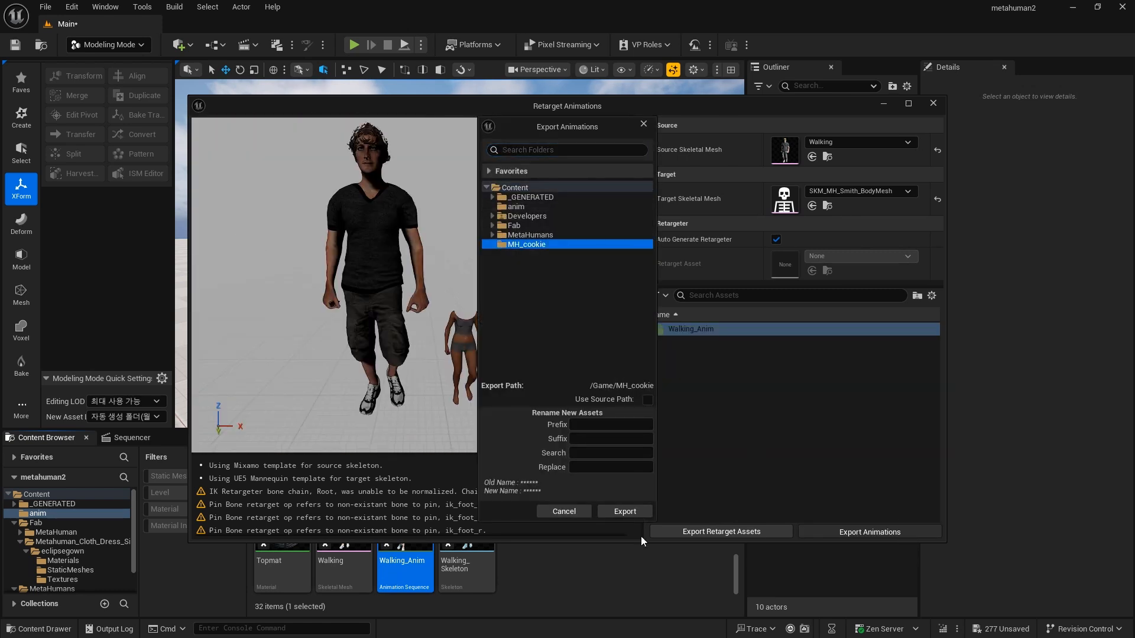
pyautogui.click(618, 512)
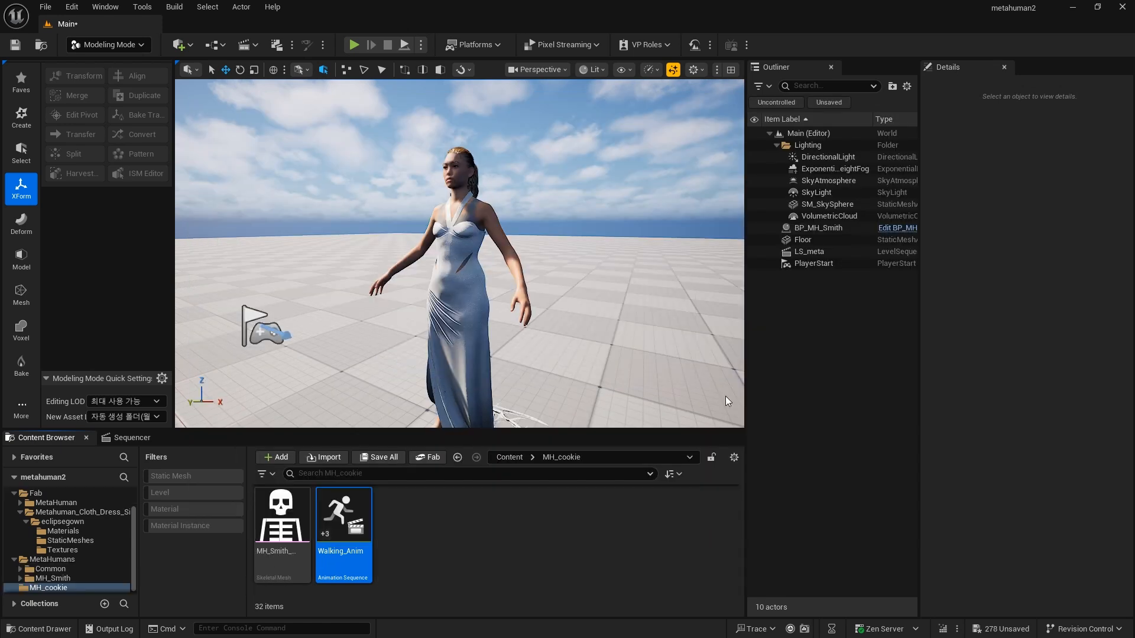
# Add a new level sequence to the level and save it as NewLevelSequence.
pyautogui.click(846, 274)
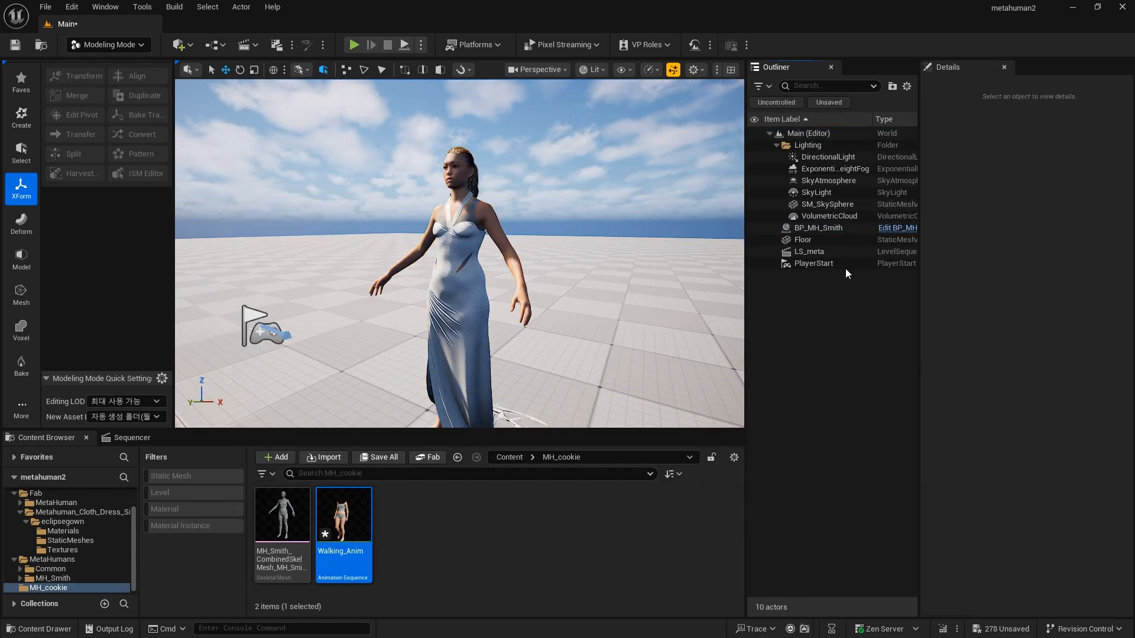
pyautogui.click(818, 228)
pyautogui.click(121, 437)
pyautogui.click(247, 44)
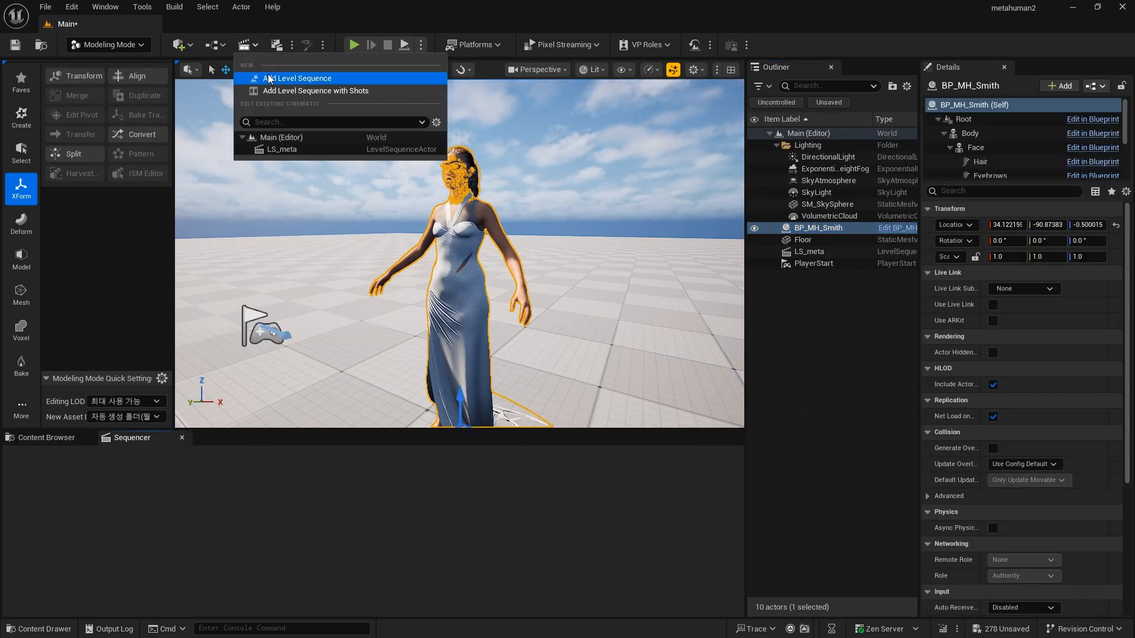
pyautogui.click(284, 78)
pyautogui.click(825, 505)
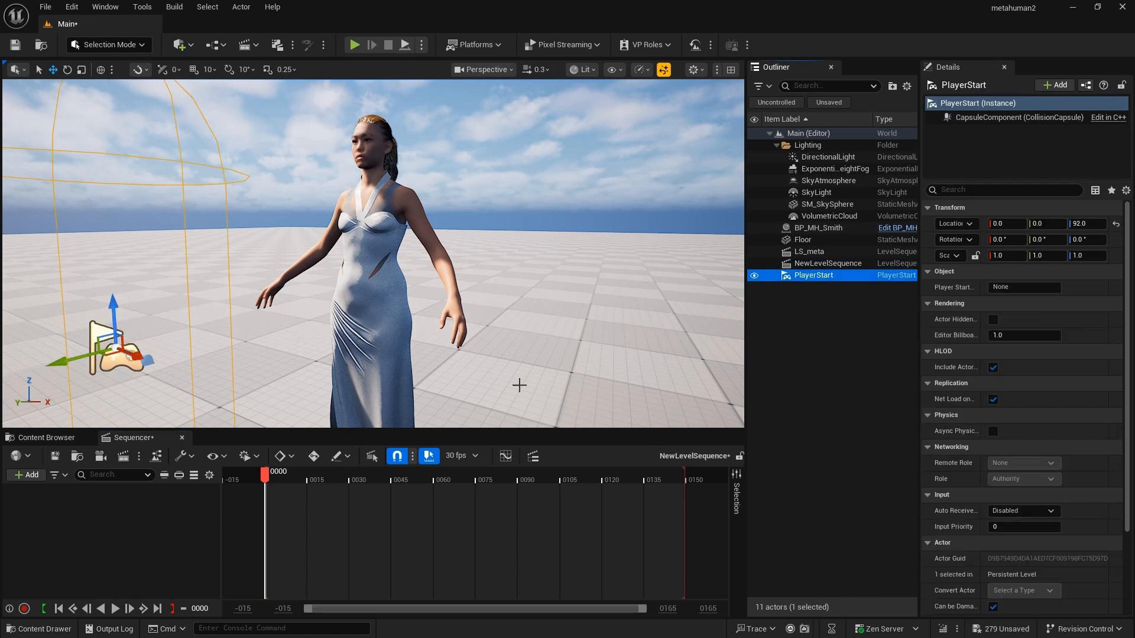
# Add BP_MH_Smith to the level sequence and delete the control rig track under its Body.
pyautogui.moveTo(822, 228); pyautogui.dragTo(137, 523)
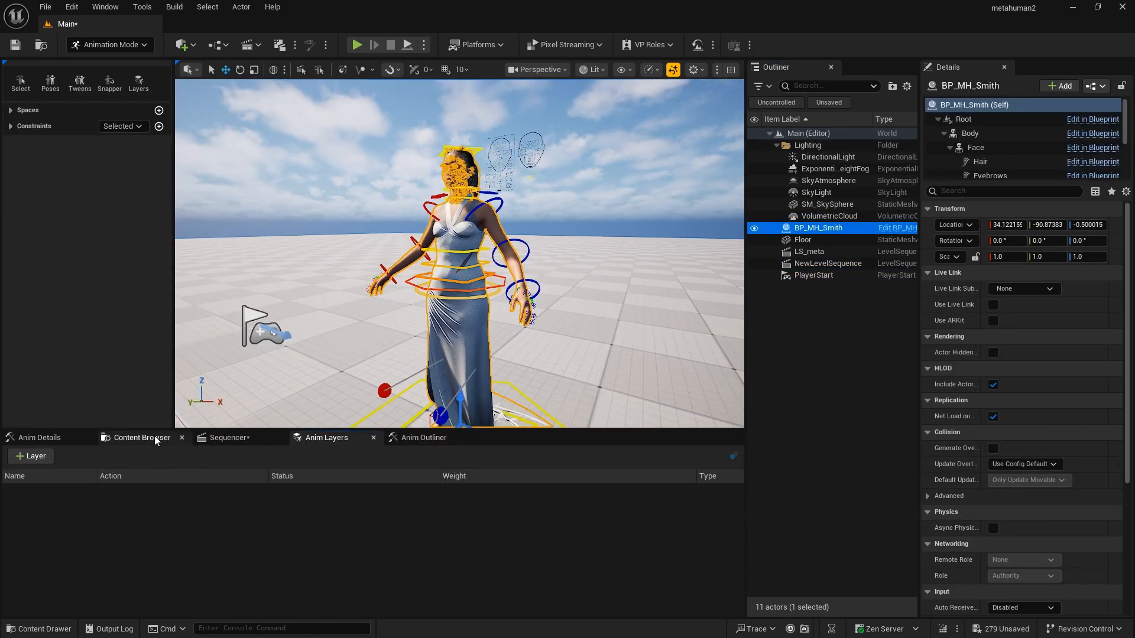
pyautogui.click(136, 527)
pyautogui.press('Delete')
# Add the retargeted Walking_Anim as an animation track on the Body of BP_MH_Smith.
pyautogui.click(157, 508)
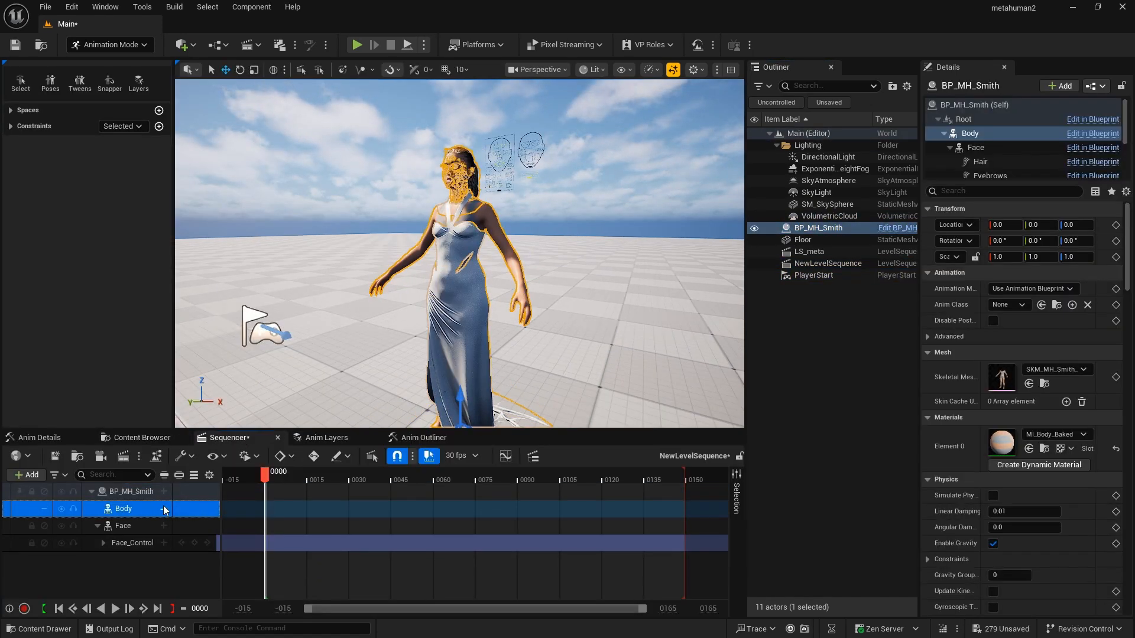
pyautogui.click(163, 509)
pyautogui.moveTo(284, 167)
pyautogui.click(423, 216)
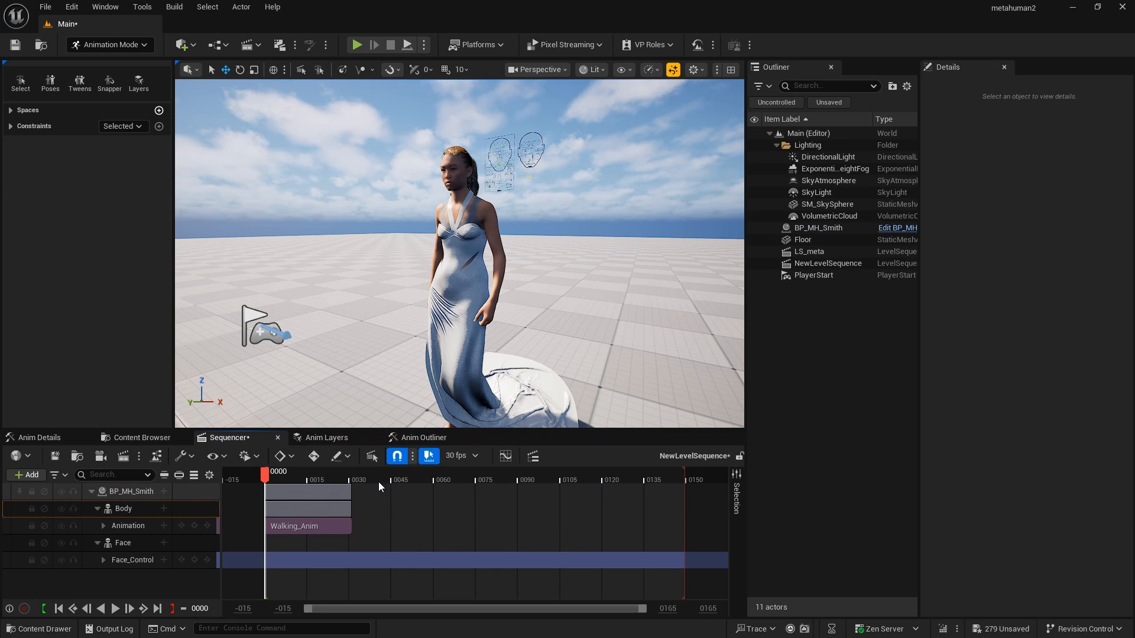
# Scrub and play the walking animation in the sequence to examine how the dress deforms around the legs and train.
pyautogui.moveTo(266, 475); pyautogui.dragTo(282, 475)
pyautogui.moveTo(459, 253); pyautogui.dragTo(524, 363, button='right')
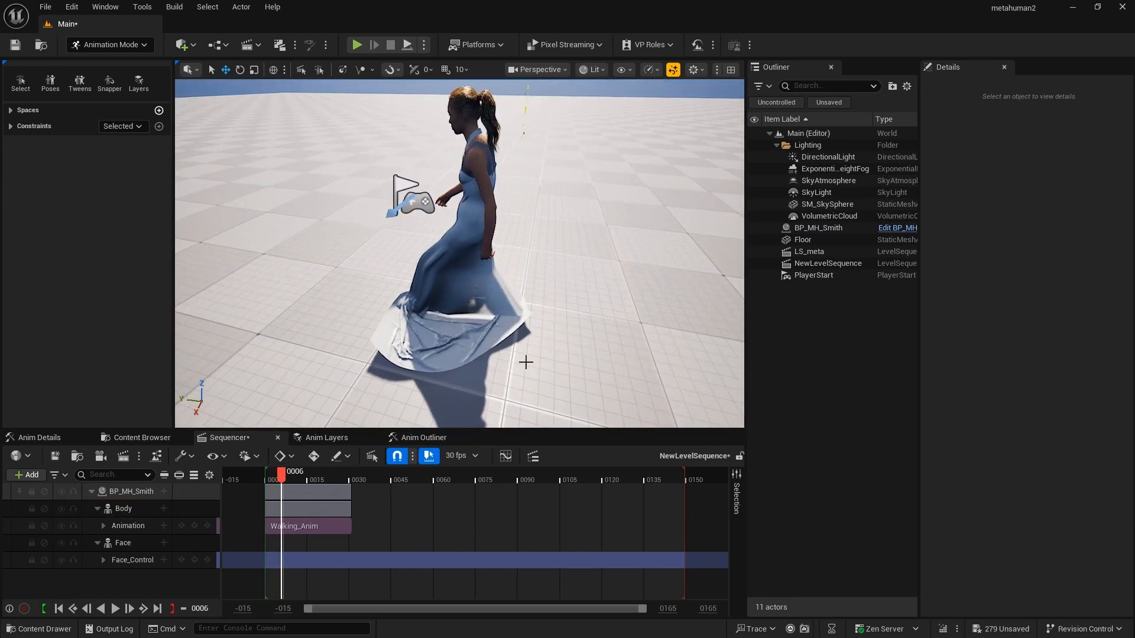
pyautogui.moveTo(281, 475)
pyautogui.mouseDown()
pyautogui.moveTo(259, 475)
pyautogui.moveTo(301, 480)
pyautogui.mouseUp()
pyautogui.press('space')
pyautogui.press('space')
pyautogui.click(258, 476)
pyautogui.press('space')
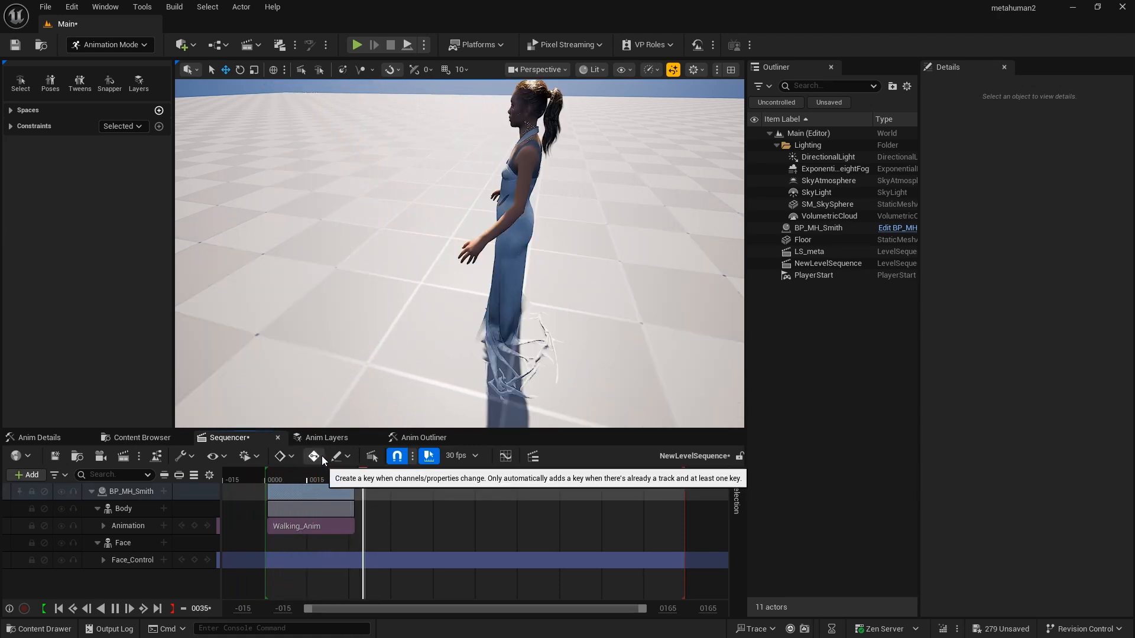
pyautogui.press('space')
pyautogui.moveTo(283, 483); pyautogui.dragTo(309, 478)
pyautogui.moveTo(451, 378); pyautogui.dragTo(615, 349, button='right')
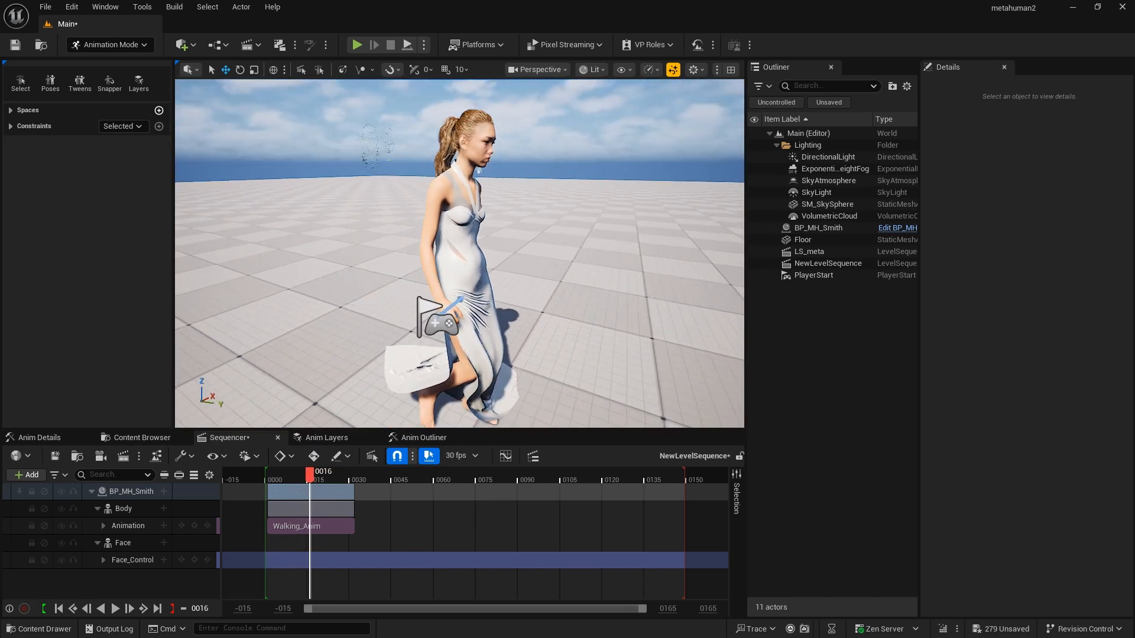